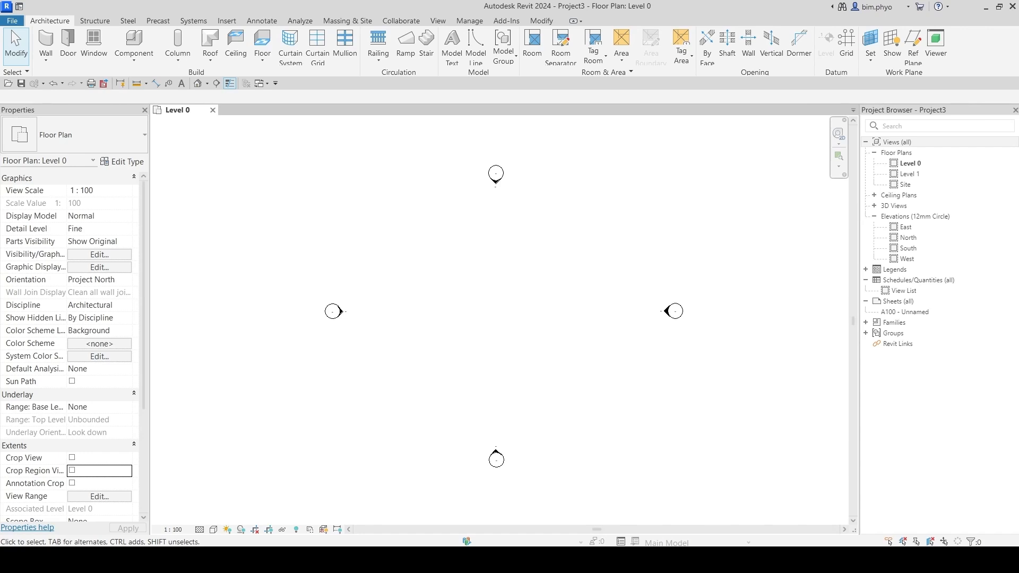
Draw a horizontal wall about 11200 mm long in the Level 0 plan, between the east and west elevation markers.
click(48, 45)
click(438, 270)
click(581, 271)
key(Escape)
key(Escape)
scroll(537, 302, up, 5)
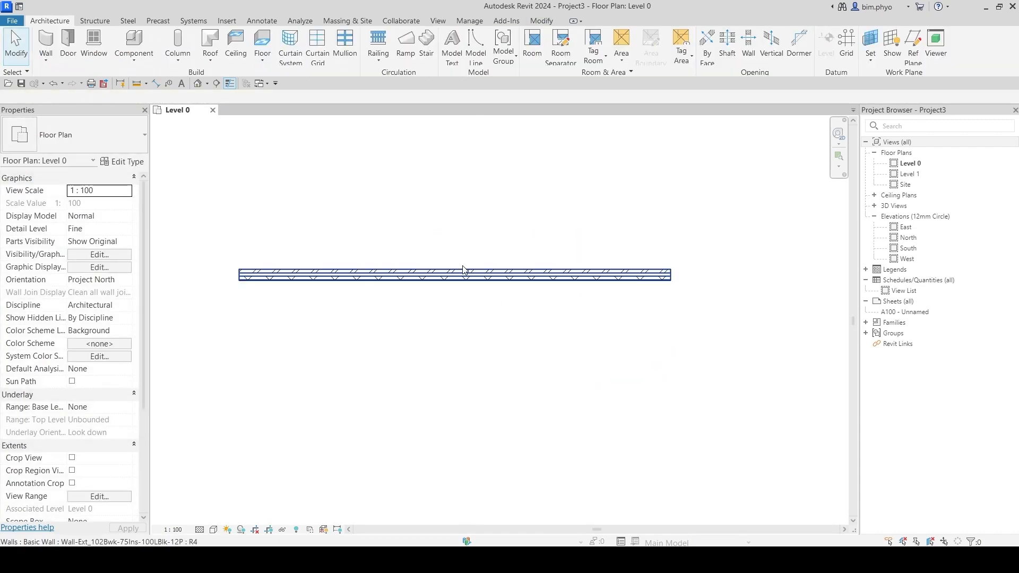
Duplicate the wall's type under the name W200.
click(463, 269)
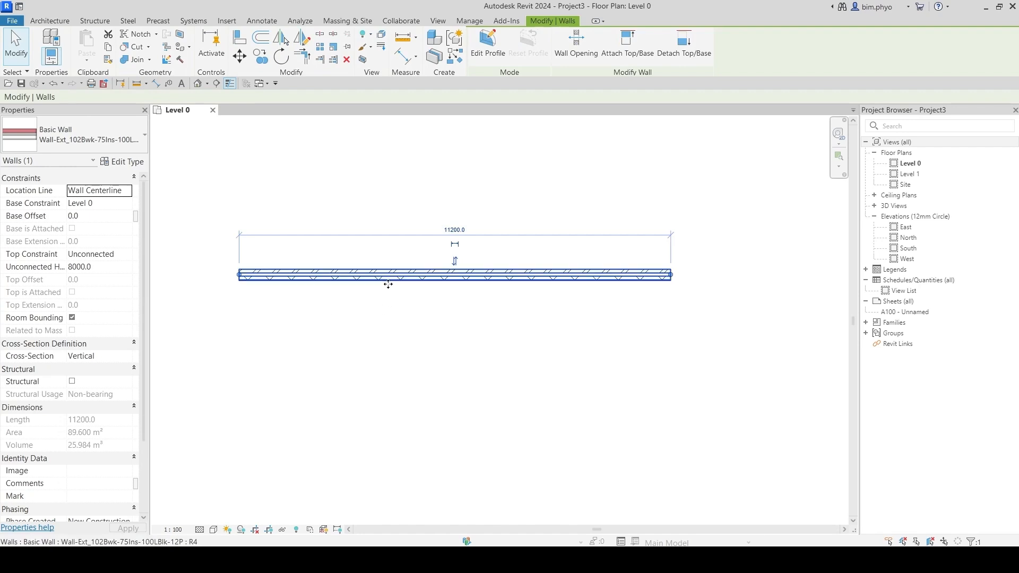
click(126, 171)
drag(474, 177, 650, 120)
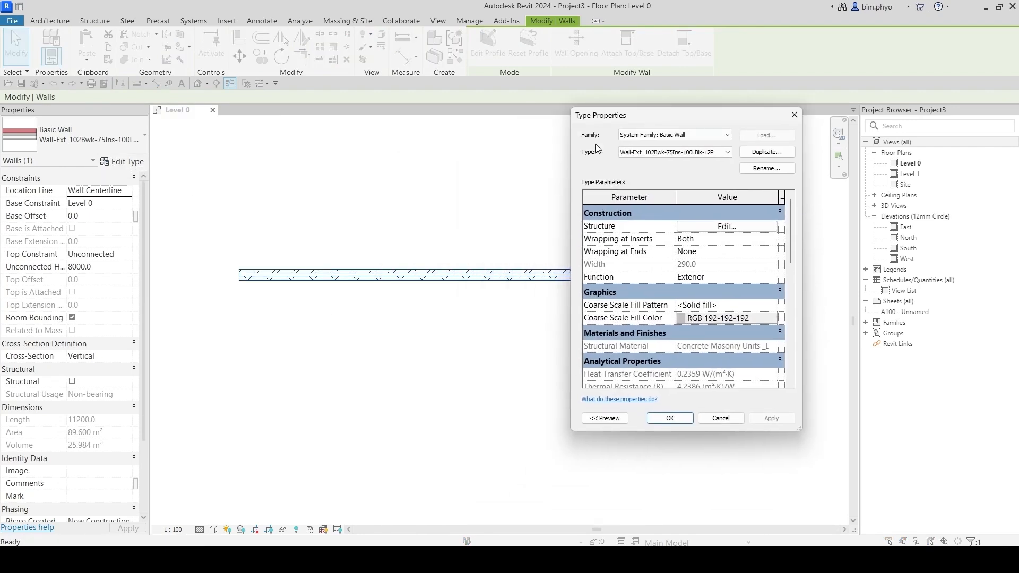
click(766, 153)
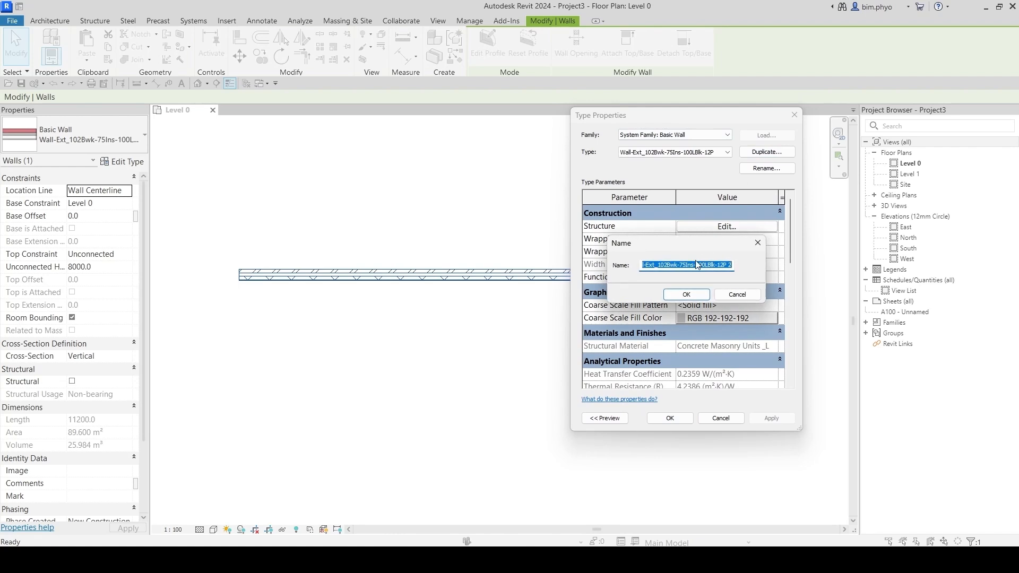
text(W200)
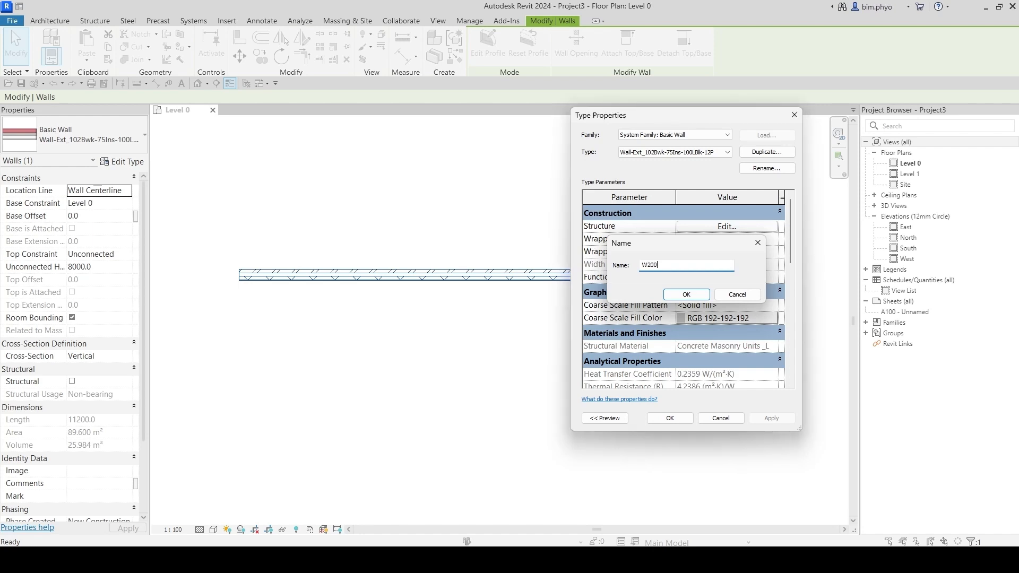
click(687, 294)
Delete the brick finish, thermal insulation and plaster finish layers from the W200 wall structure.
click(729, 228)
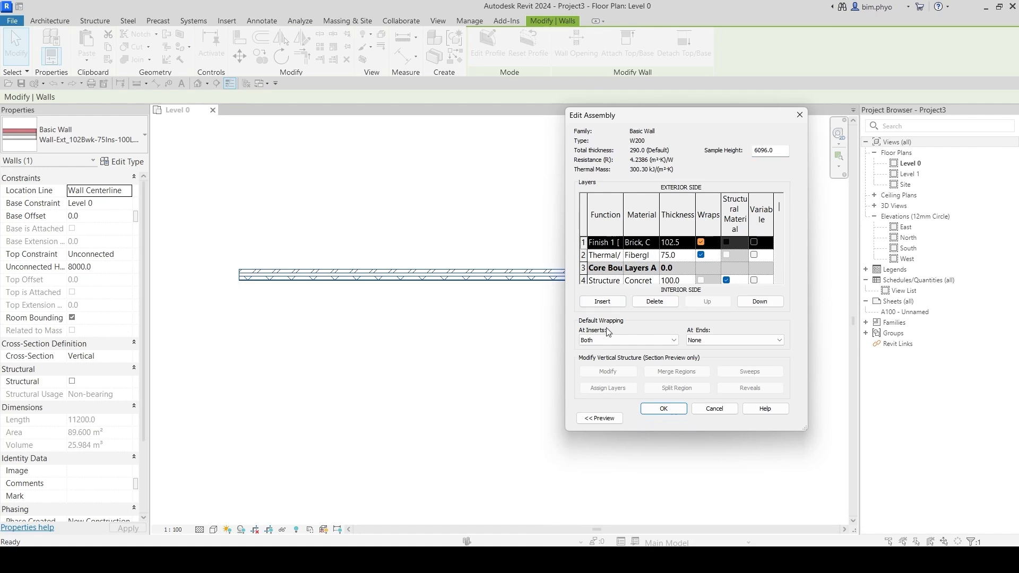
click(661, 302)
click(661, 302)
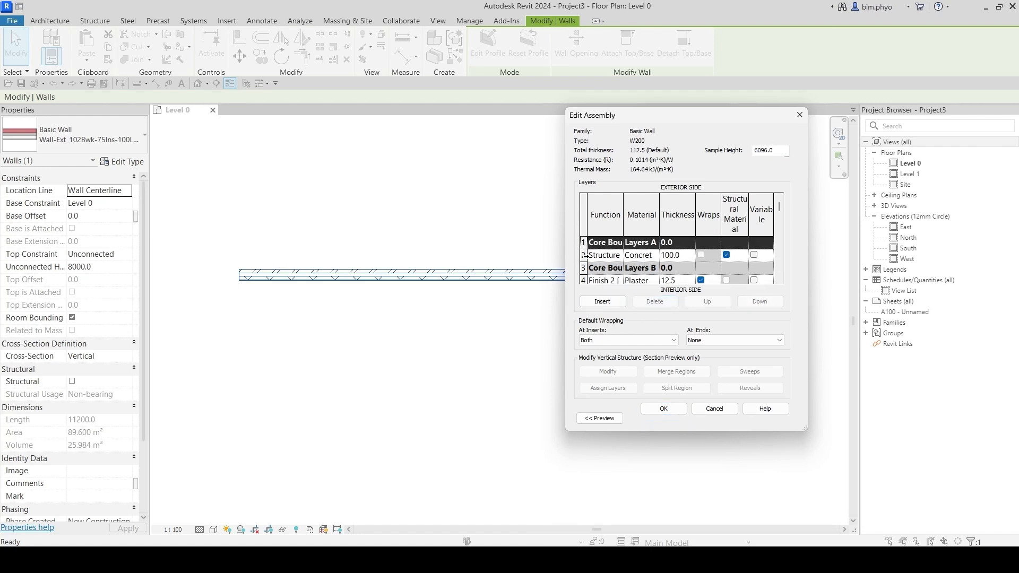
click(583, 256)
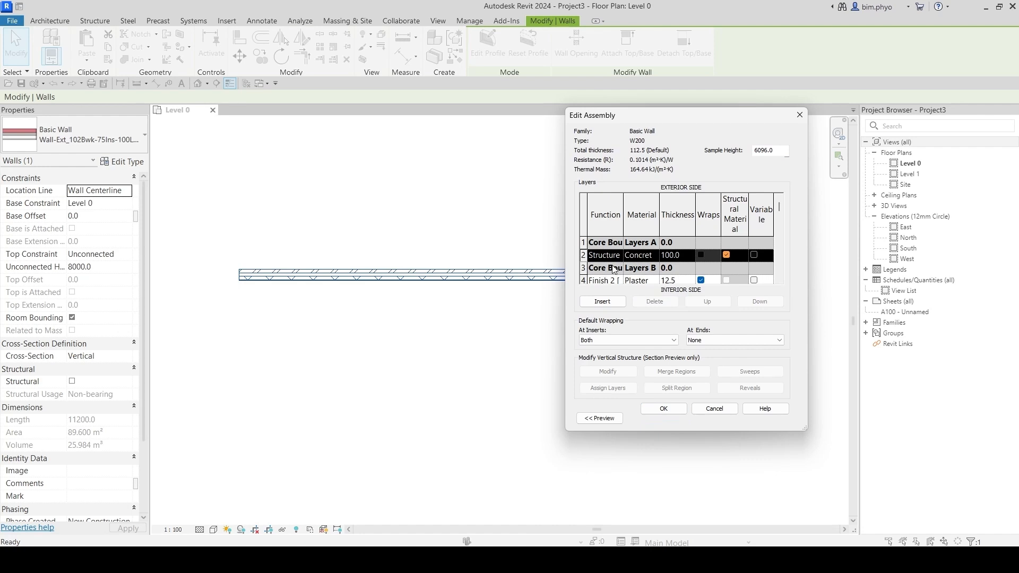
click(584, 280)
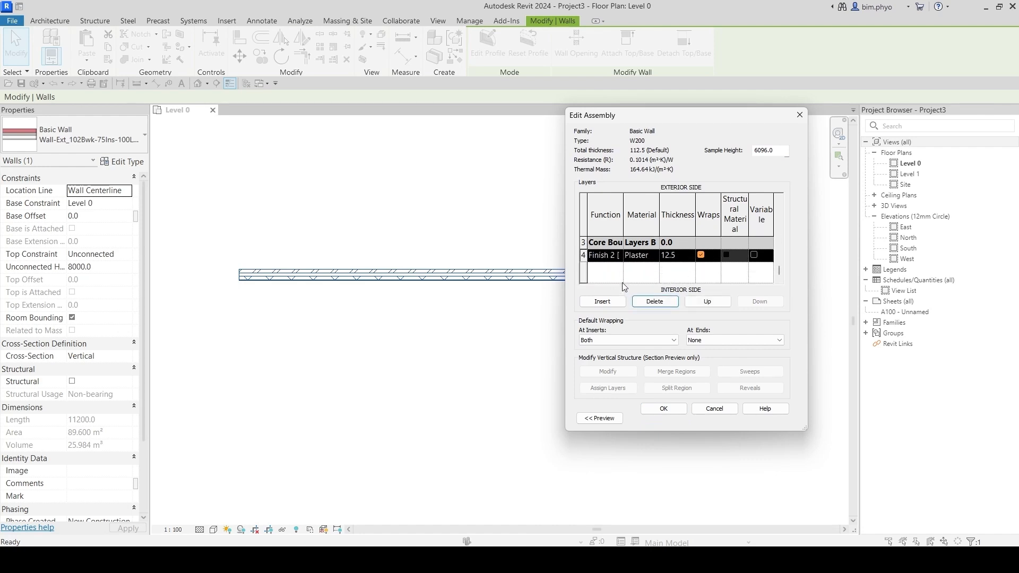
click(654, 302)
Set the concrete masonry structure layer's thickness to 200 mm and apply the W200 type changes.
click(648, 255)
drag(658, 202, 707, 203)
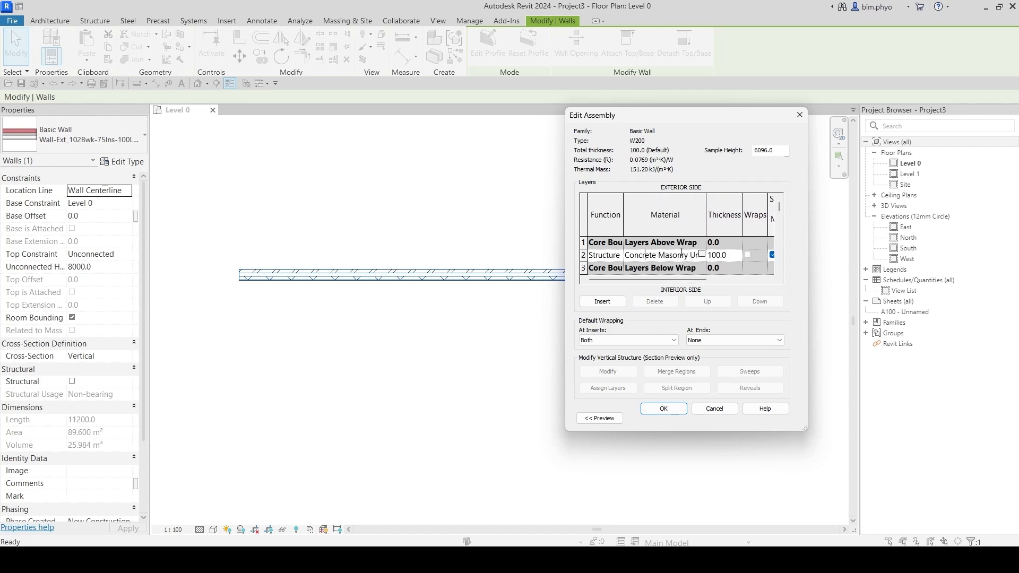
click(722, 255)
text(200)
key(ctrl)
key(ctrl)
click(664, 409)
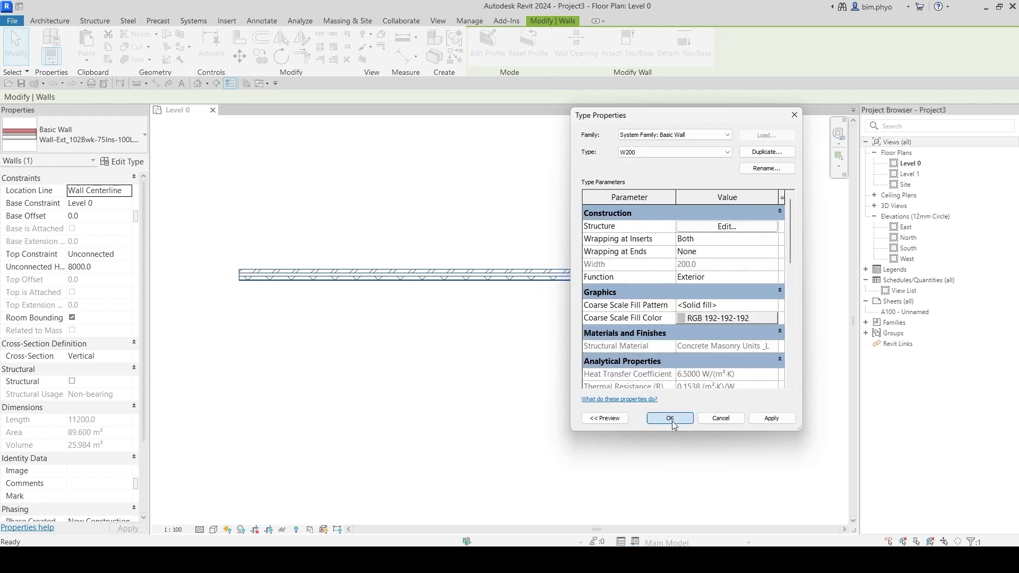
click(671, 421)
click(519, 336)
Set the wall's top constraint to Up to level: Level 1.
scroll(345, 318, up, 2)
scroll(584, 345, down, 3)
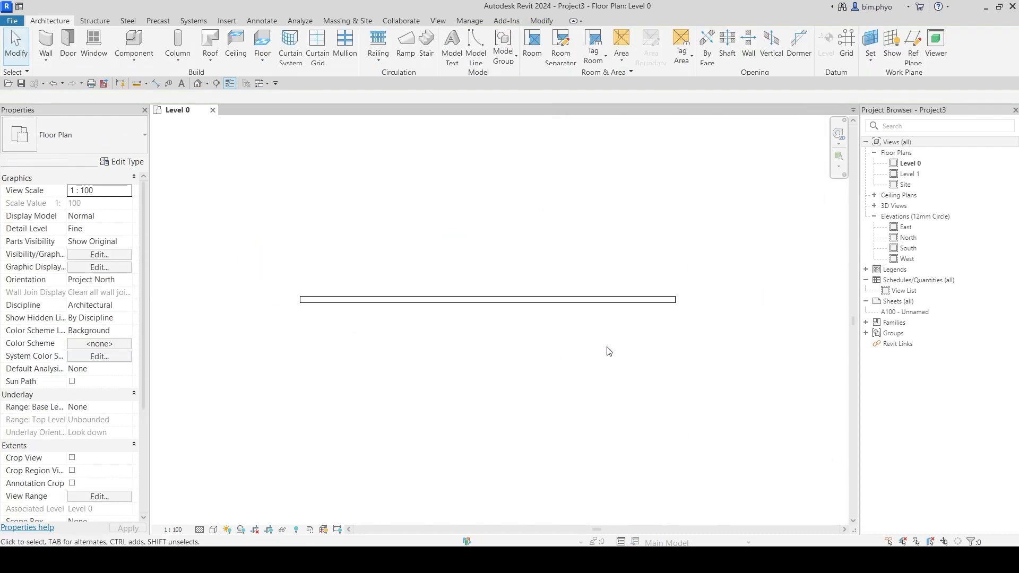
scroll(546, 336, down, 2)
scroll(432, 280, up, 3)
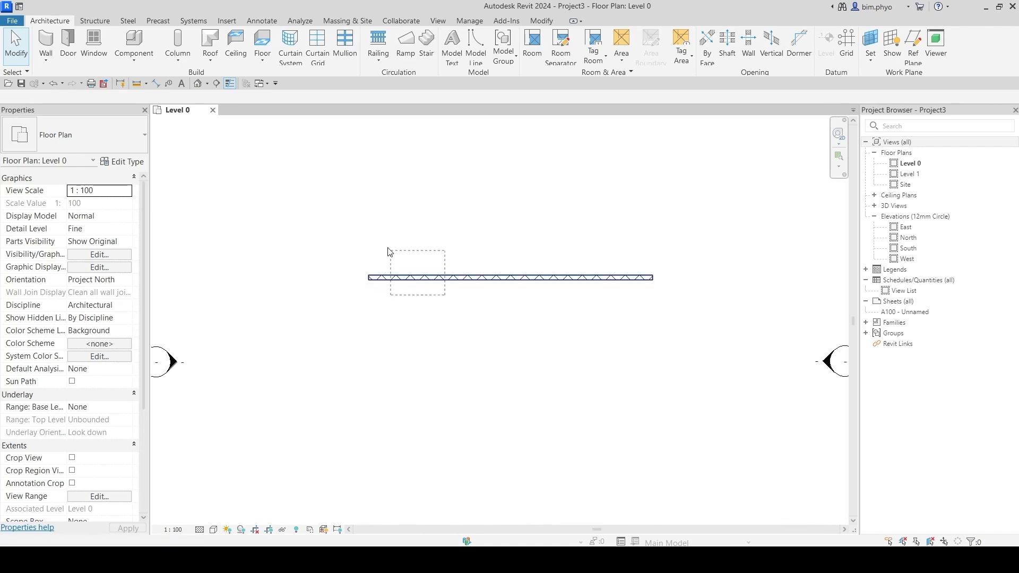
click(406, 277)
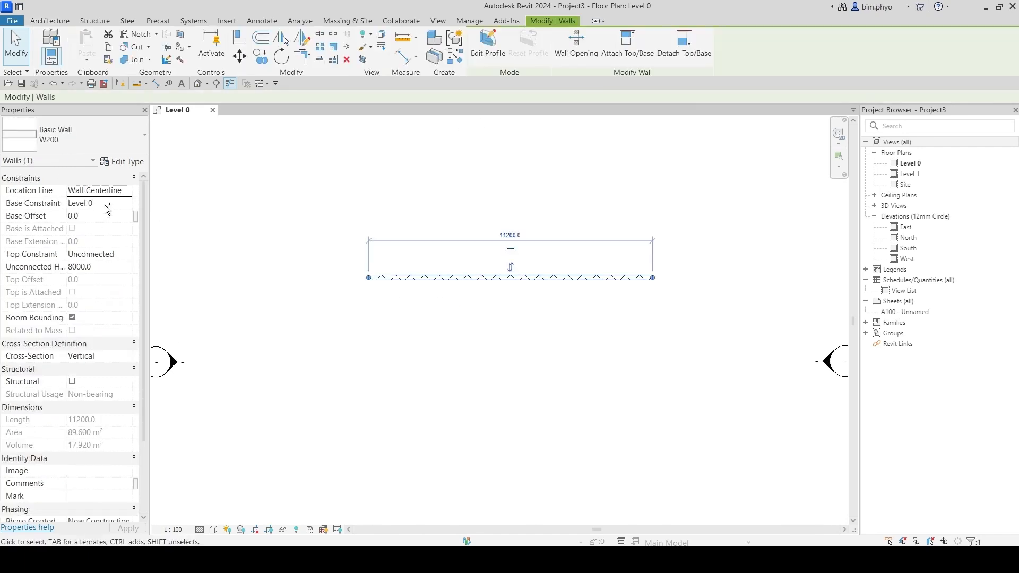
click(131, 256)
click(127, 255)
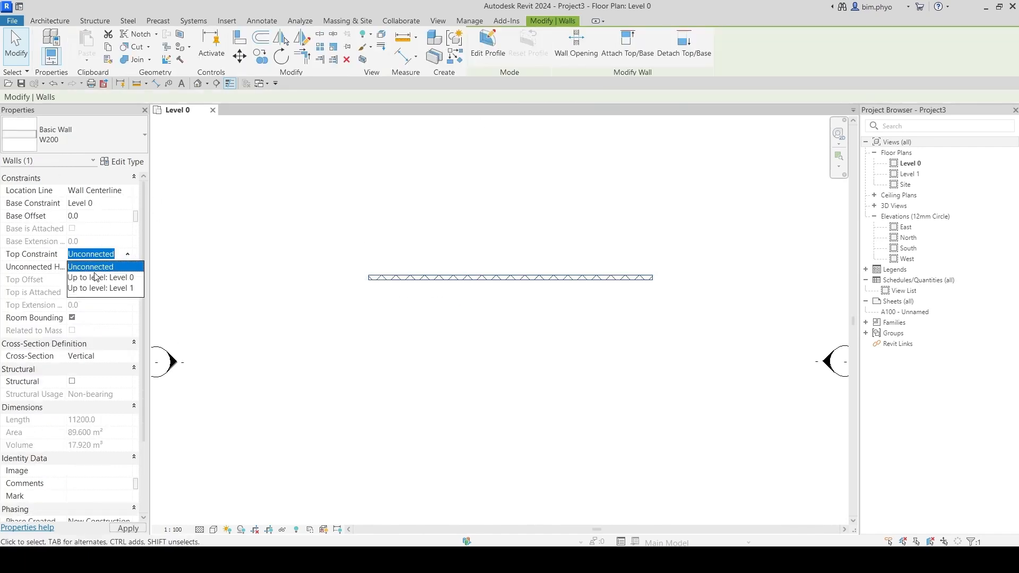
click(103, 289)
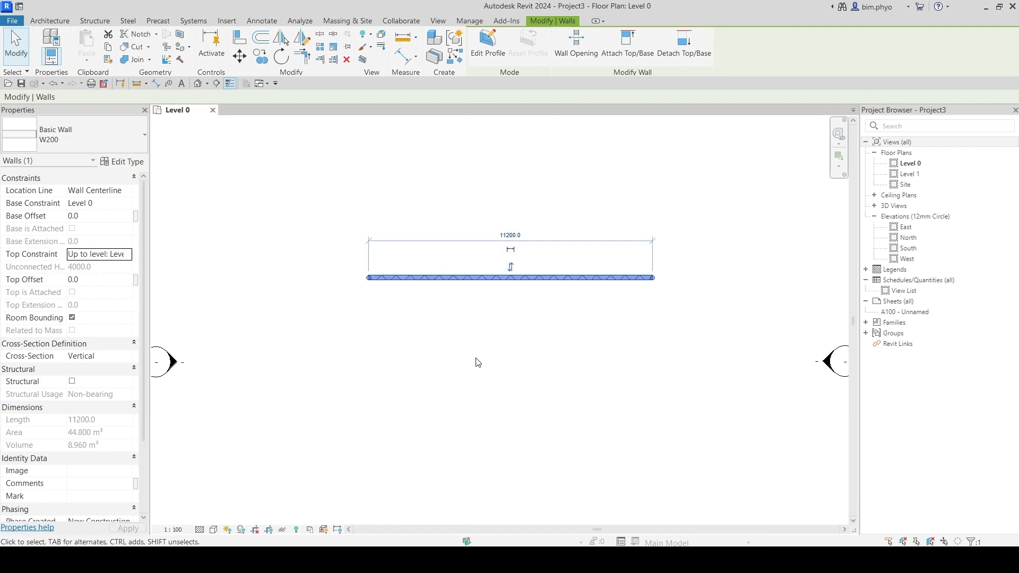
click(453, 301)
scroll(476, 299, down, 2)
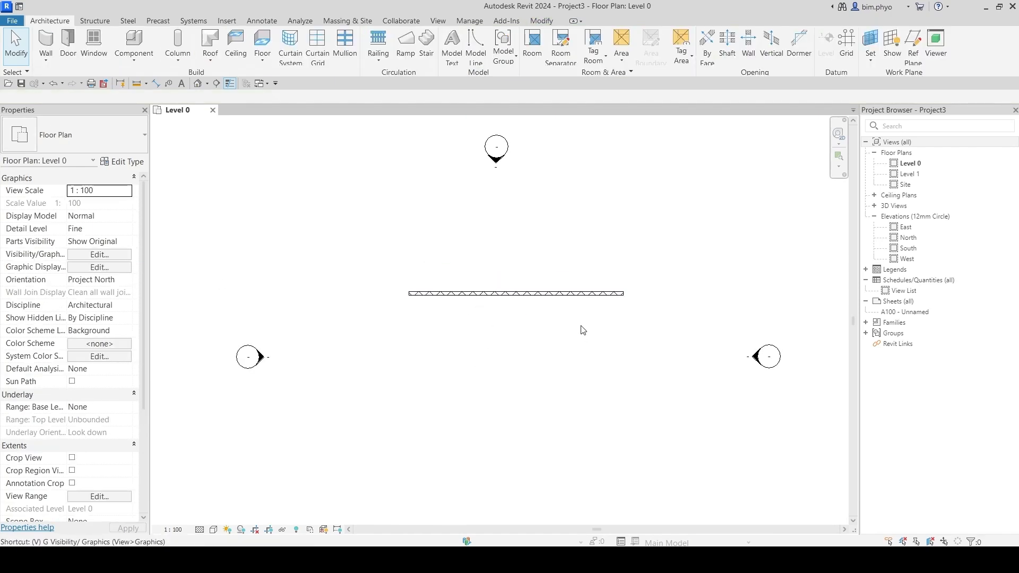
Examine the Level 0 plan's view range offsets and view depth level without changing them.
key(v)
key(r)
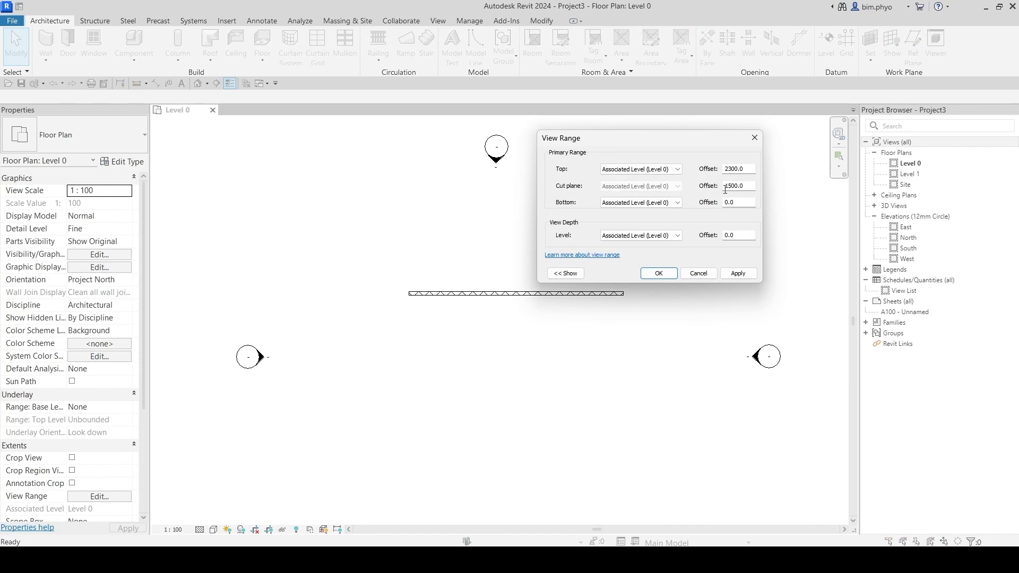
click(656, 237)
click(637, 242)
key(Escape)
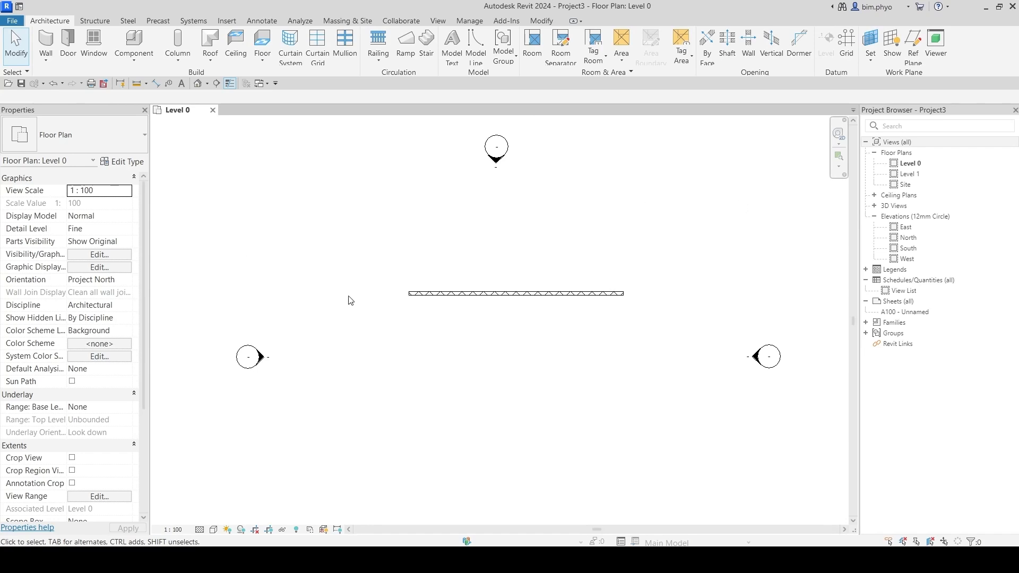
In the South elevation, draw a horizontal detail line across the wall, offset 1500 mm above its base.
double_click(907, 249)
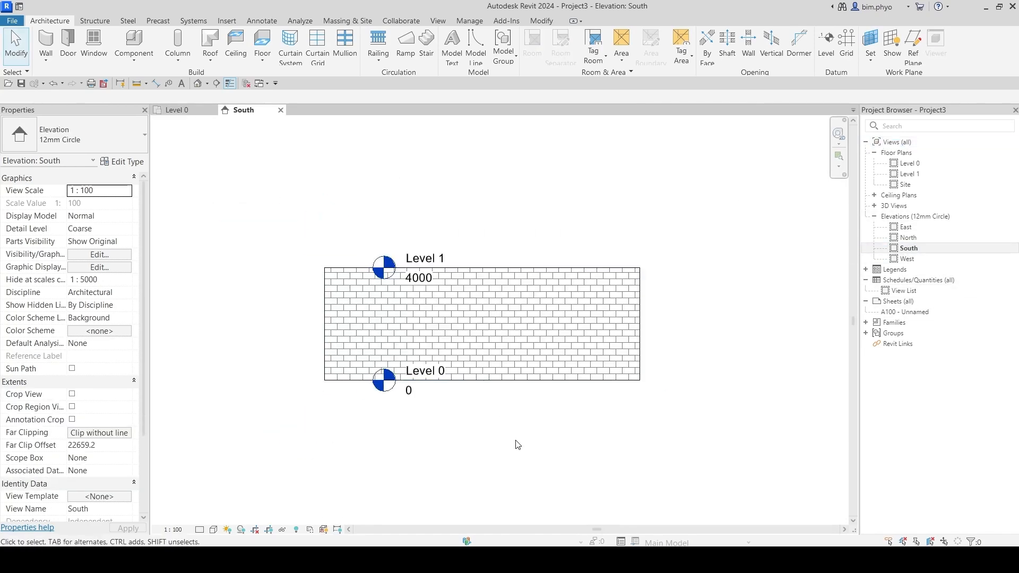
key(d)
key(l)
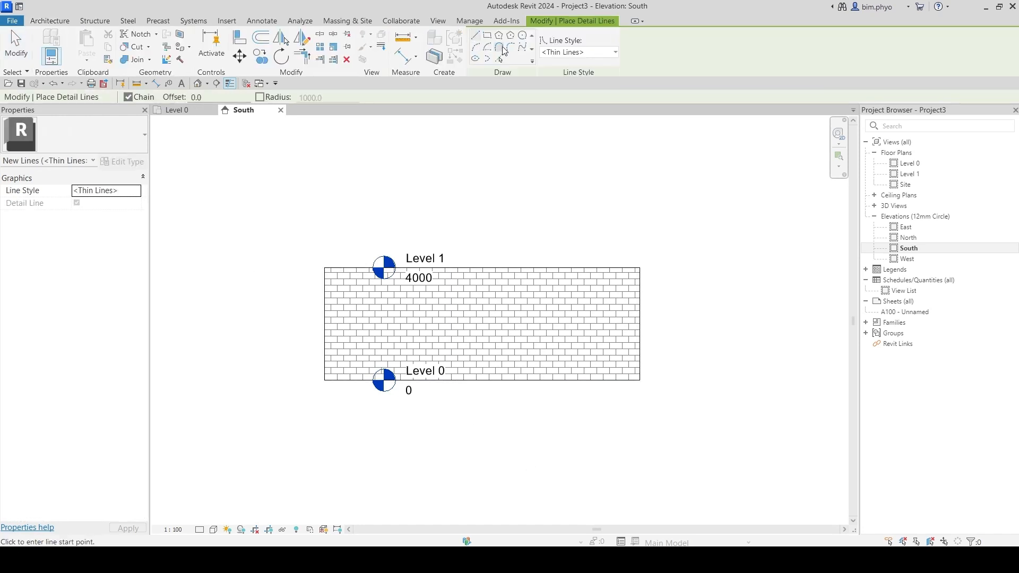
click(237, 97)
text(1500)
click(324, 380)
click(696, 380)
key(Escape)
key(Escape)
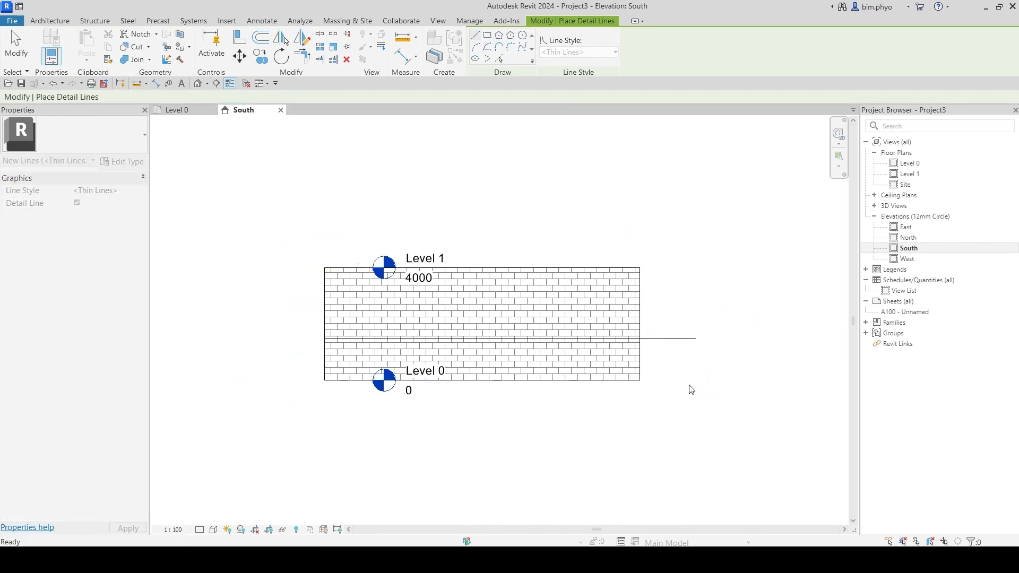
Extend the left end of the 1500 mm detail line beyond the wall's edge.
click(656, 341)
drag(325, 338, 196, 338)
click(790, 336)
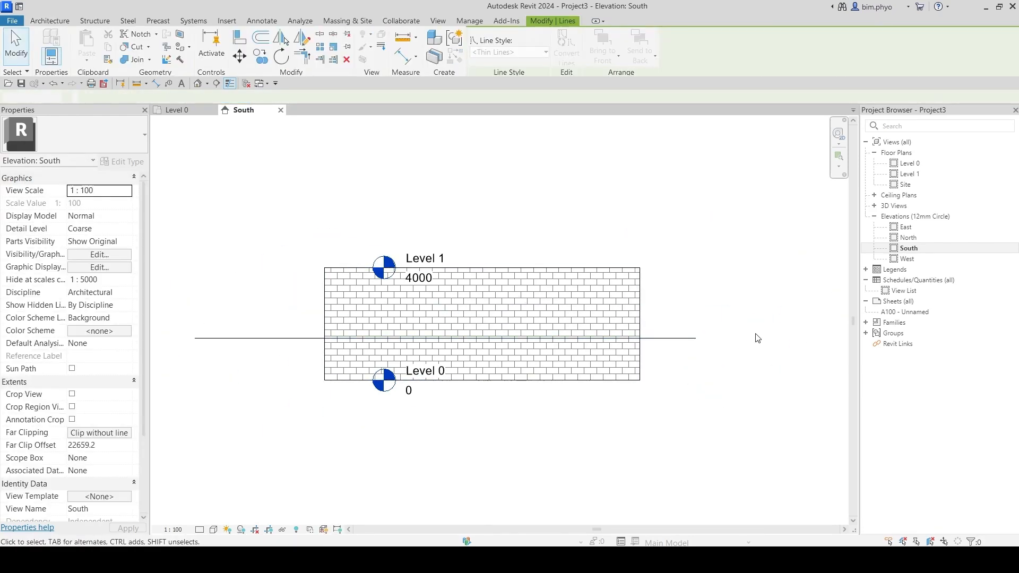
scroll(634, 343, up, 5)
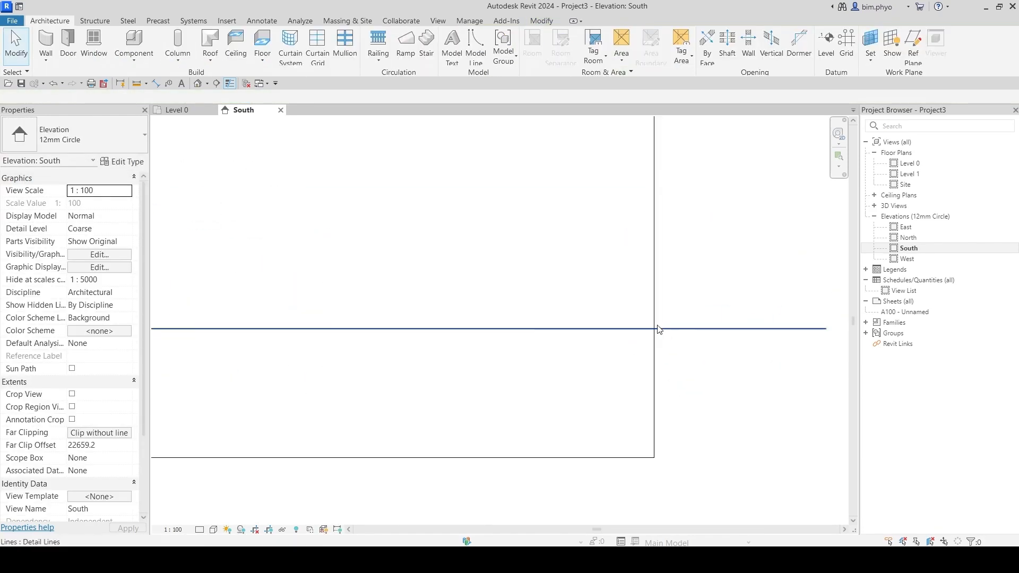
Return to the Level 0 plan and check the cut plane and top offsets in its view range.
click(180, 111)
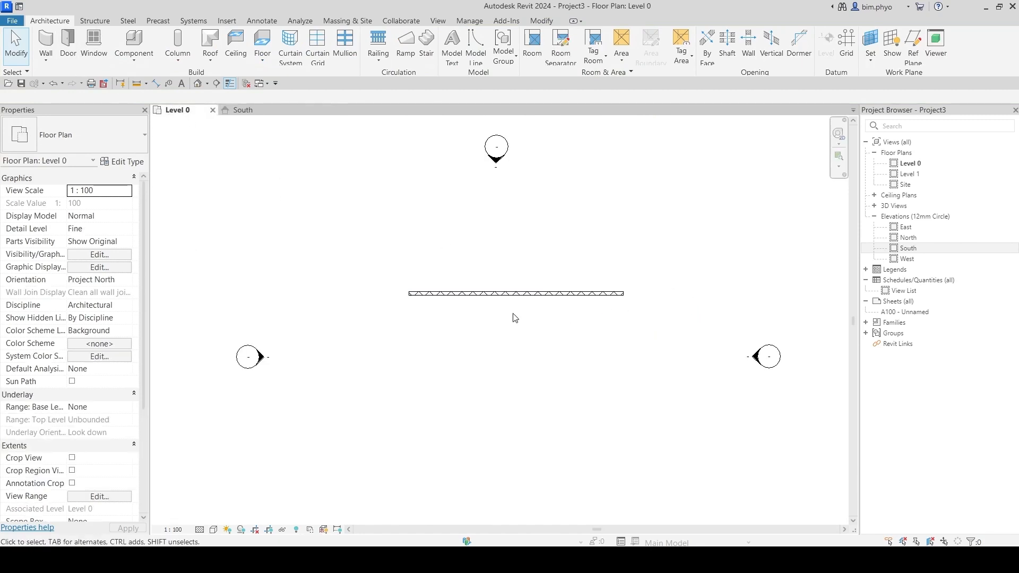
key(v)
key(r)
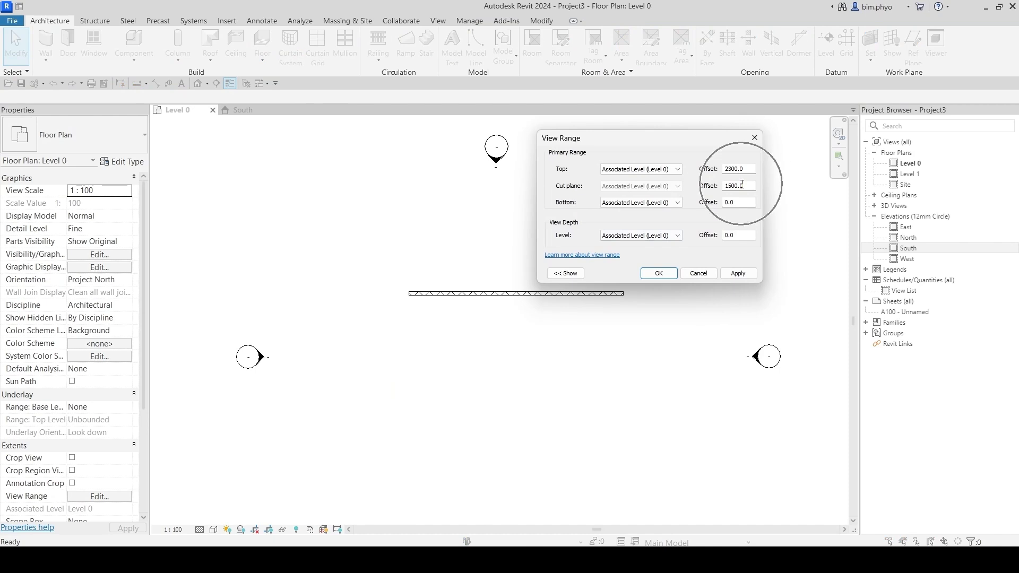
click(743, 185)
click(653, 171)
click(734, 171)
click(732, 171)
key(Escape)
In the South elevation, draw a second horizontal detail line, offset 2300 mm above the wall's base.
click(243, 110)
scroll(671, 328, down, 2)
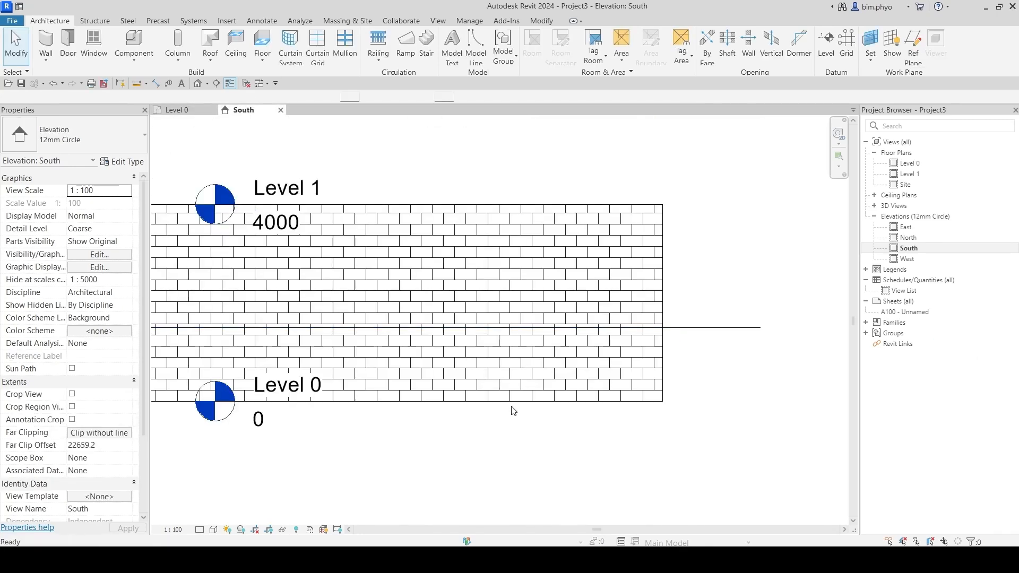
key(d)
key(l)
double_click(197, 97)
text(2300)
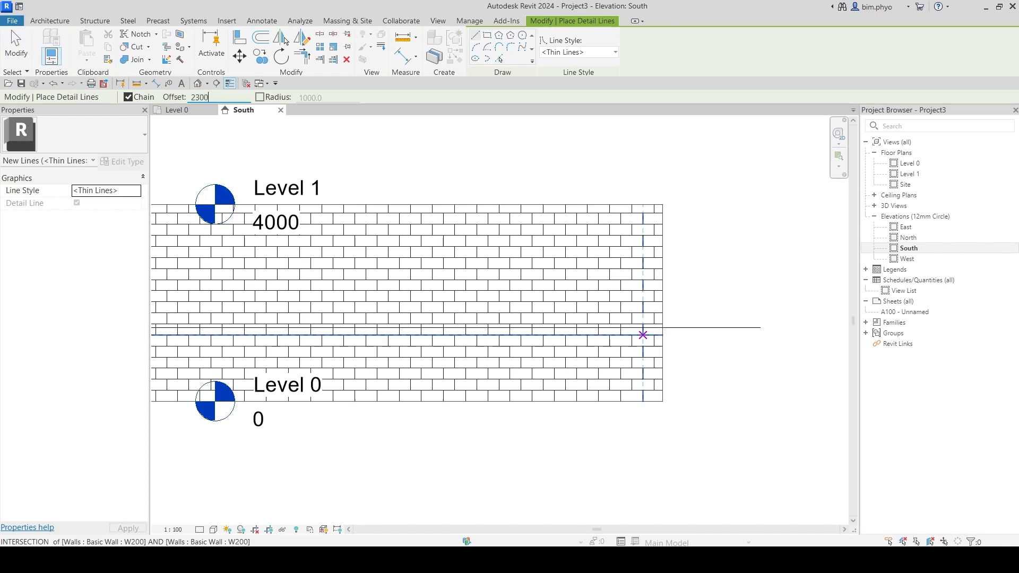
scroll(643, 335, down, 2)
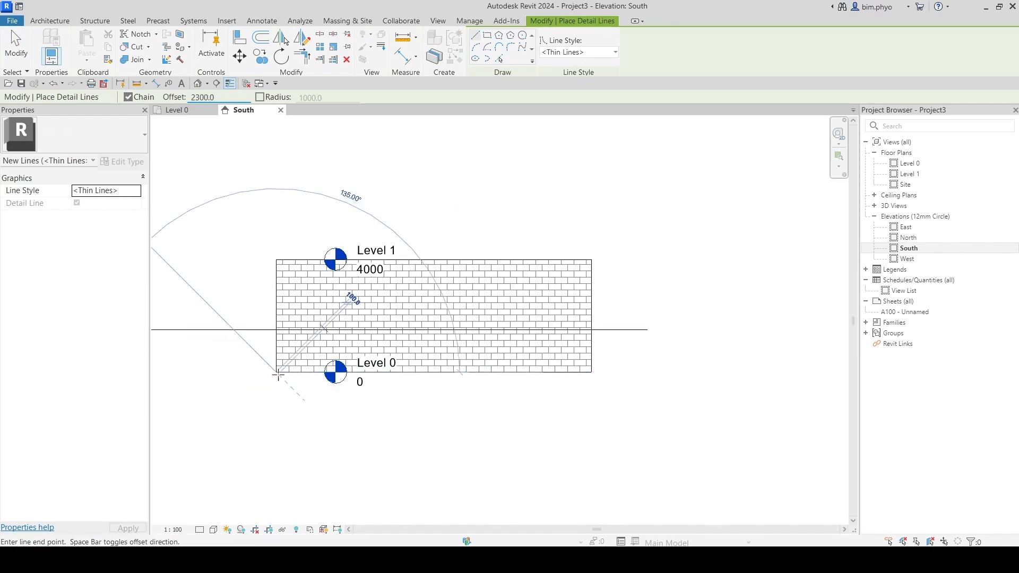
click(642, 371)
key(Escape)
key(Escape)
scroll(610, 335, up, 2)
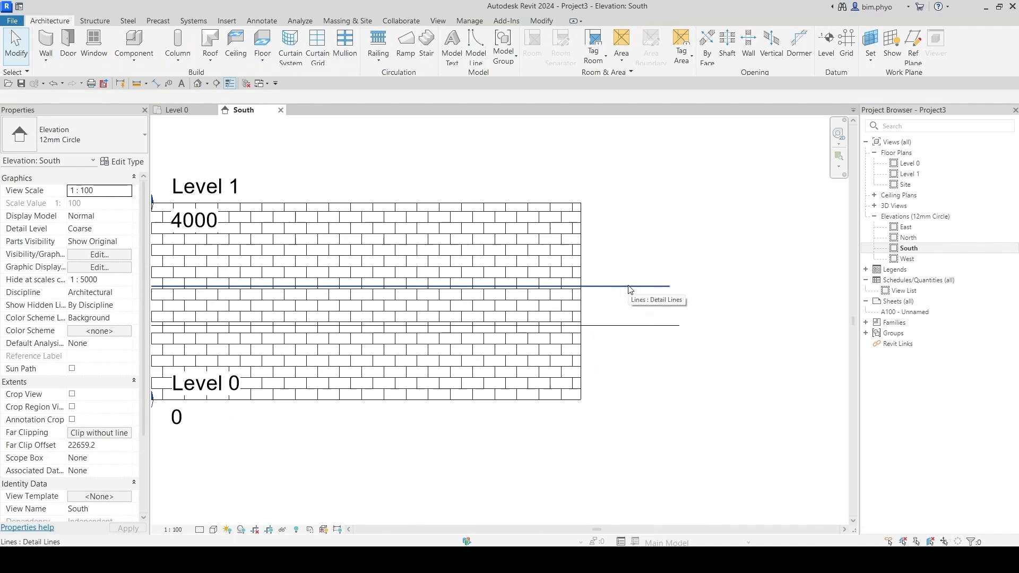
In the Level 0 plan's view range, change the top level and set the top offset to 0.
click(185, 111)
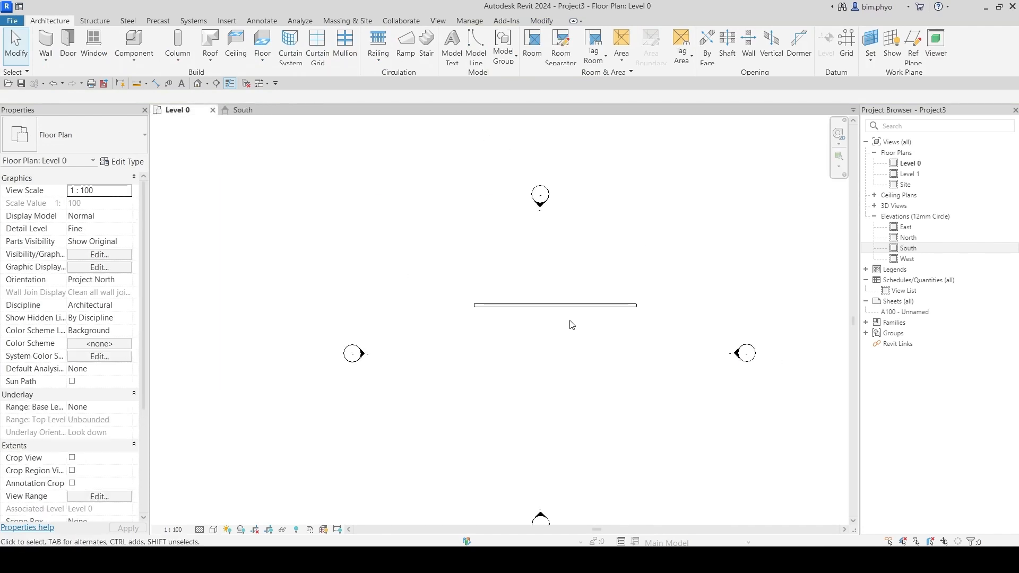
key(r)
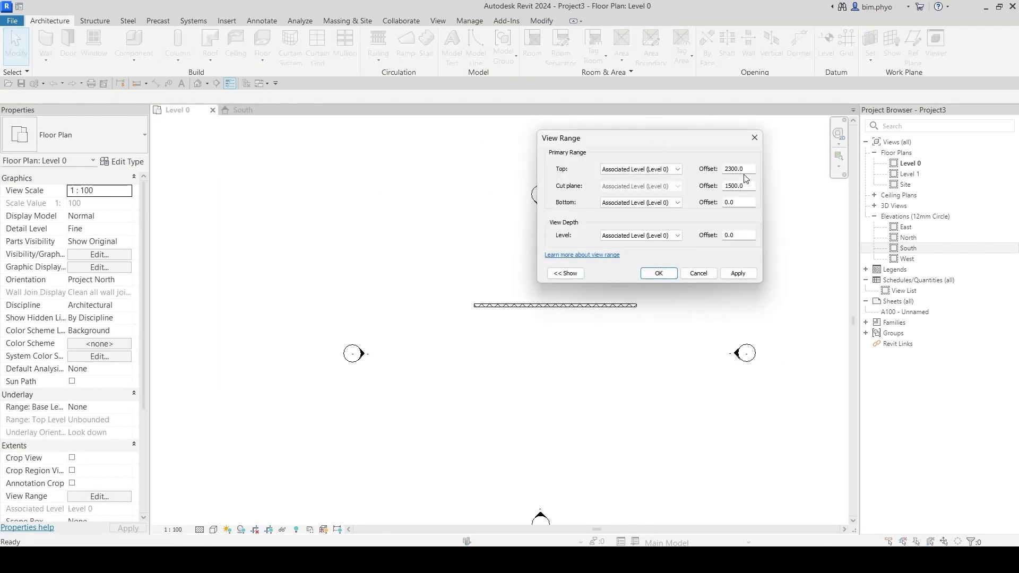
click(668, 169)
click(651, 183)
drag(745, 169, 679, 171)
text(0)
click(729, 277)
click(658, 273)
scroll(518, 313, up, 3)
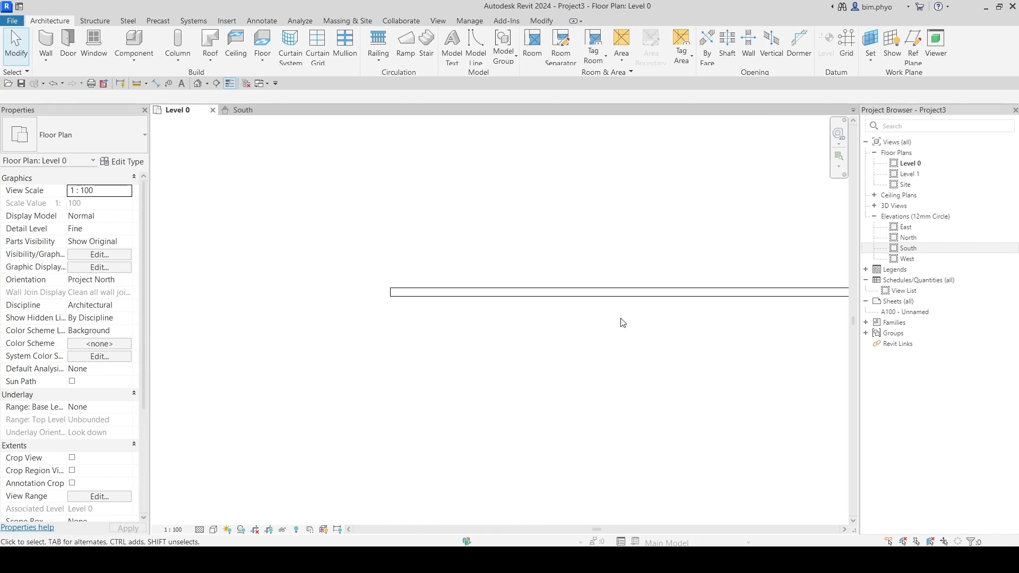
Inspect the layer structure of the plan wall's W200 type and leave it without changes.
scroll(350, 306, up, 4)
click(370, 301)
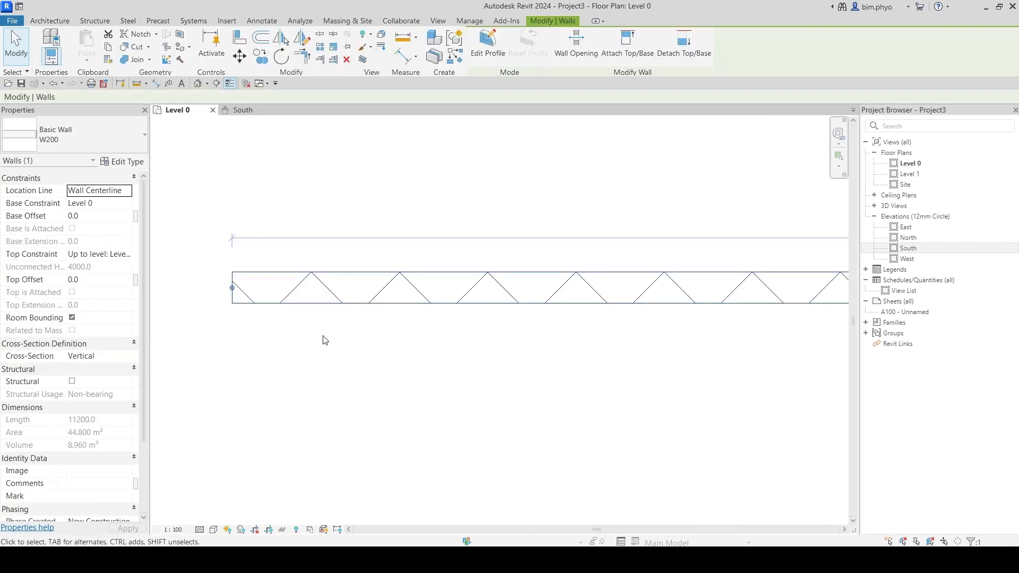
click(124, 161)
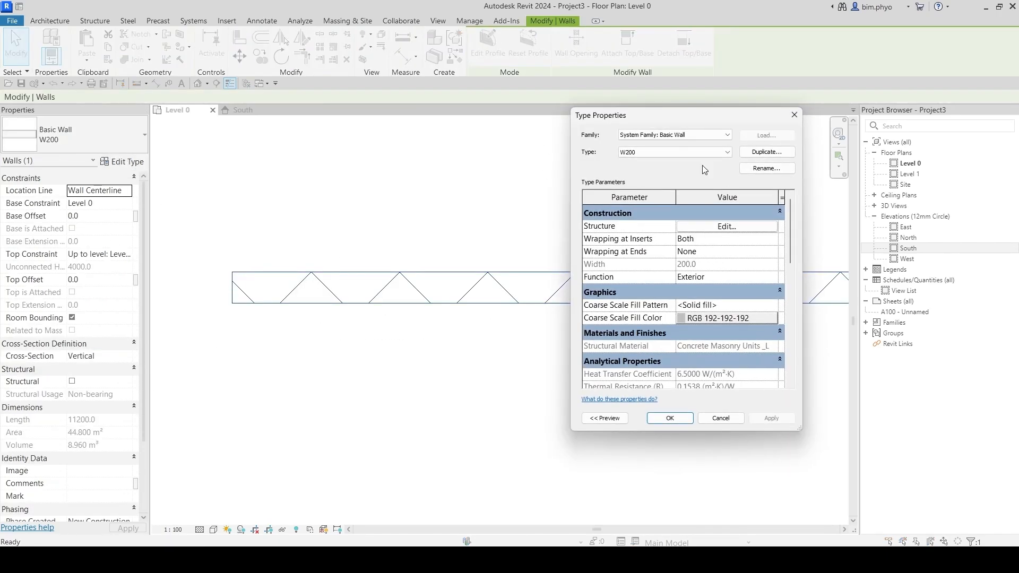
click(738, 230)
drag(563, 203, 342, 205)
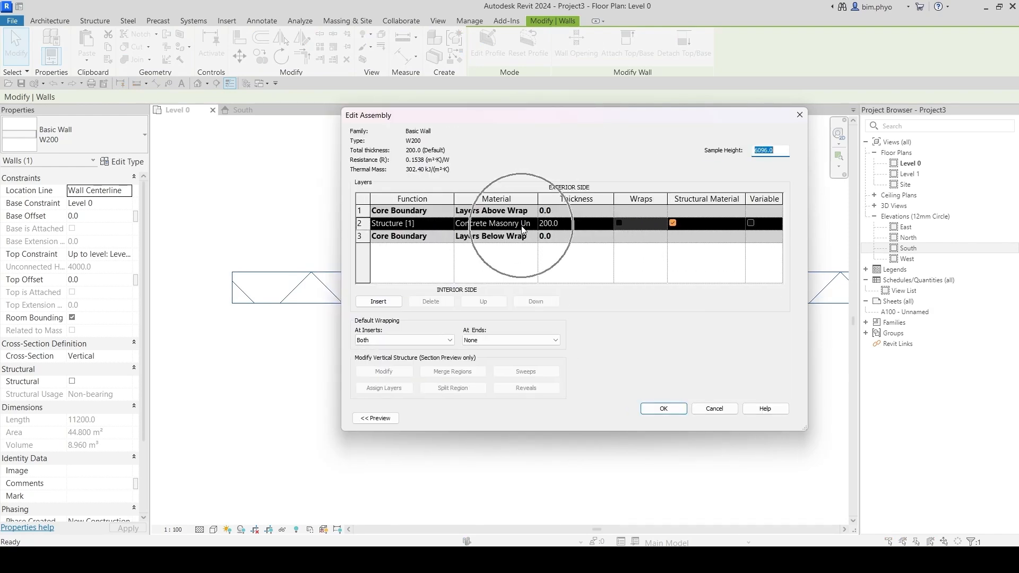
key(Escape)
key(Escape)
key(Escape)
scroll(404, 252, down, 2)
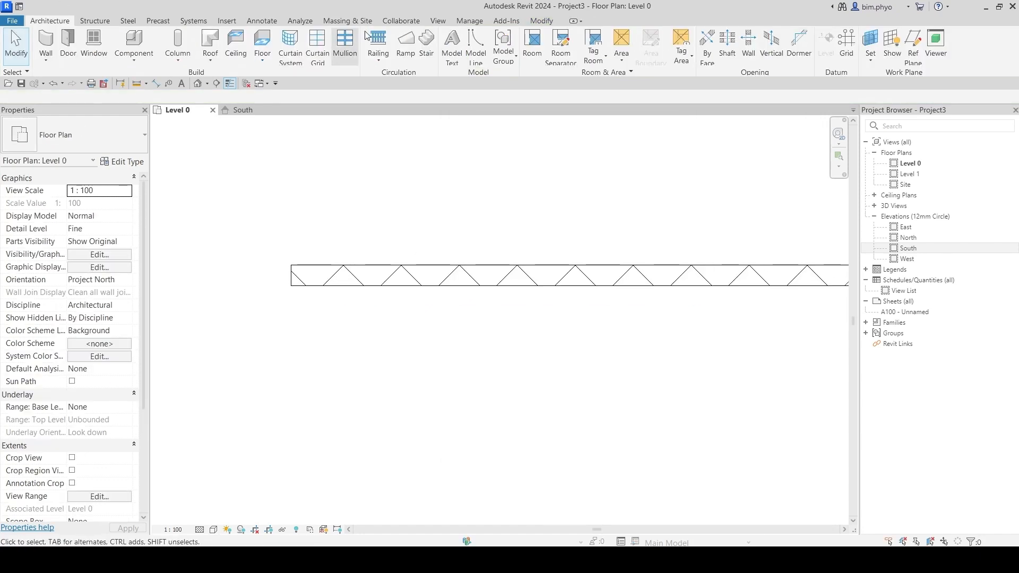
Open the project's materials, look through the list and check the duplication options of Concrete, Cast In Situ.
click(470, 21)
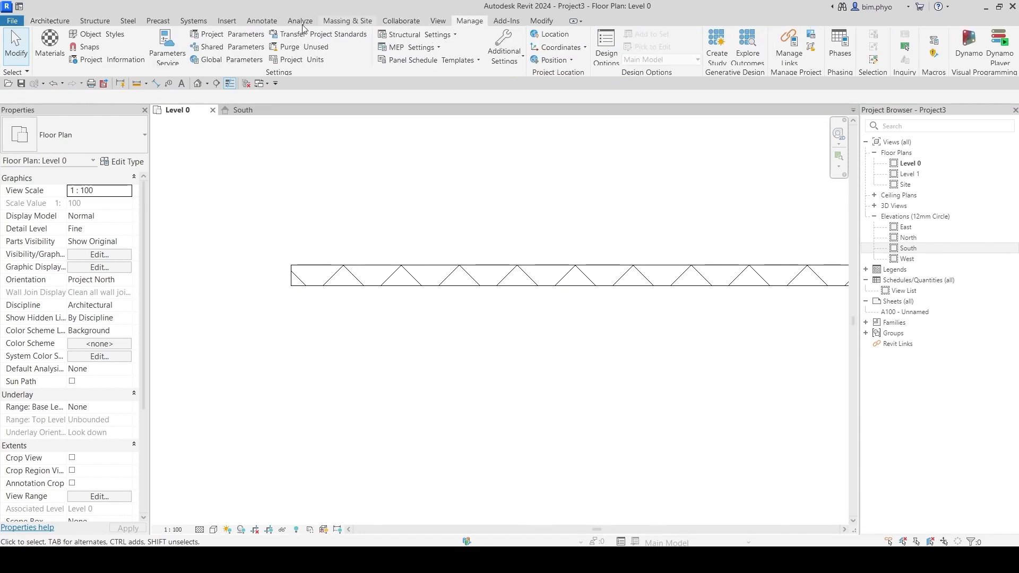
click(47, 52)
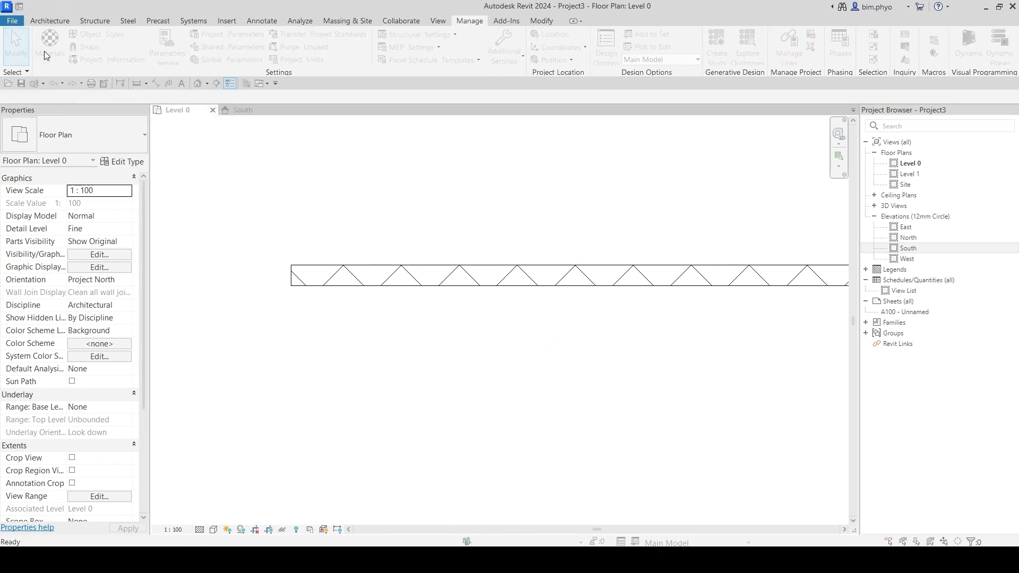
drag(405, 149, 403, 318)
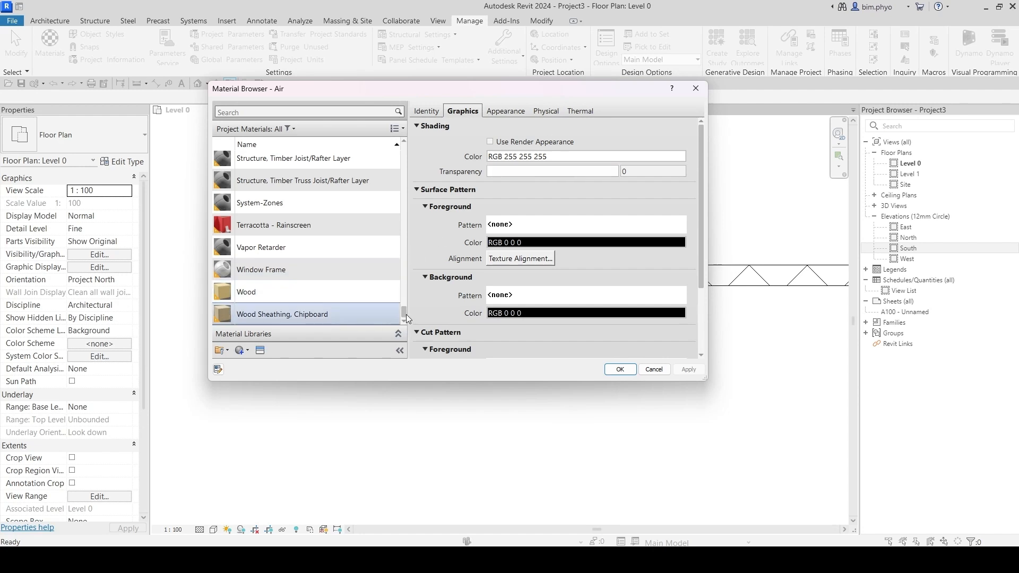
drag(405, 315, 410, 157)
scroll(356, 297, up, 3)
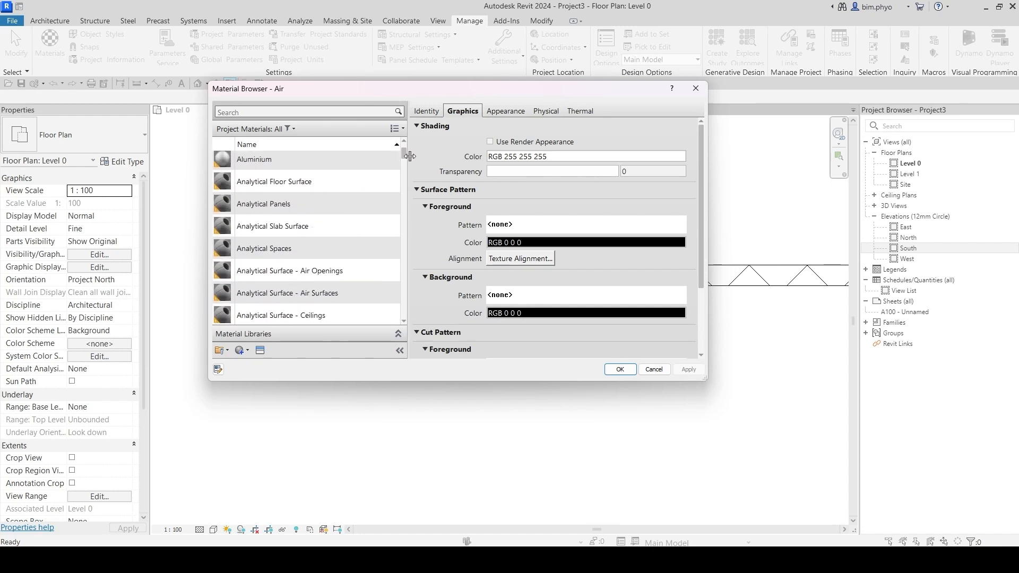
scroll(322, 234, down, 6)
scroll(323, 224, down, 3)
click(280, 227)
right_click(280, 227)
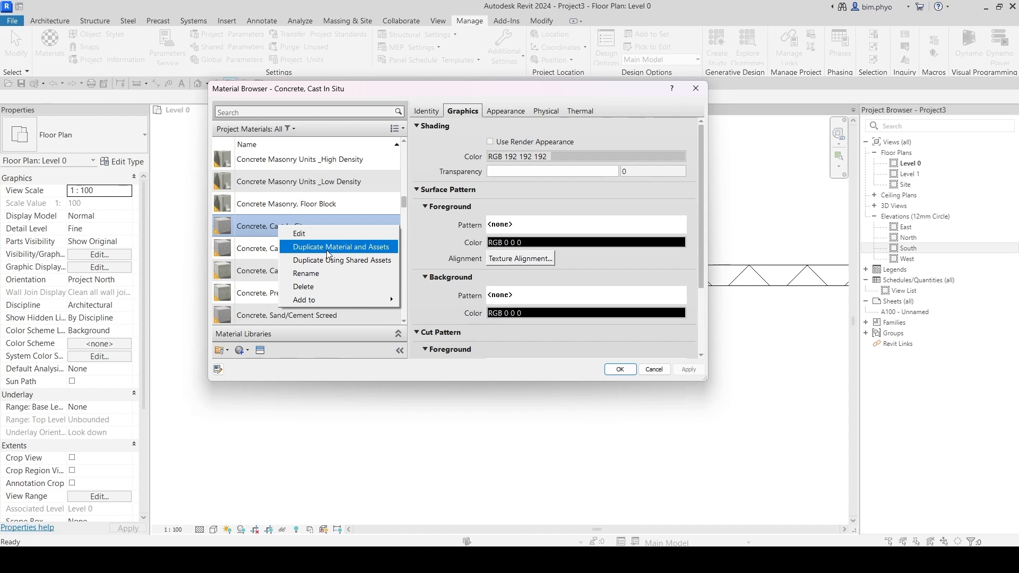
Create a new material and rename it Concrete Pink.
click(246, 353)
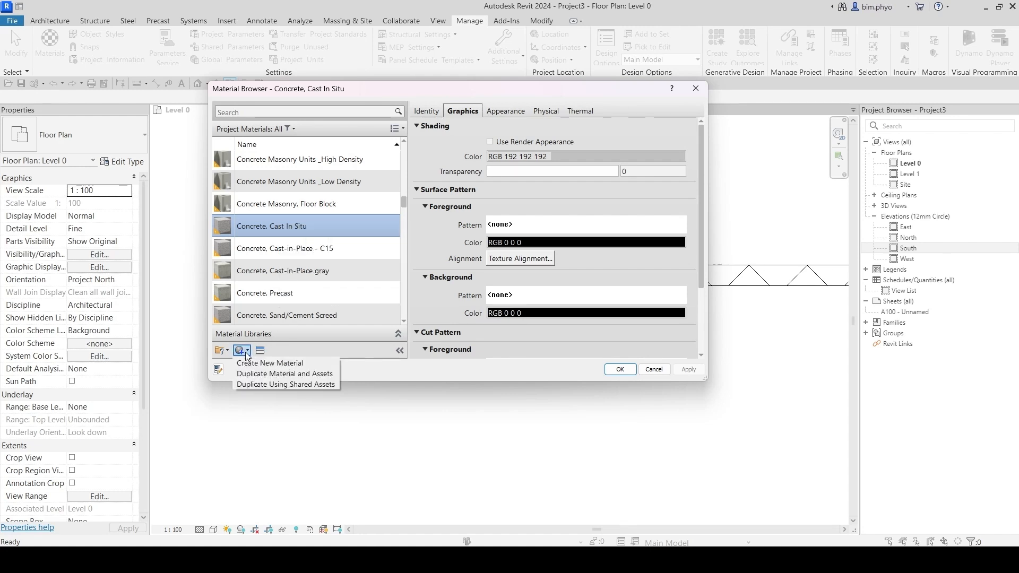
click(263, 363)
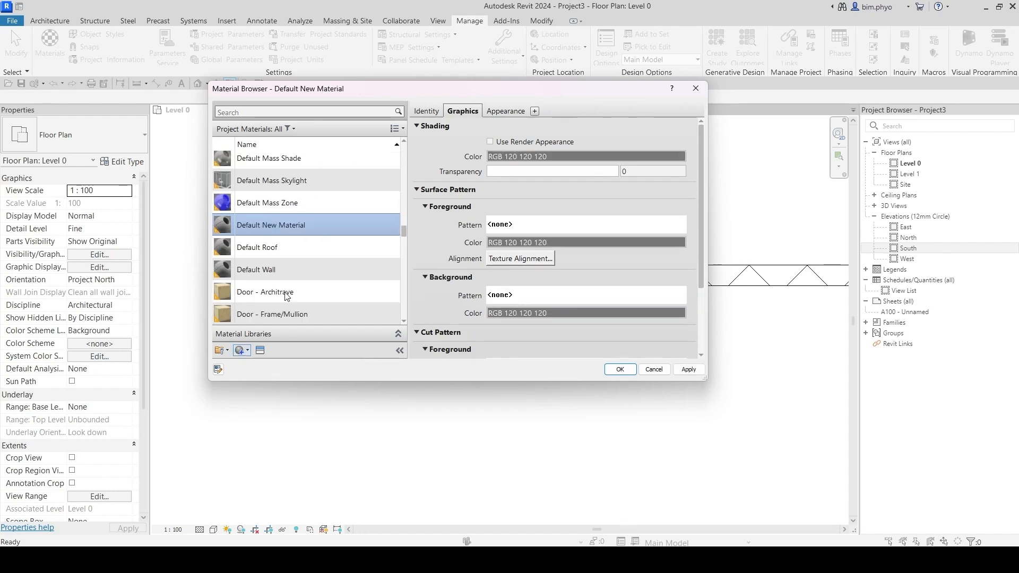
right_click(291, 232)
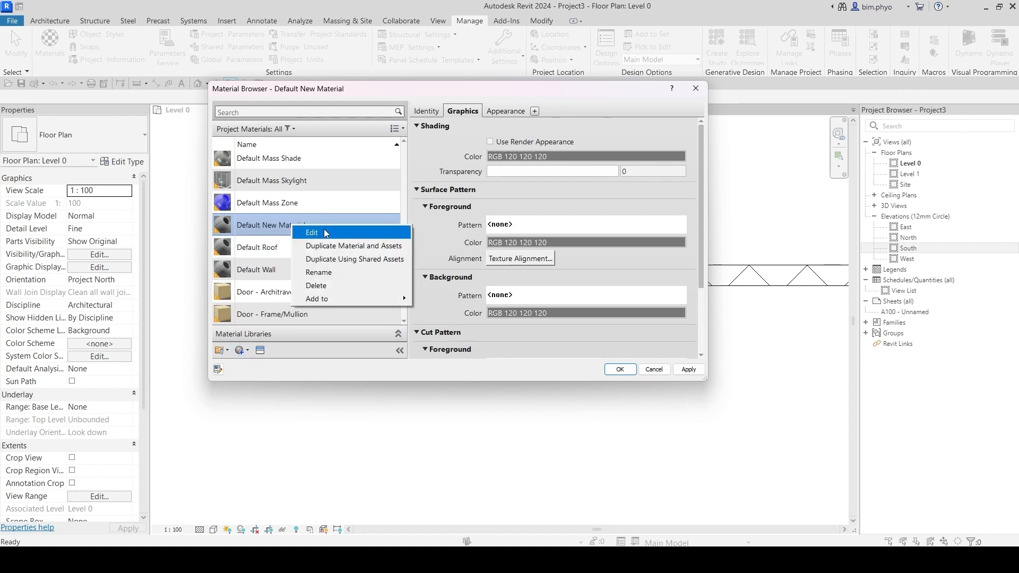
click(313, 273)
text(Co)
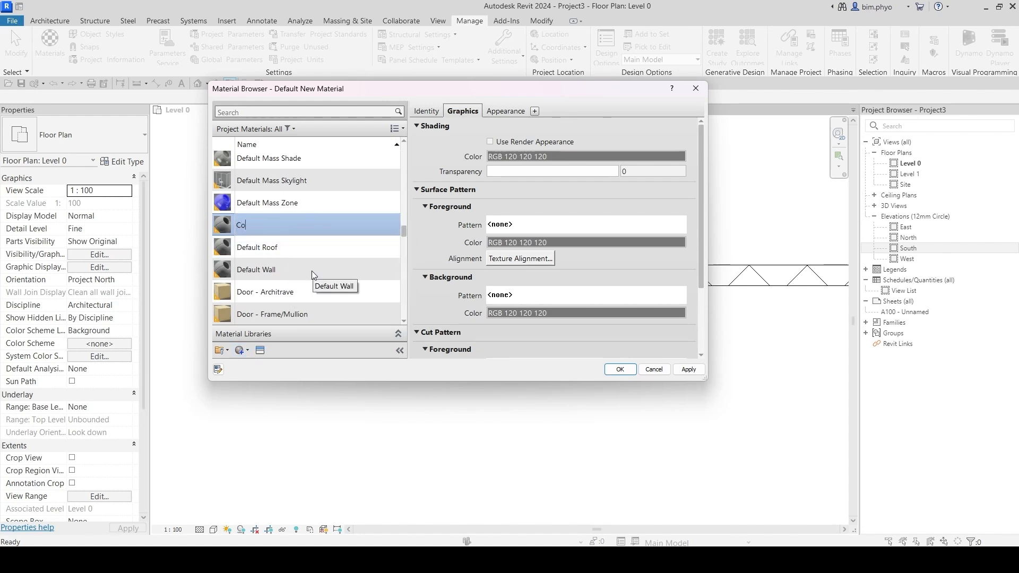
text(ndrete Pink)
key(Return)
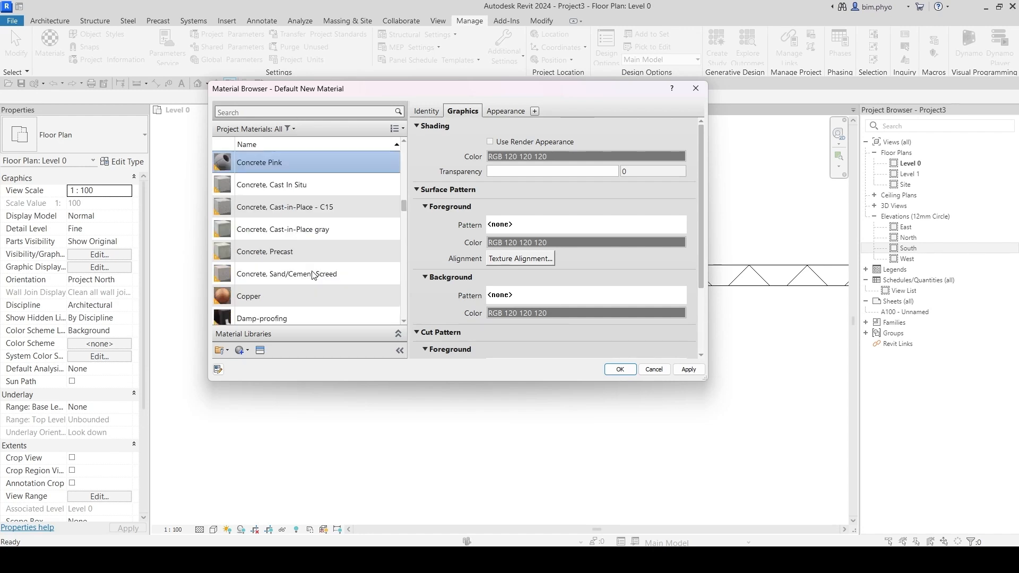
Start choosing an image for Concrete Pink's generic appearance and browse up to the Autodesk Shared Materials folder.
click(504, 112)
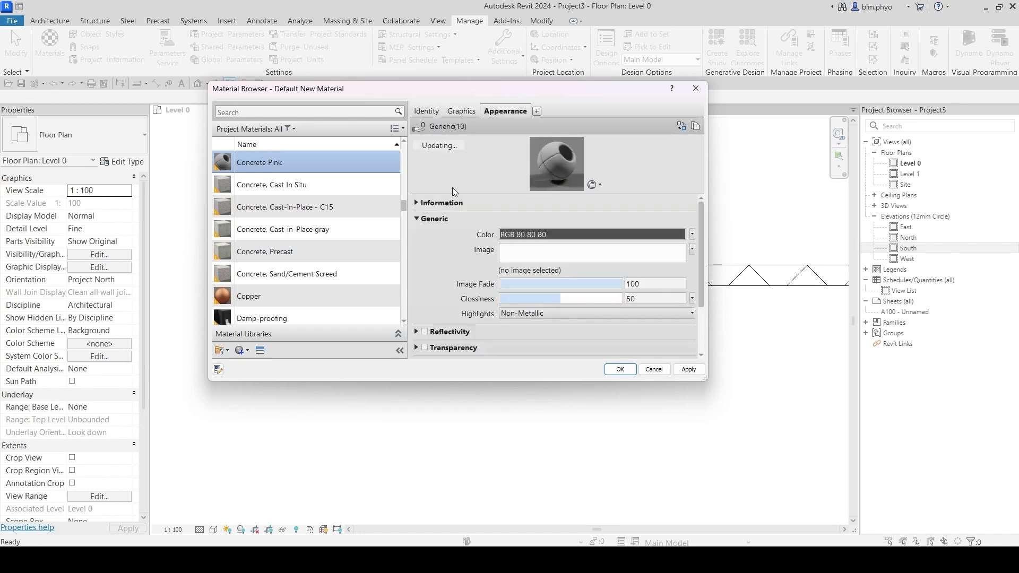
click(462, 112)
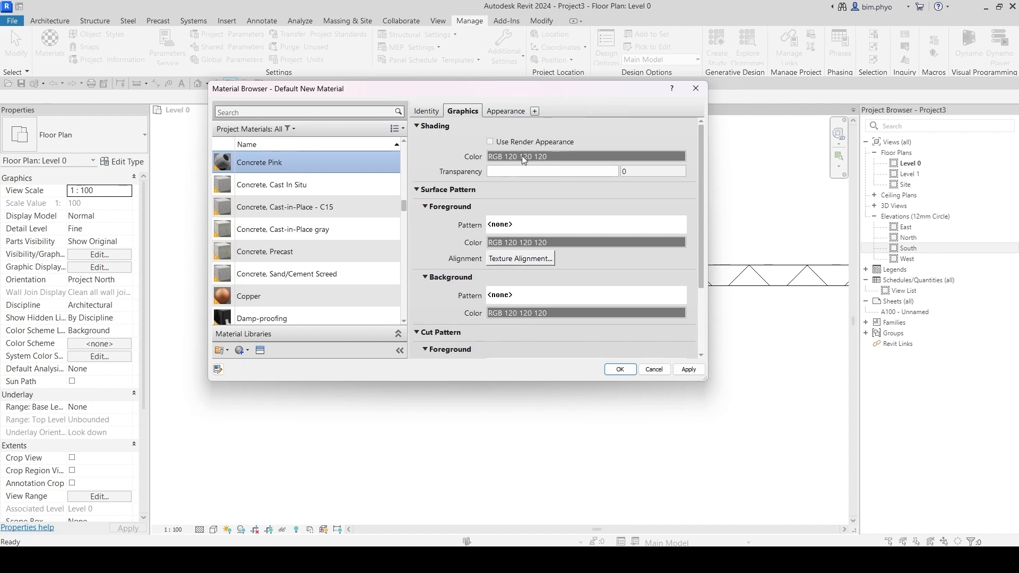
click(502, 111)
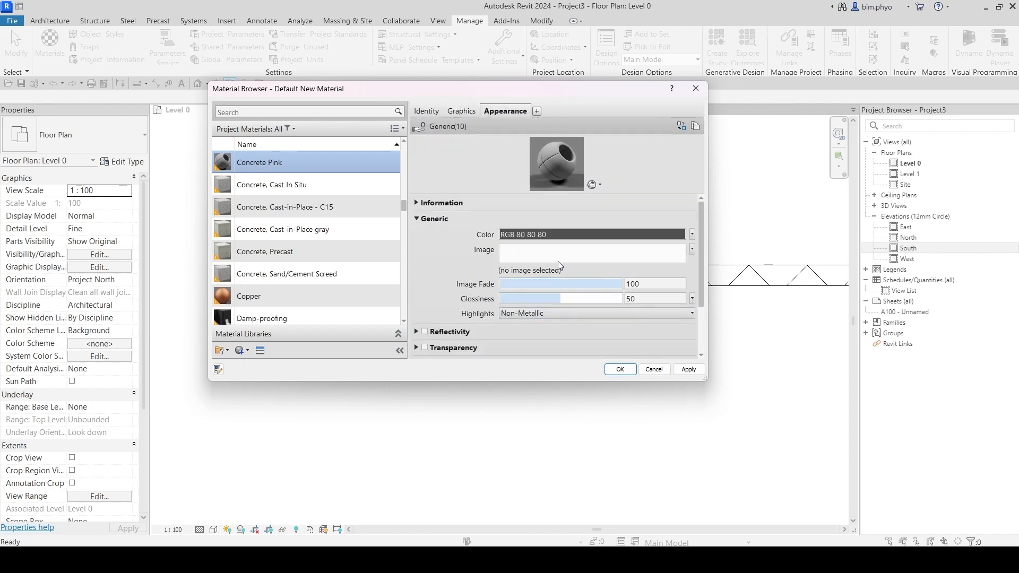
click(549, 256)
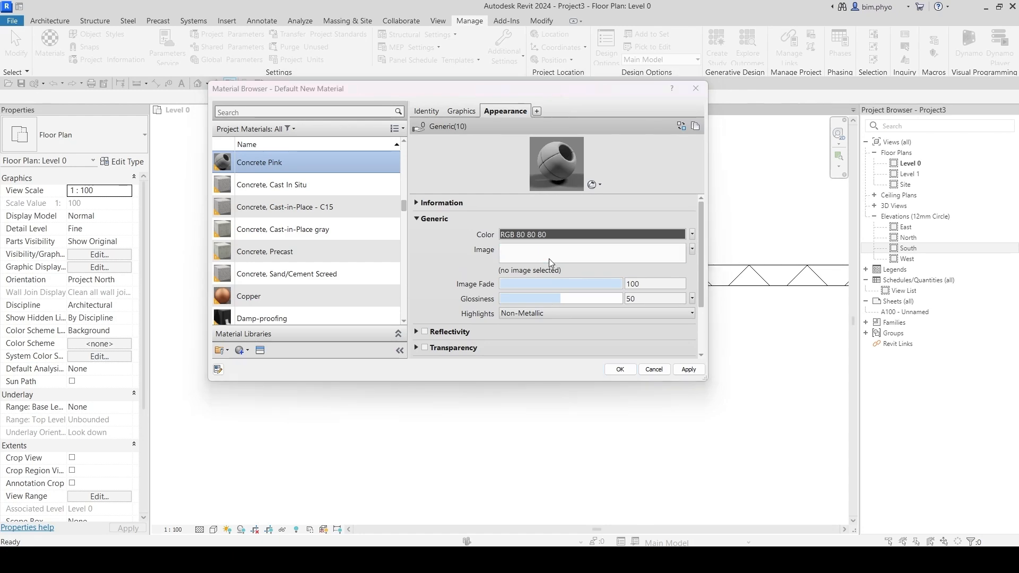
scroll(465, 290, down, 3)
scroll(461, 281, up, 3)
click(813, 87)
click(813, 87)
click(813, 87)
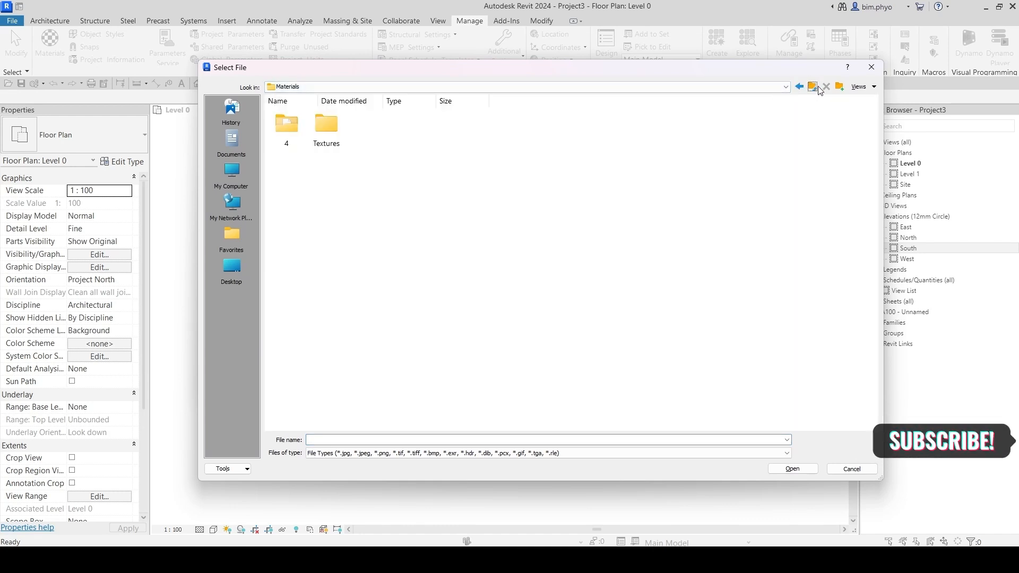
click(788, 87)
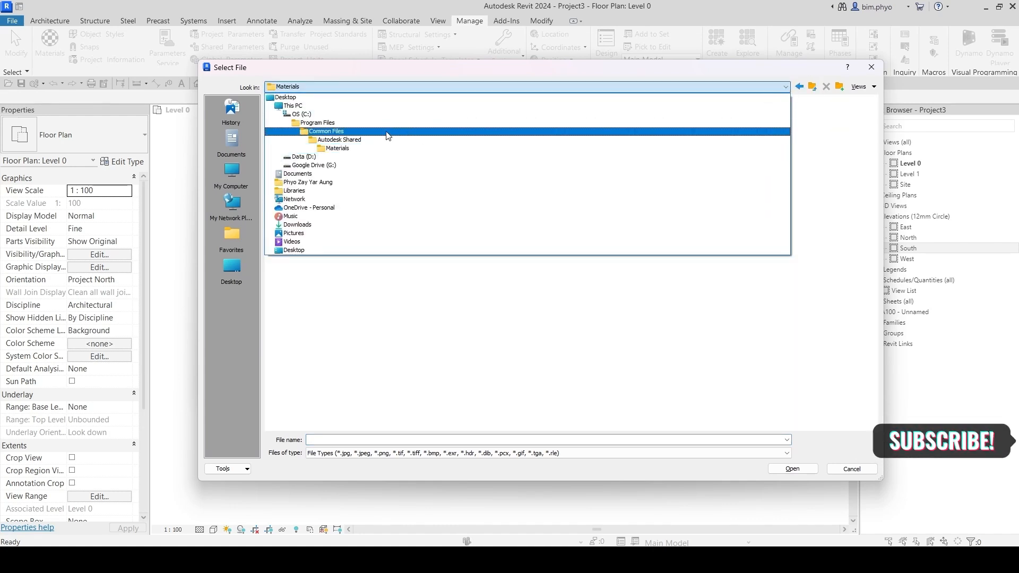
click(337, 149)
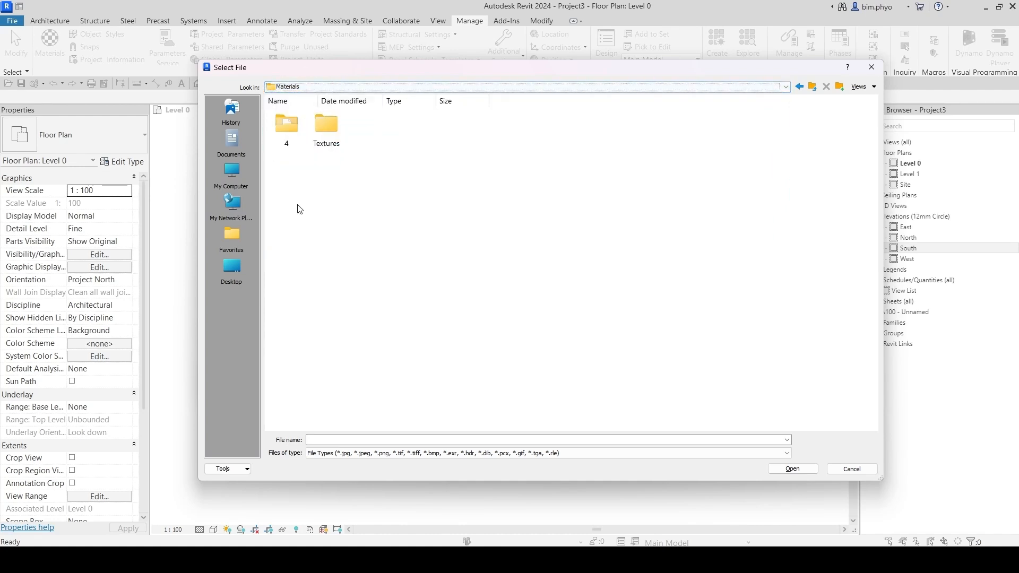
Assign concrete_precast-rough_rough.jpg from the Mats folder inside Textures folder 3 as Concrete Pink's appearance image.
double_click(334, 134)
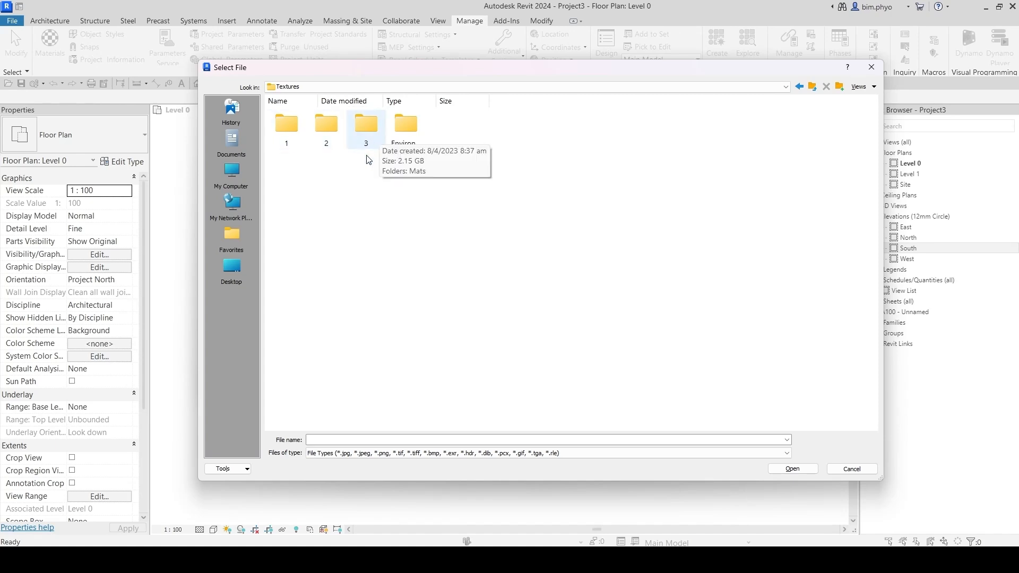
double_click(366, 129)
click(292, 126)
double_click(292, 126)
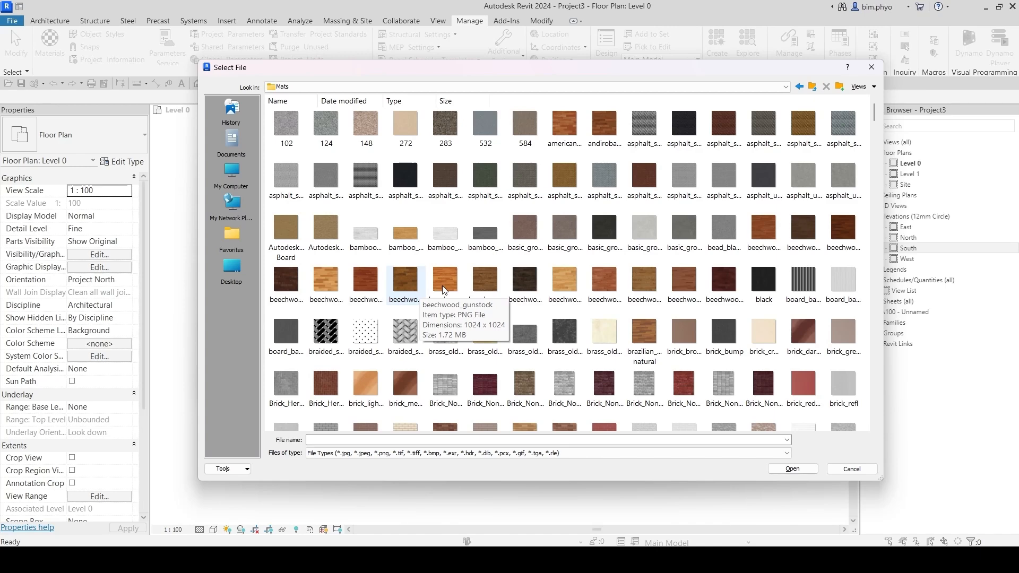
scroll(478, 292, down, 5)
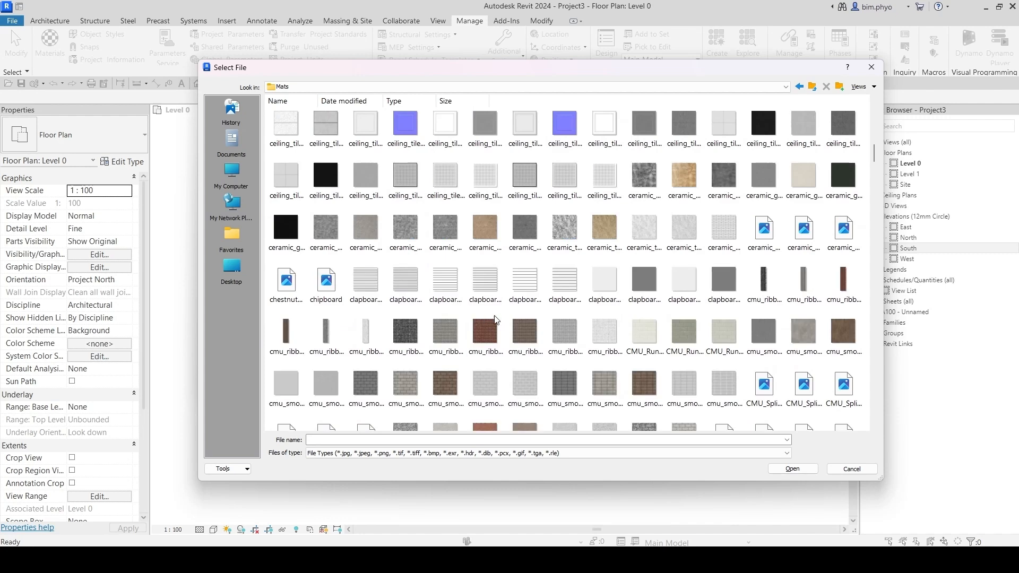
scroll(620, 311, down, 10)
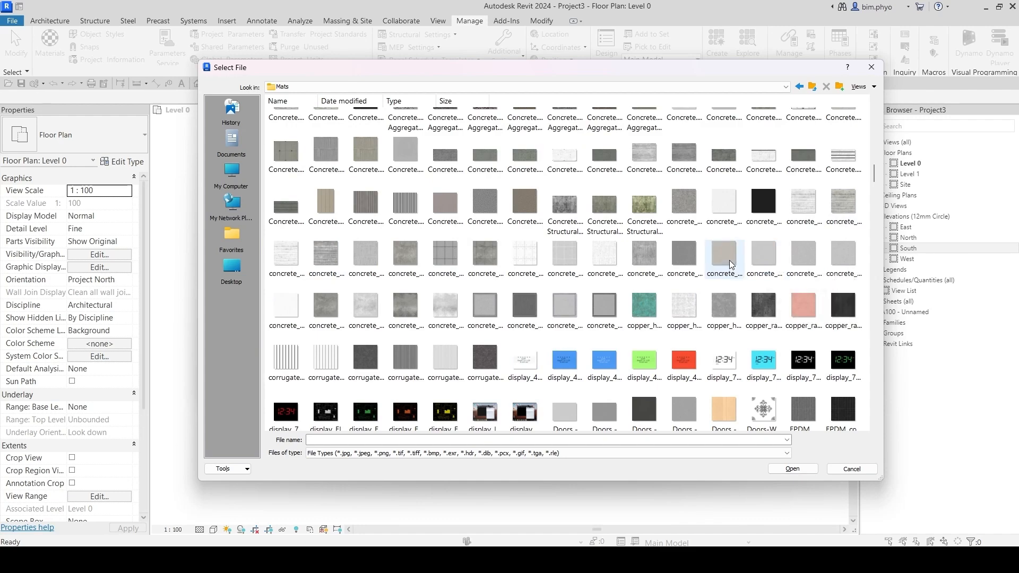
click(762, 258)
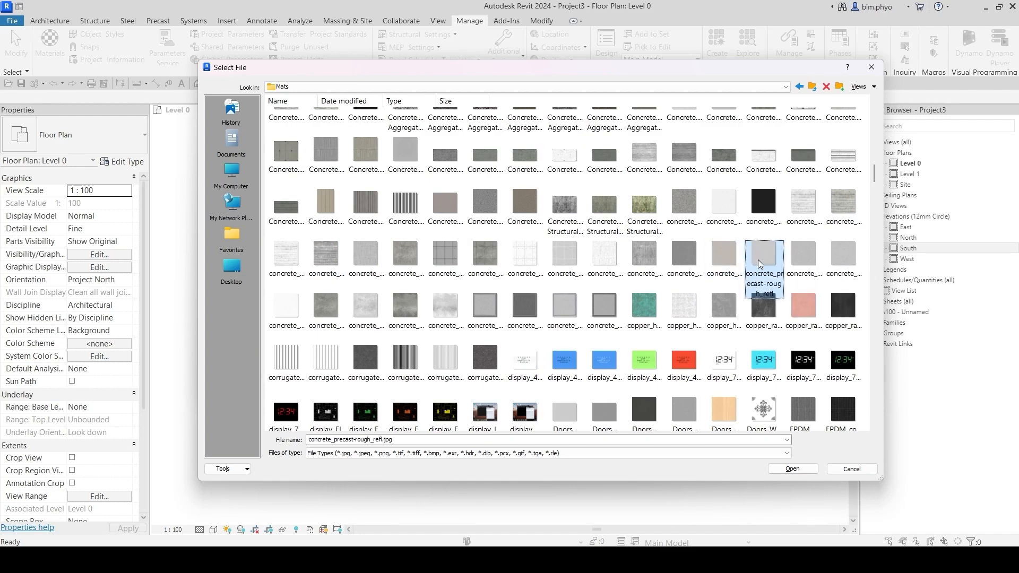
ctrl+scroll(761, 263, up, 2)
scroll(761, 265, down, 10)
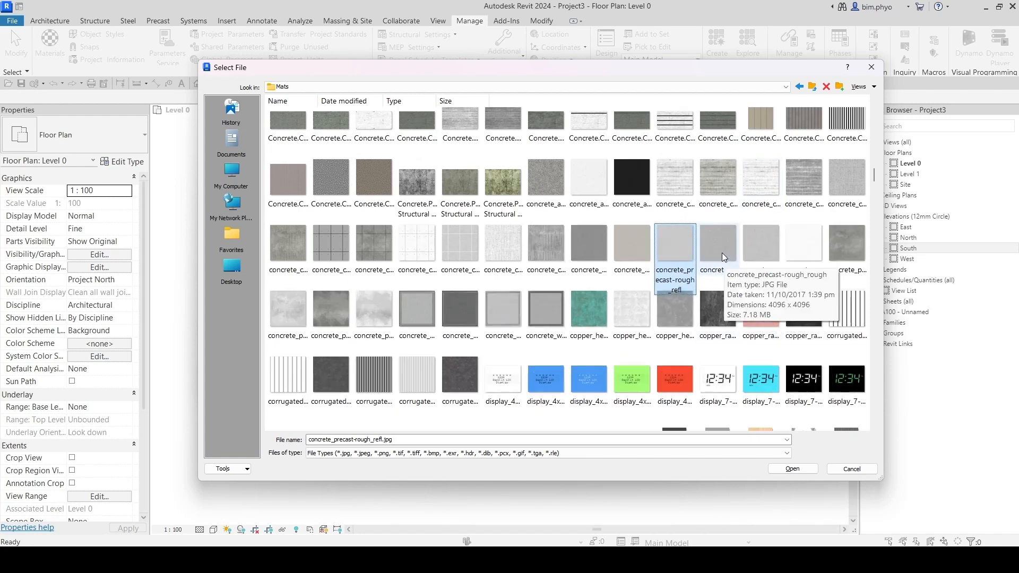
click(722, 258)
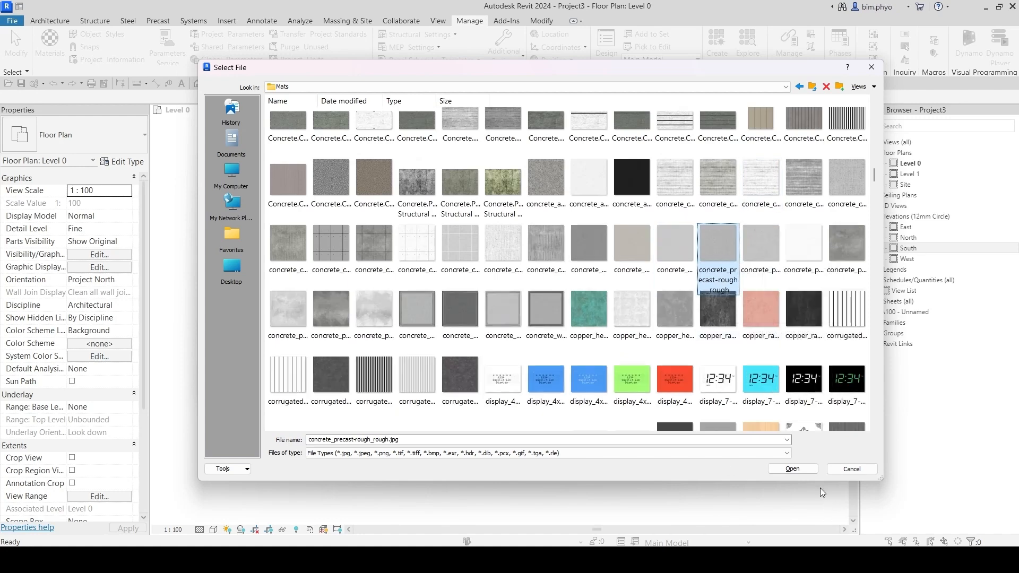
click(796, 470)
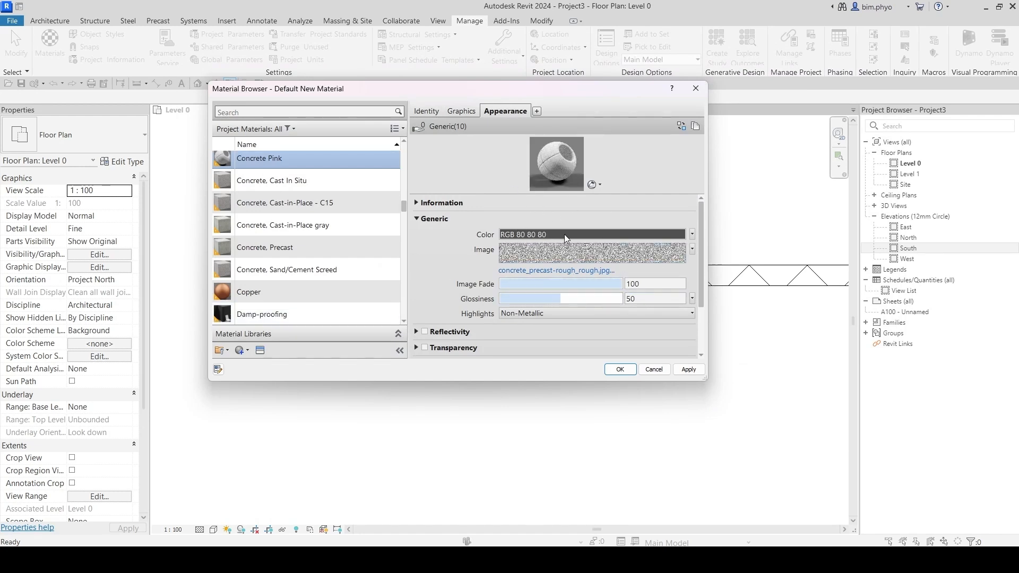
Set Concrete Pink's surface foreground pattern to the Concrete drafting pattern.
click(462, 113)
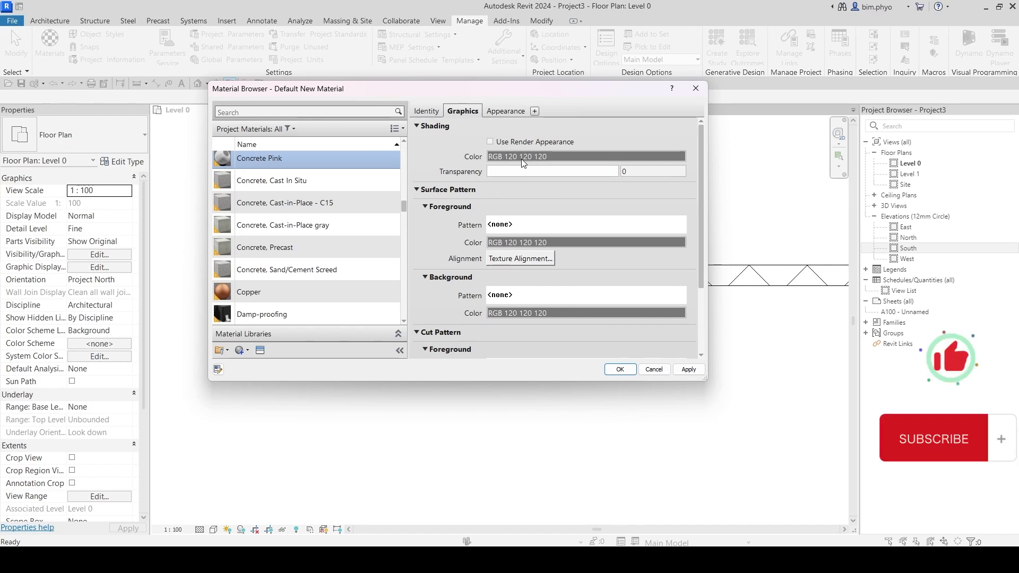
click(511, 228)
scroll(346, 317, down, 3)
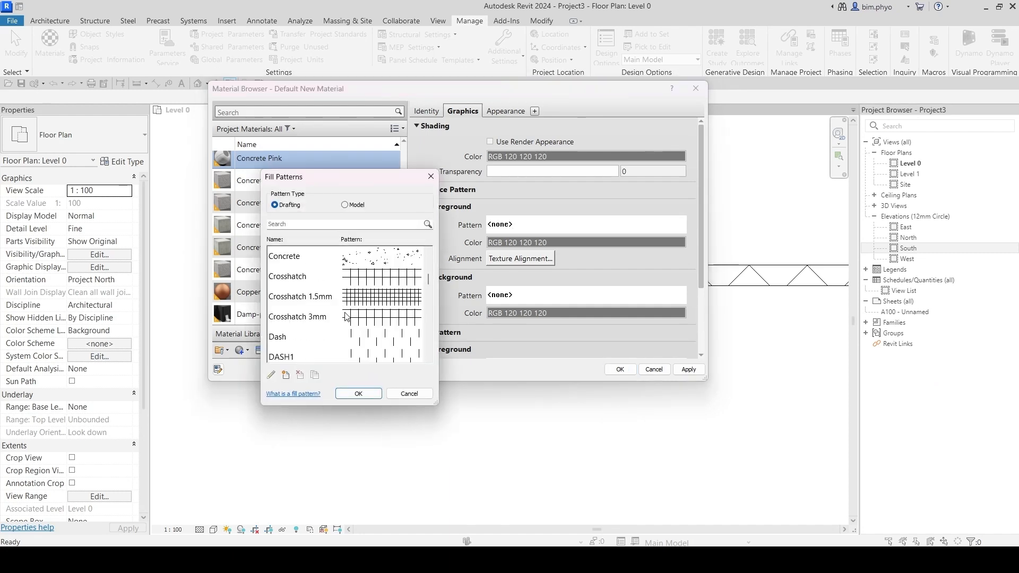
click(379, 254)
click(358, 394)
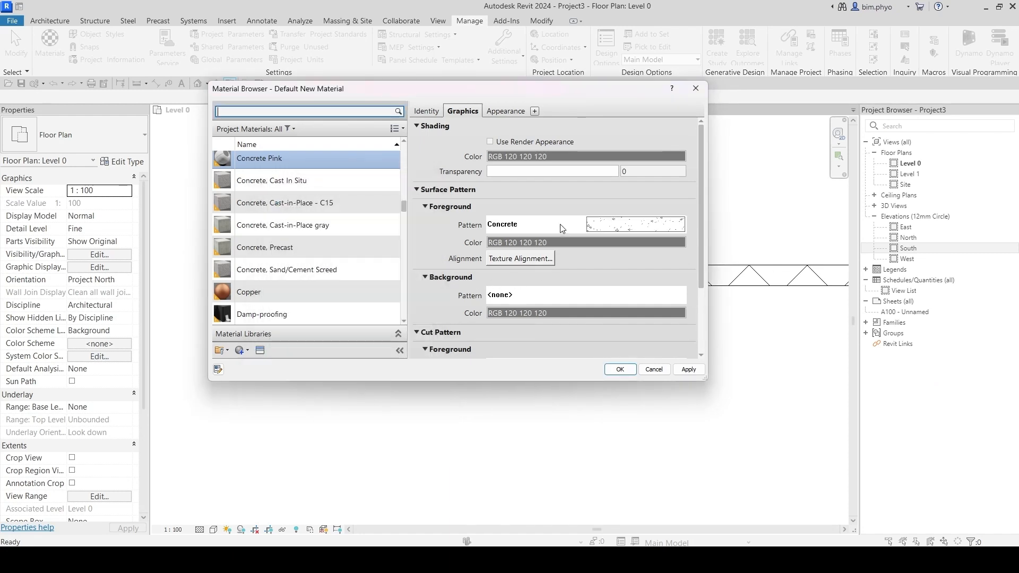
Set the color of Concrete Pink's surface foreground pattern to pink, RGB 255-128-255.
click(533, 243)
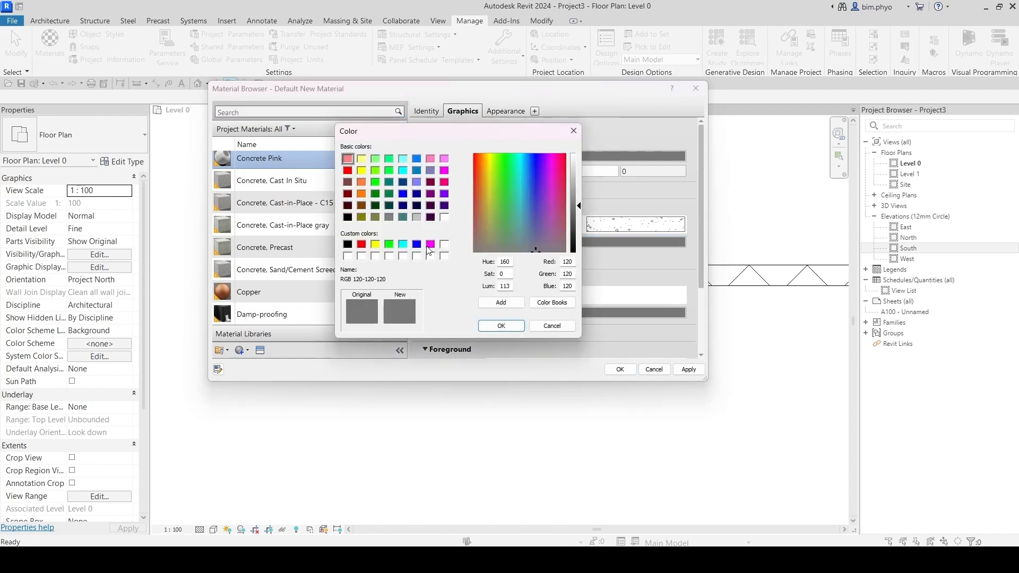
click(445, 159)
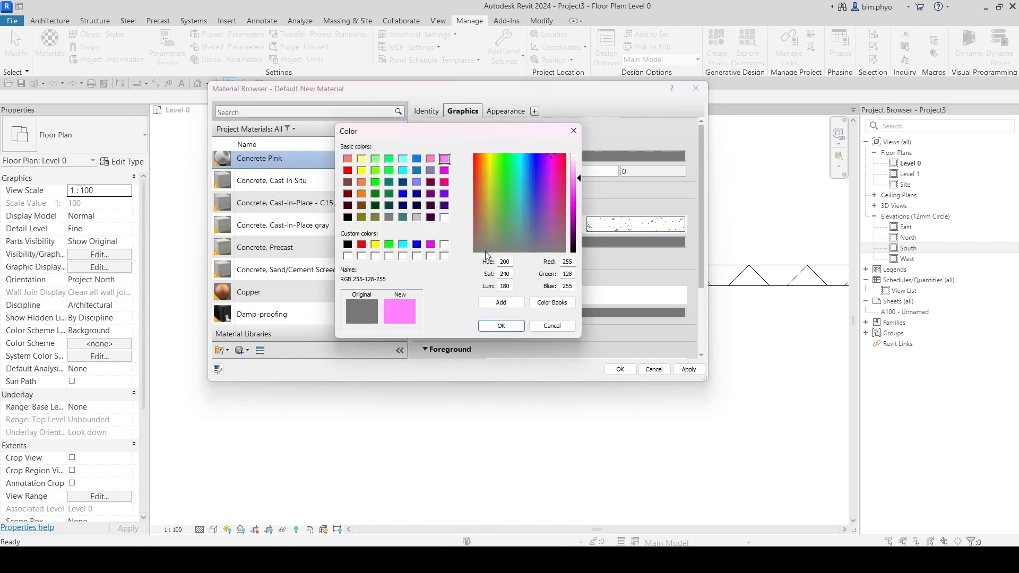
click(502, 325)
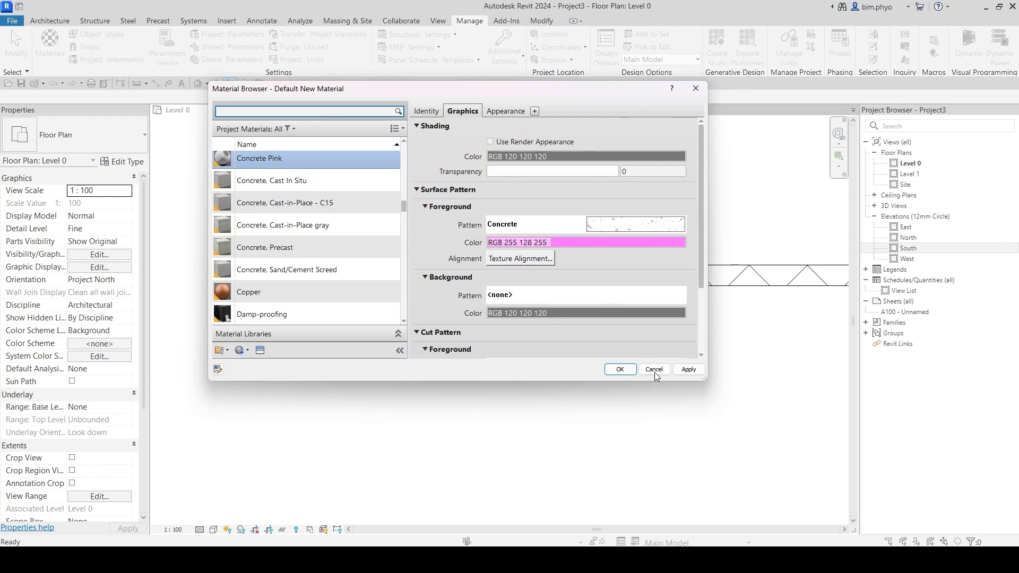
Confirm the material edits and assign Concrete Pink to the 200 mm structure layer of the W200 wall type.
click(621, 370)
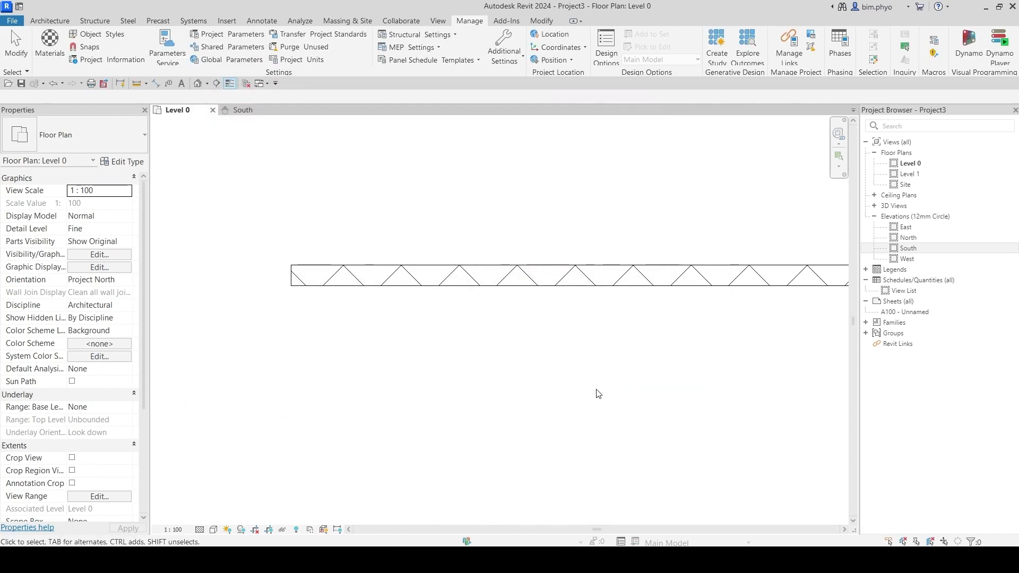
click(441, 276)
click(122, 161)
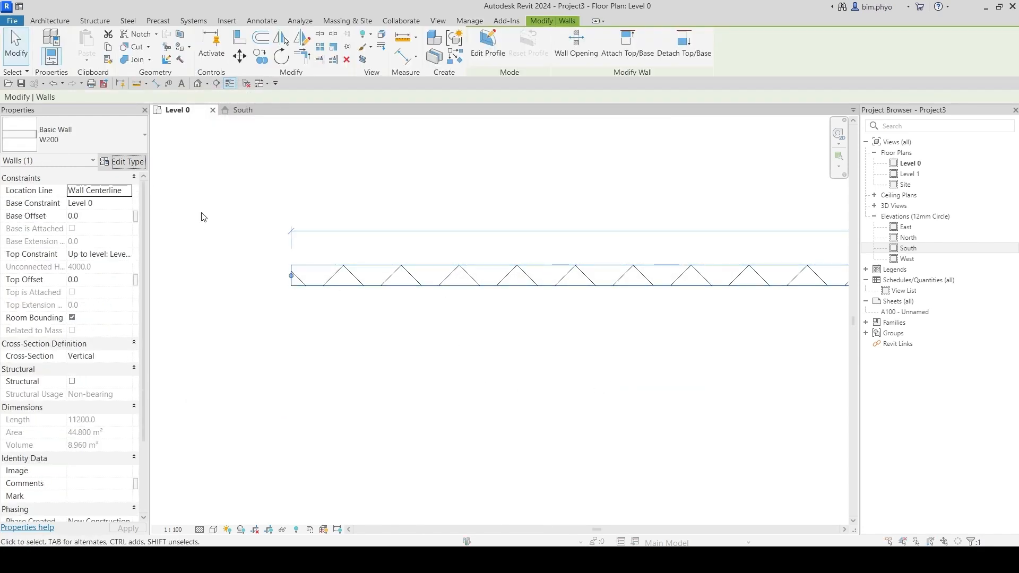
click(613, 227)
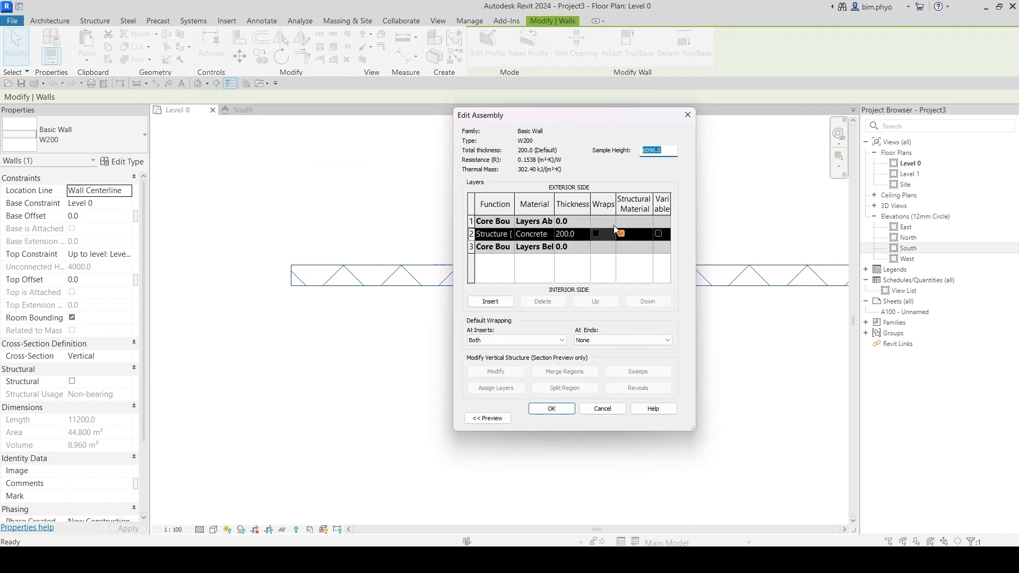
click(537, 235)
click(551, 234)
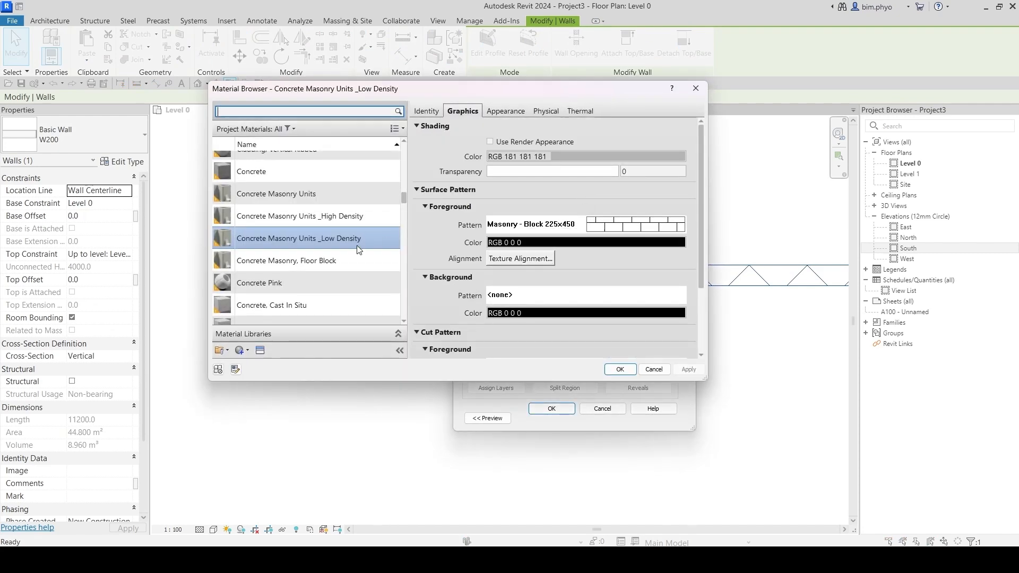
scroll(323, 262, down, 1)
click(260, 269)
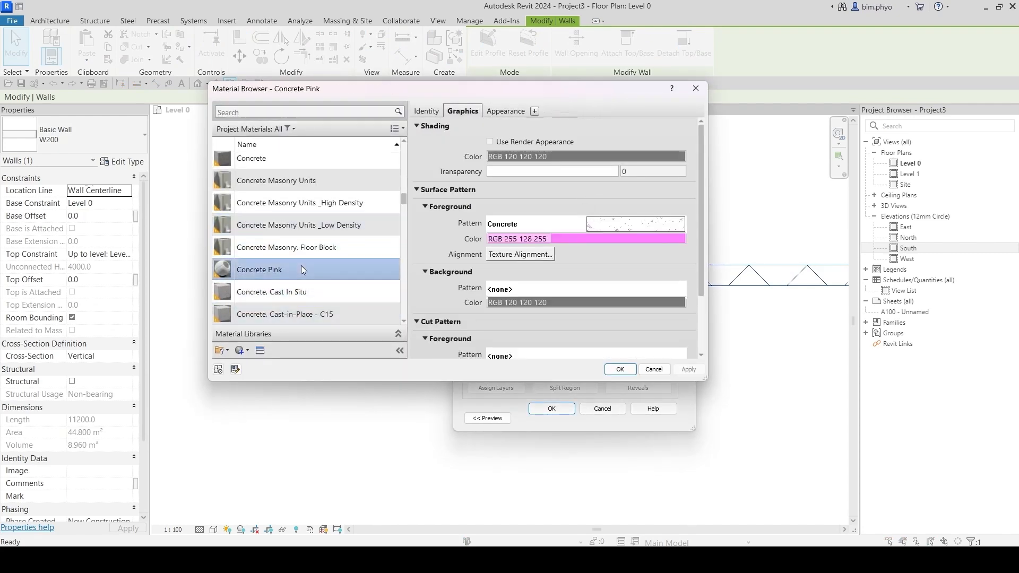
click(620, 370)
click(553, 409)
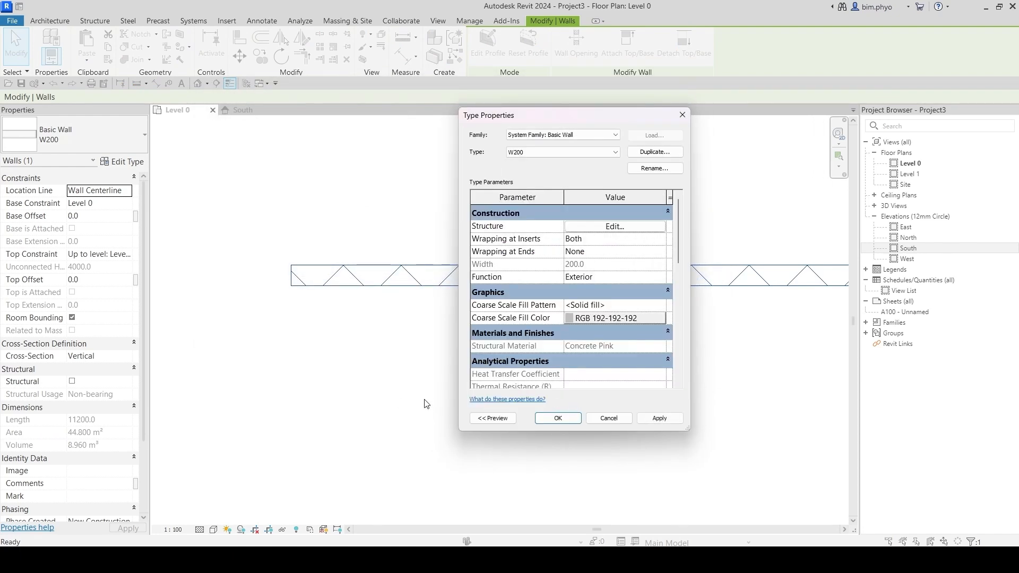
click(558, 419)
click(415, 332)
Set the visual style of the Level 0 floor plan to Shaded.
scroll(371, 371, down, 1)
click(214, 531)
click(239, 478)
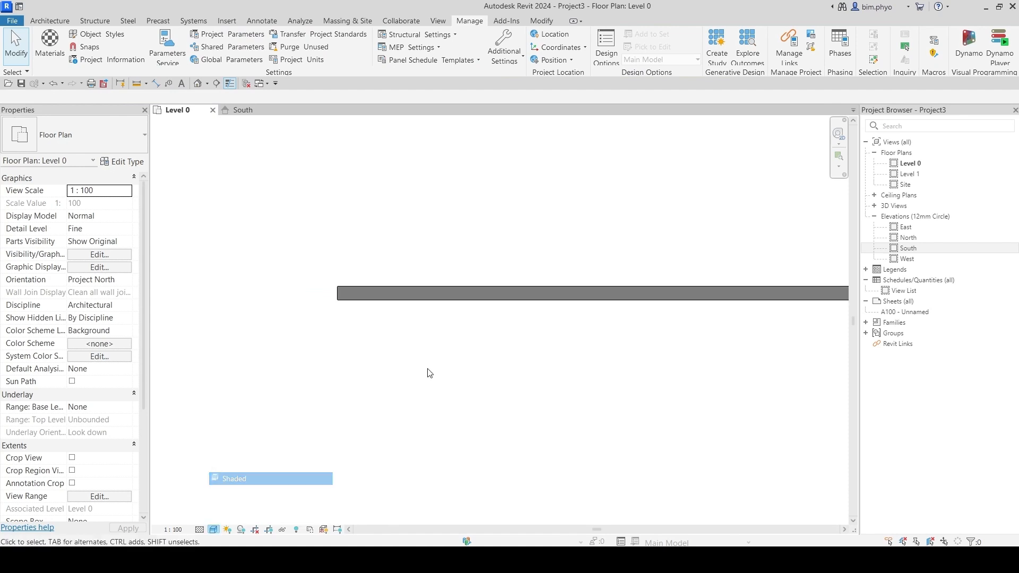
scroll(371, 330, up, 3)
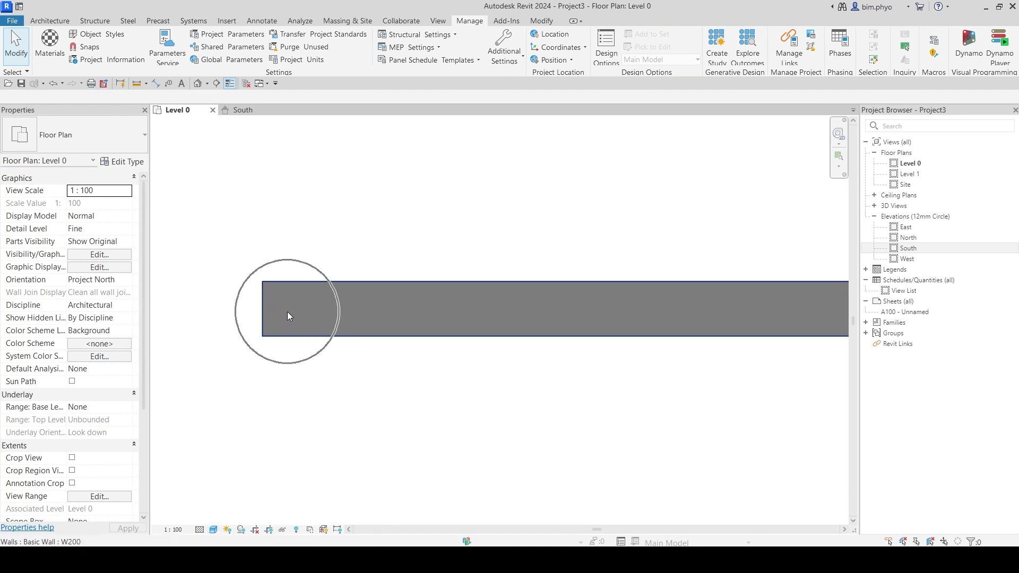
scroll(287, 311, down, 3)
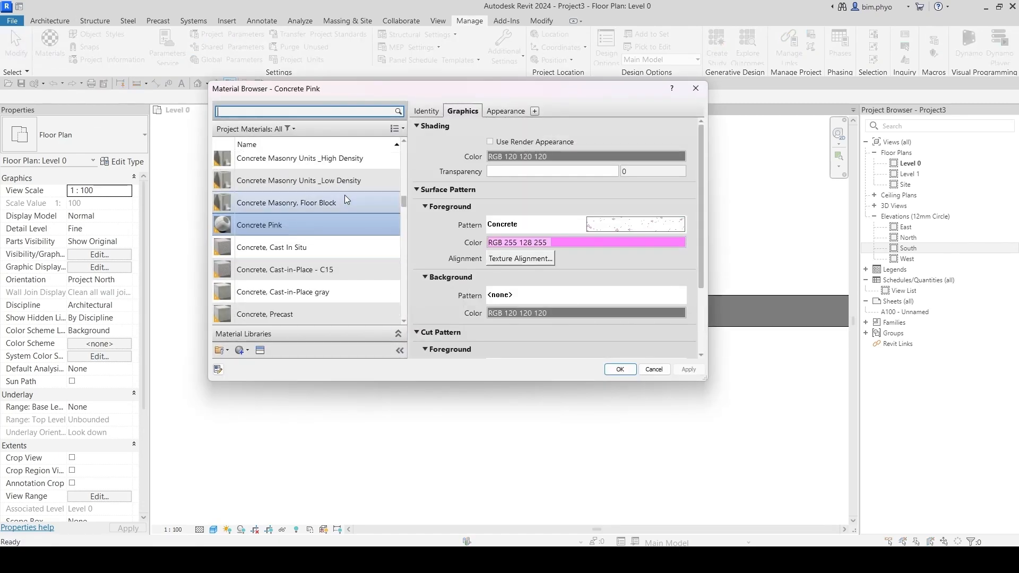
Set Concrete Pink's shading color to pink, RGB 255-128-255, and apply the material change.
click(519, 156)
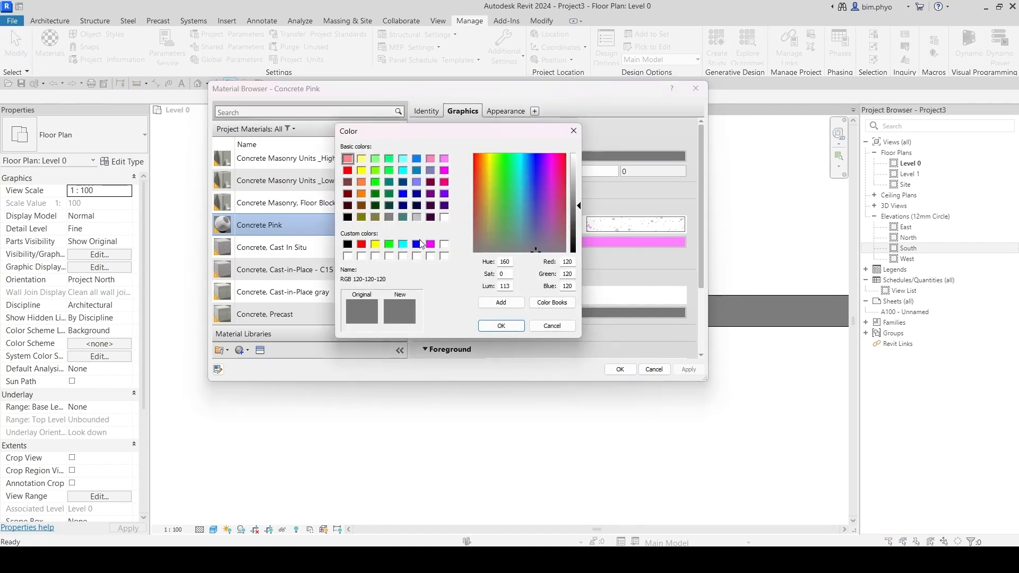
click(444, 159)
click(501, 325)
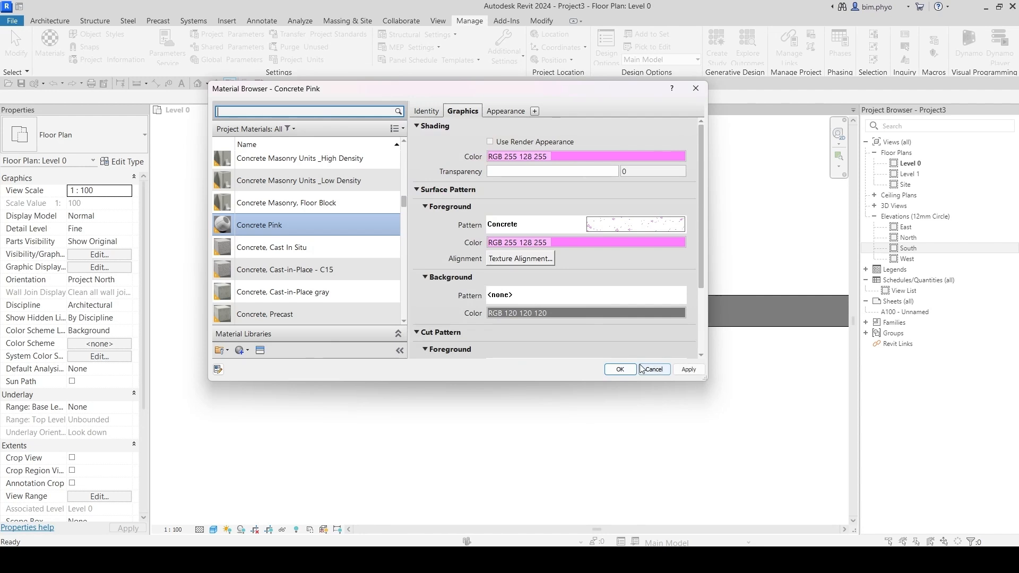
click(689, 369)
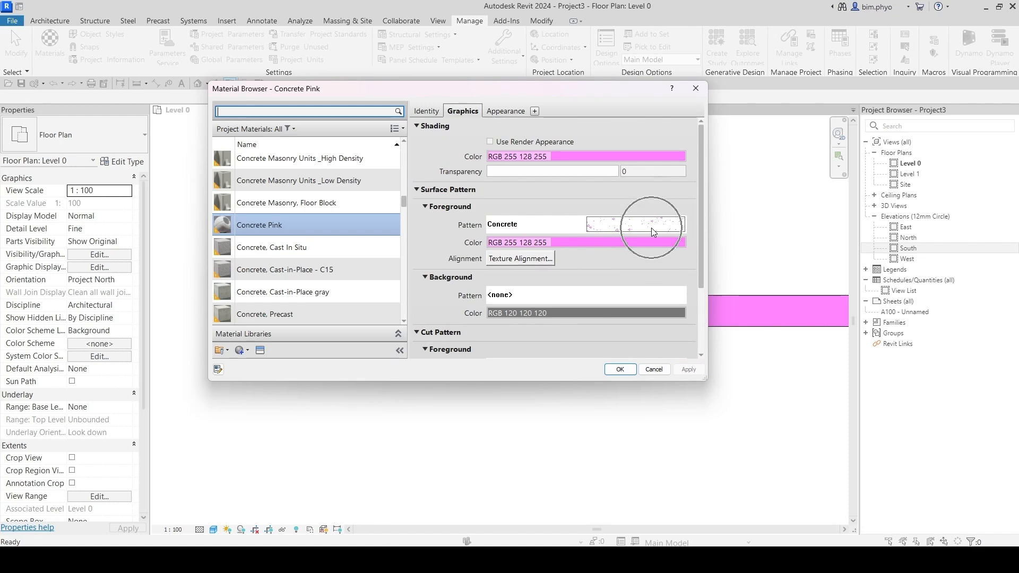
click(611, 373)
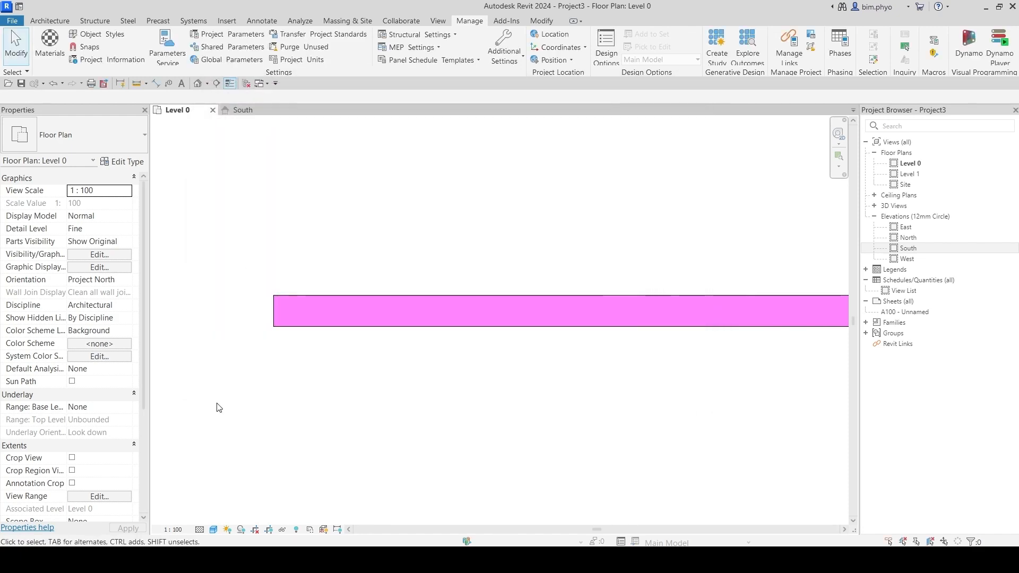
Open the default 3D view and check the wall's pink shading up close.
click(200, 84)
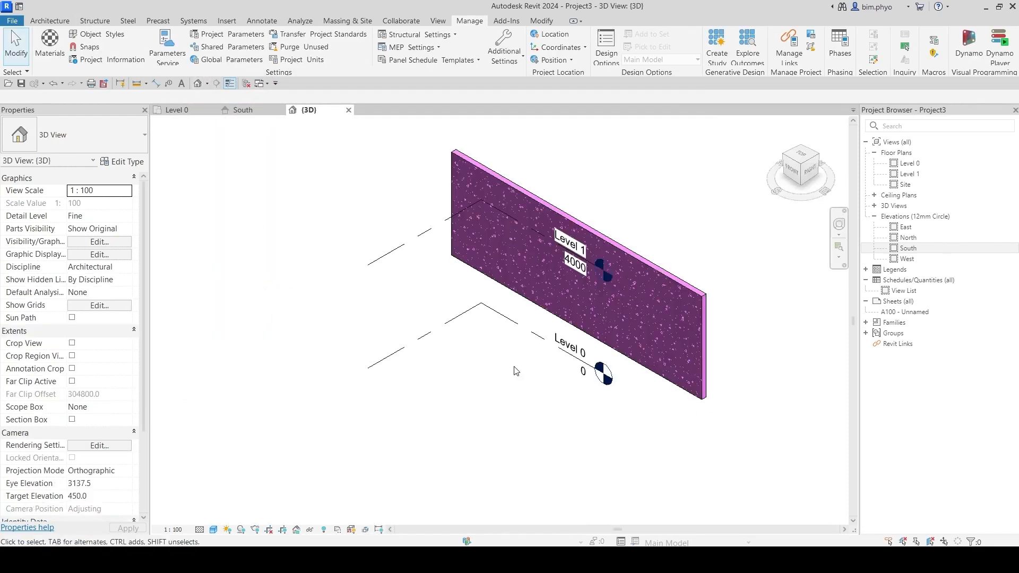
scroll(281, 267, up, 6)
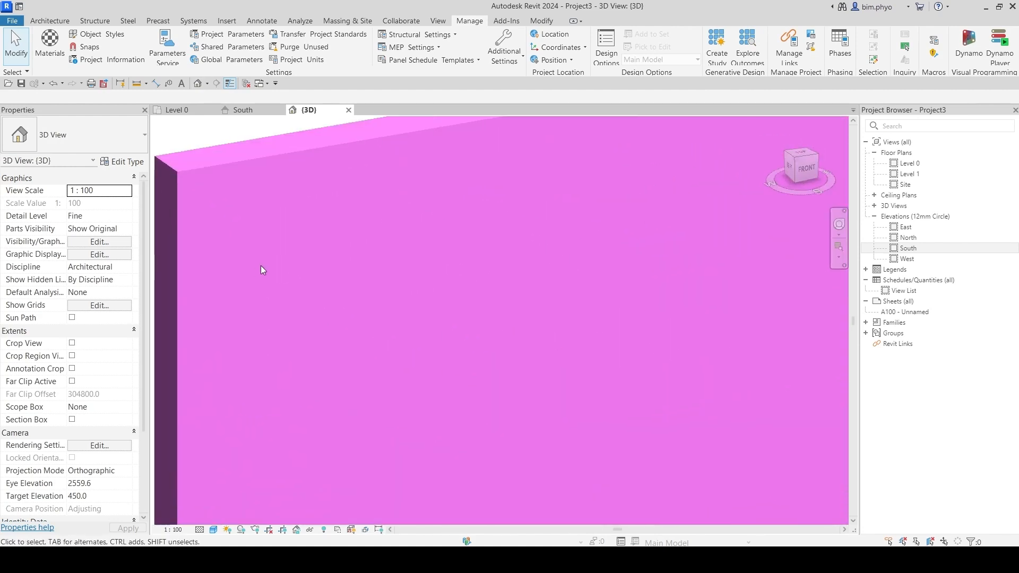
scroll(322, 245, down, 5)
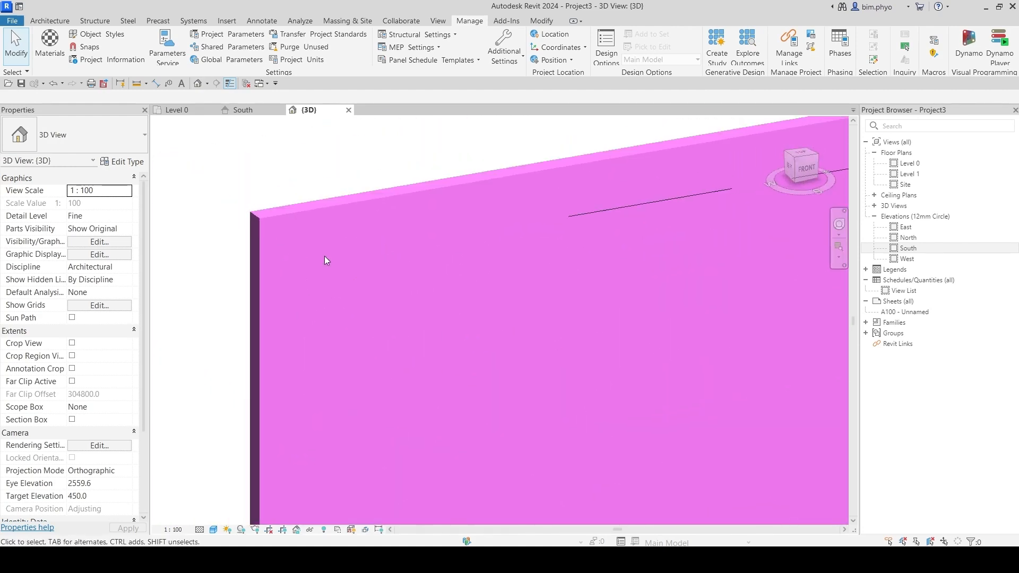
key(v)
key(v)
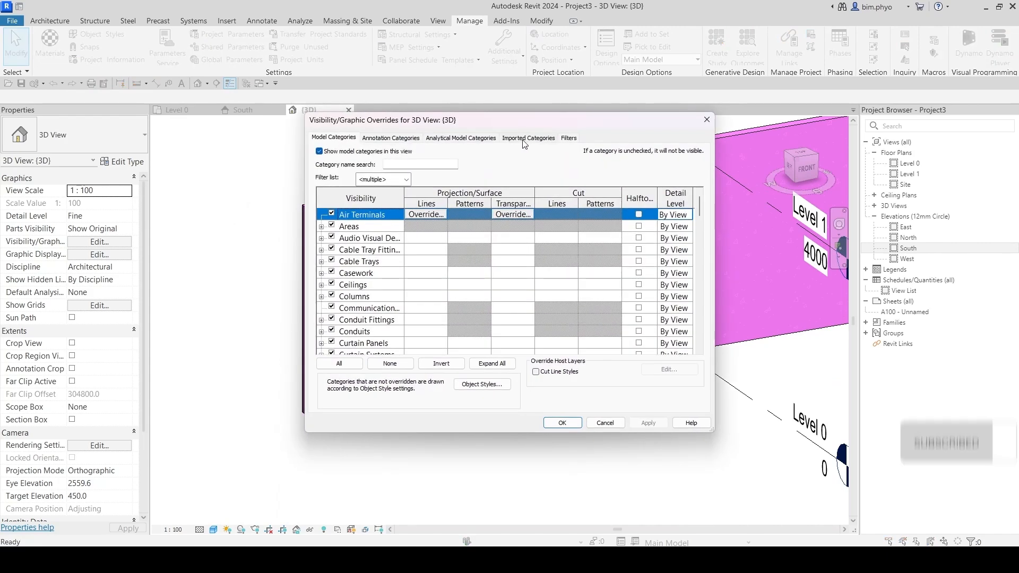
key(Escape)
Set Concrete Pink's shading color to grey, RGB 192-192-192, and apply the material change.
click(50, 45)
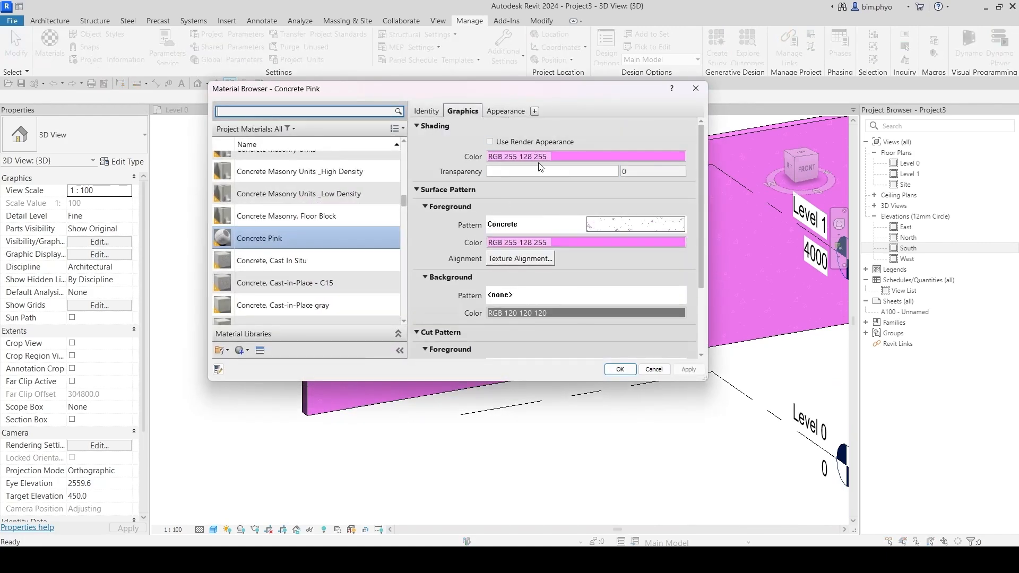
click(540, 157)
click(417, 217)
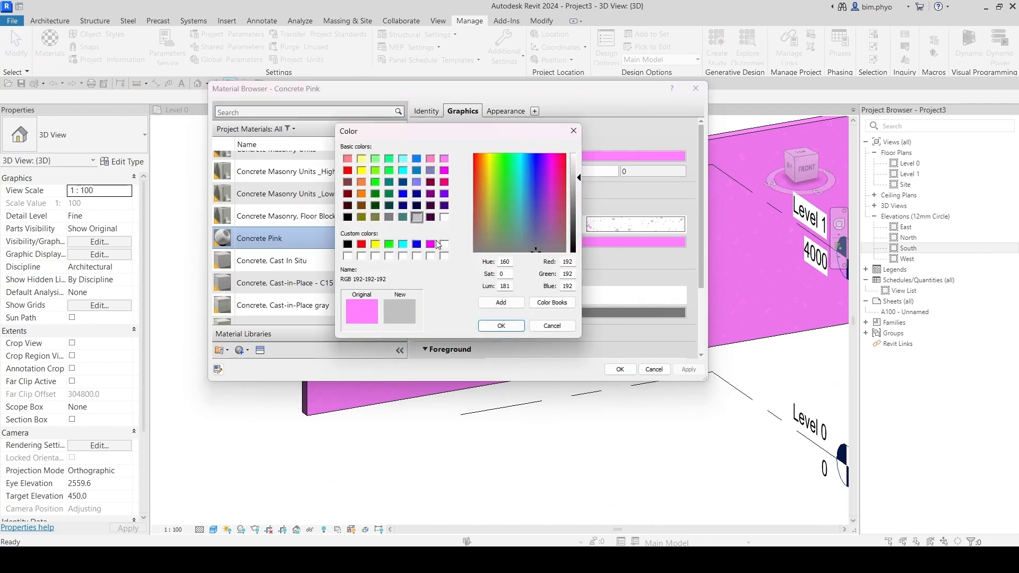
click(503, 327)
click(685, 371)
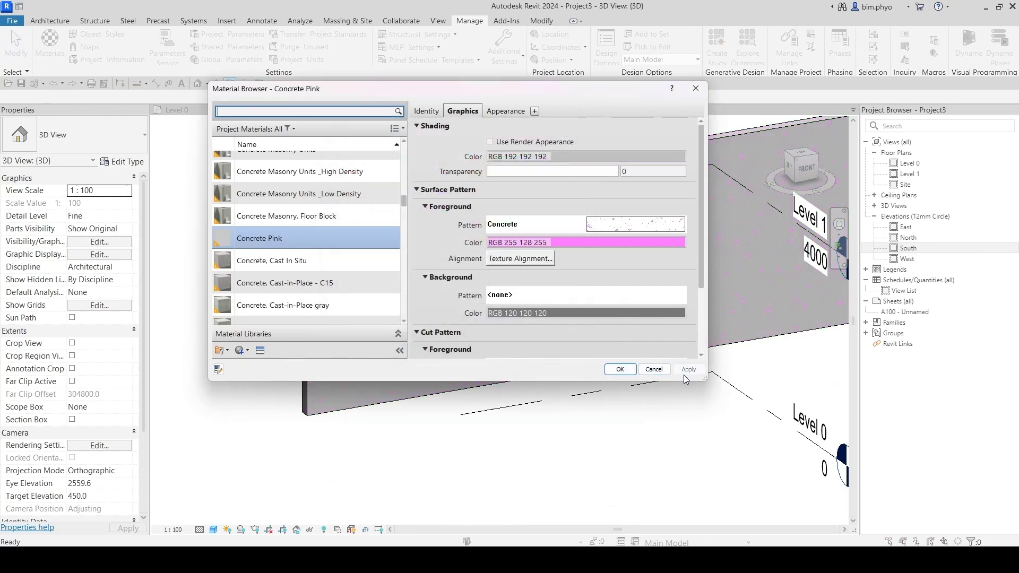
click(620, 370)
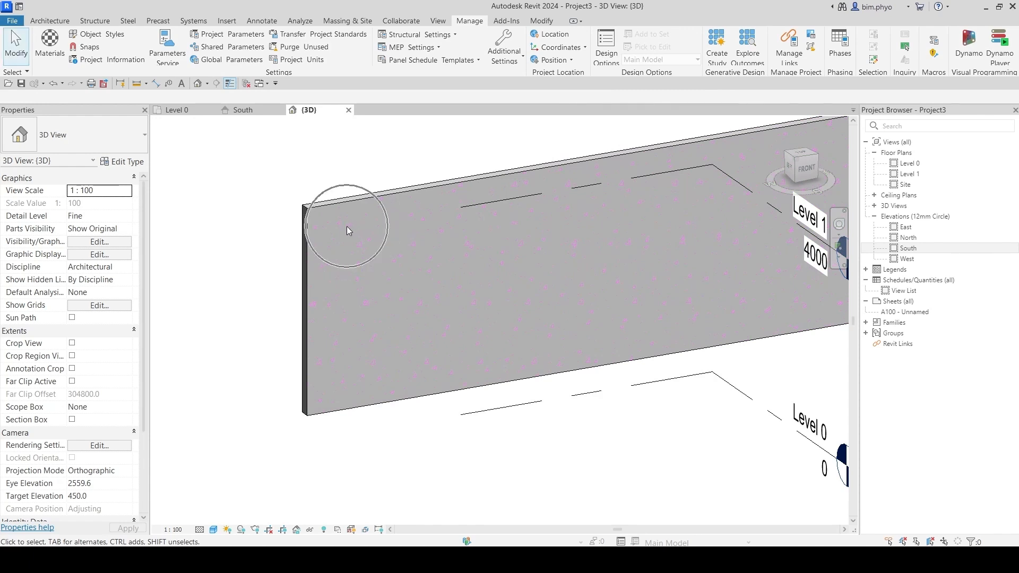
Examine the wall's surface pattern and shading in the 3D view, up close and from several angles.
scroll(346, 226, up, 4)
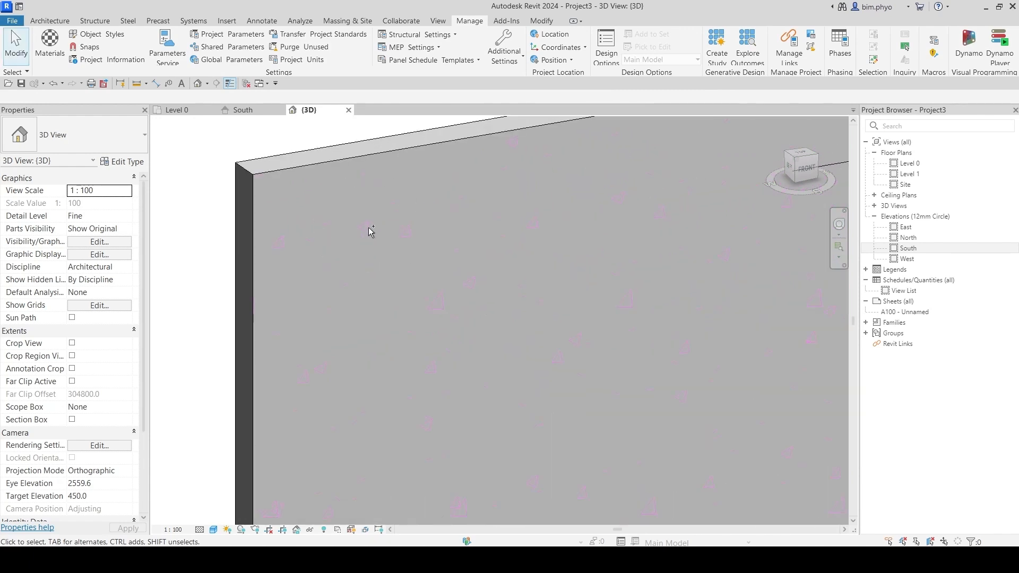
scroll(369, 228, down, 5)
middle_drag(533, 215, 433, 308)
scroll(342, 239, up, 5)
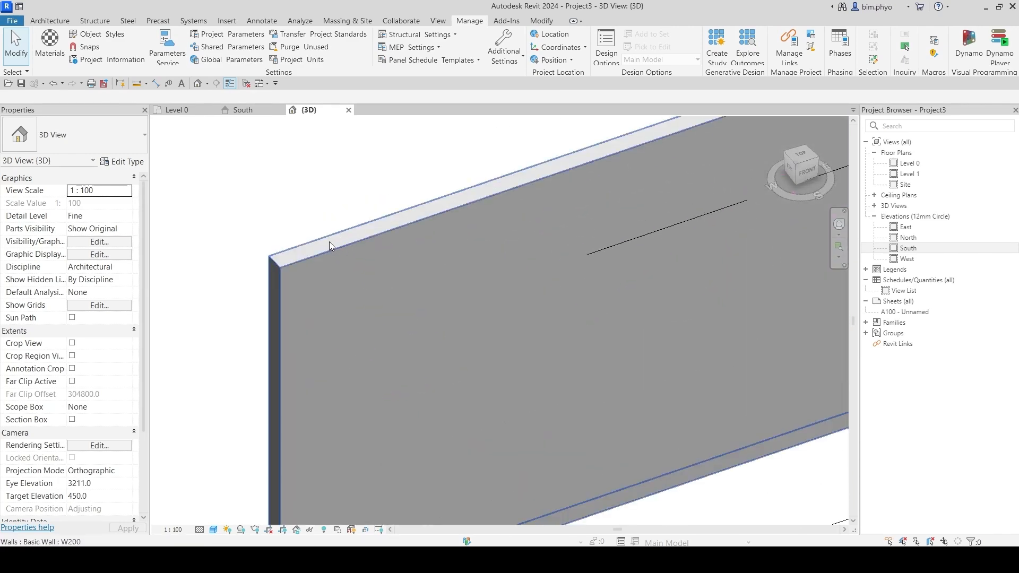
scroll(297, 274, down, 5)
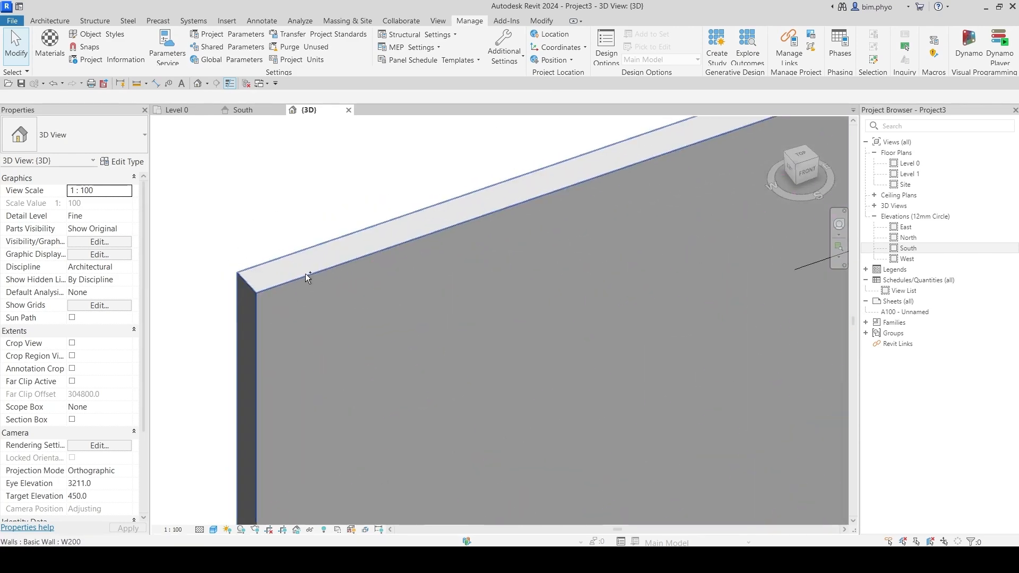
shift+middle_drag(347, 247, 452, 322)
scroll(409, 273, down, 4)
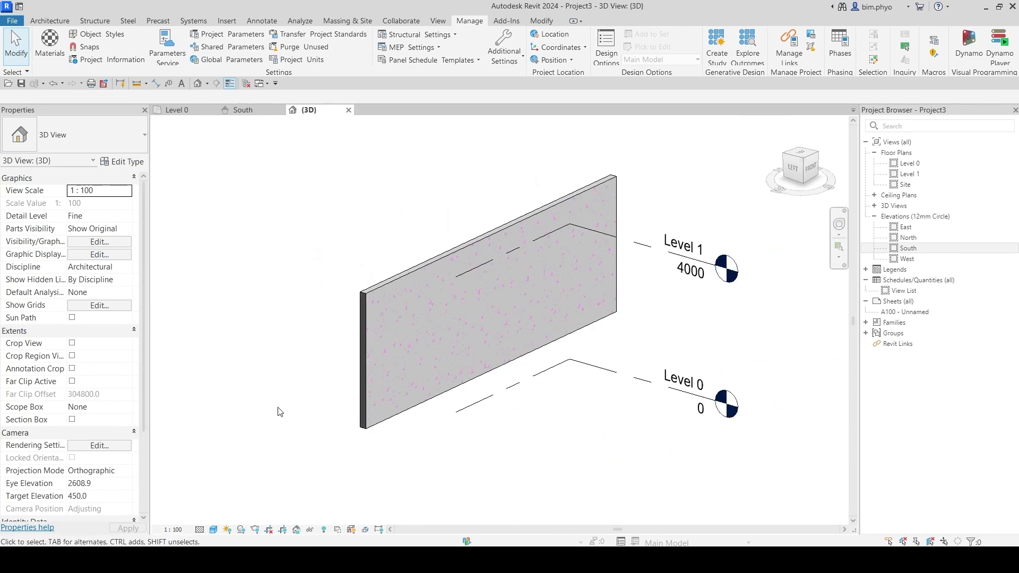
Turn on the section box in the 3D view.
click(74, 421)
scroll(485, 421, down, 3)
shift+middle_drag(484, 421, 477, 330)
scroll(413, 284, up, 4)
scroll(572, 291, up, 2)
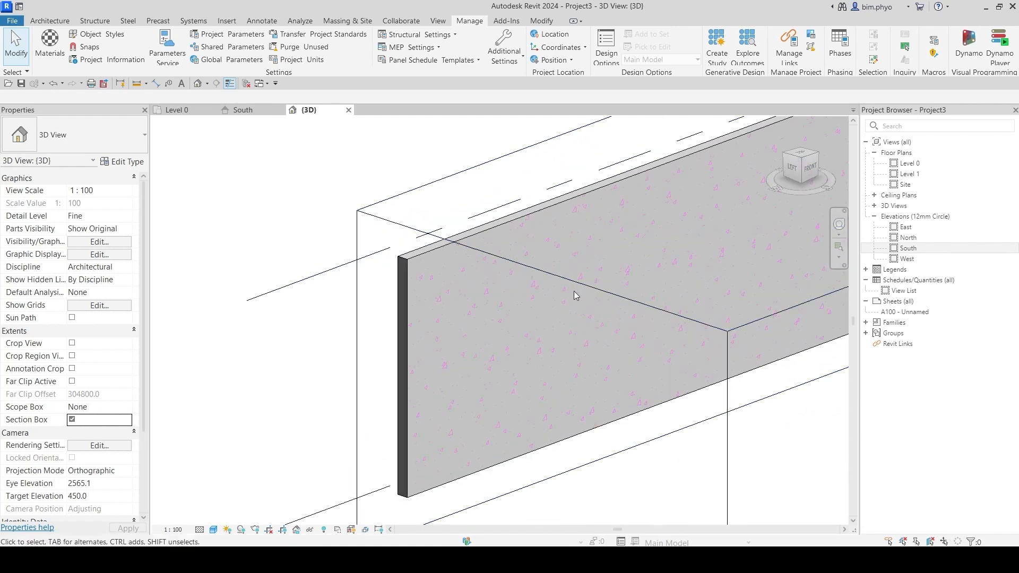
Lower the top face of the section box to cut horizontally through the wall.
click(555, 276)
scroll(554, 276, down, 3)
drag(635, 230, 640, 254)
shift+middle_drag(550, 345, 657, 314)
scroll(521, 263, up, 4)
shift+middle_drag(594, 254, 568, 391)
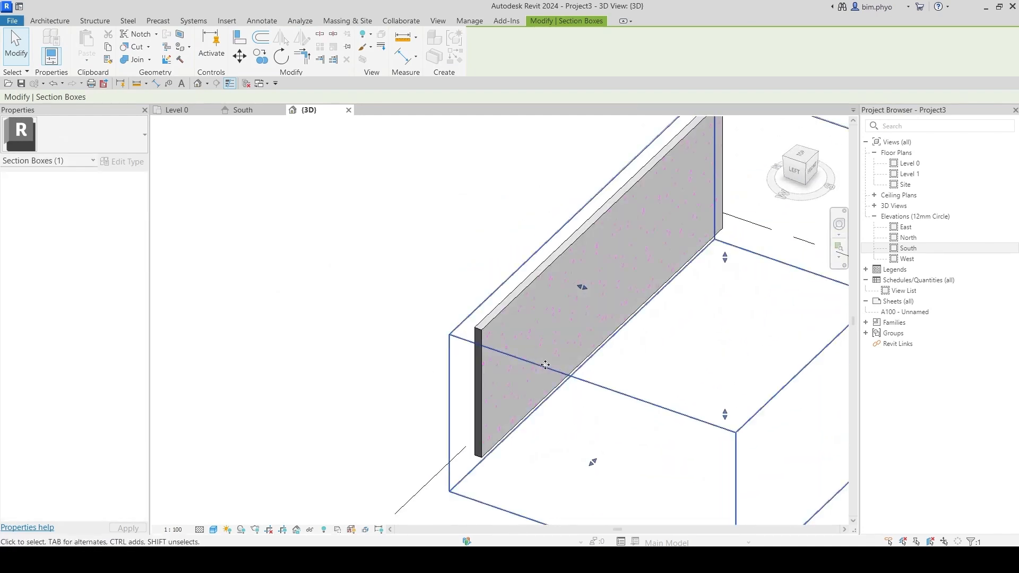
scroll(486, 335, up, 4)
click(517, 313)
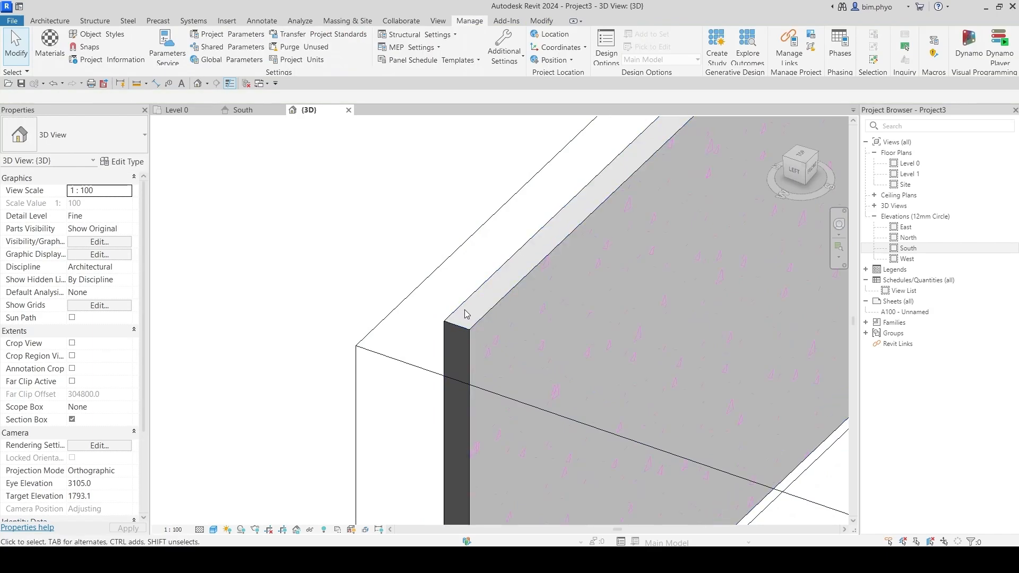
Set Concrete Pink's cut foreground pattern to the Concrete drafting pattern.
click(50, 47)
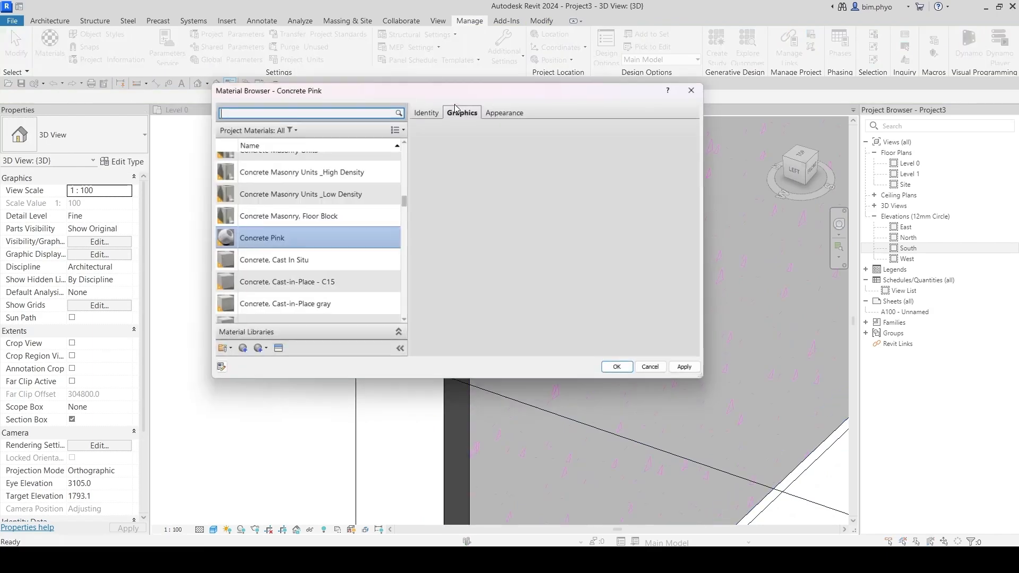
drag(493, 90, 349, 55)
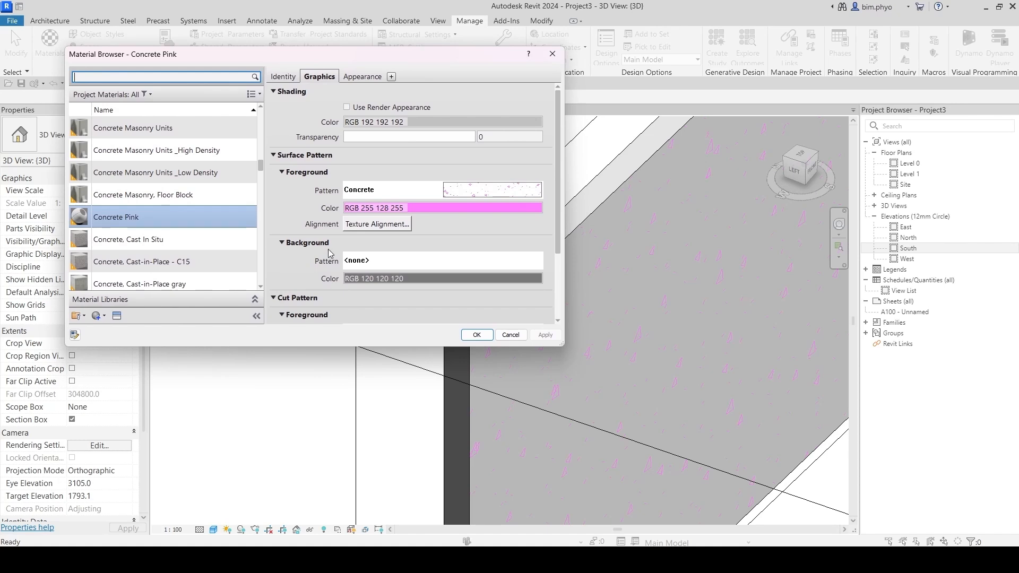
scroll(329, 254, down, 3)
click(274, 205)
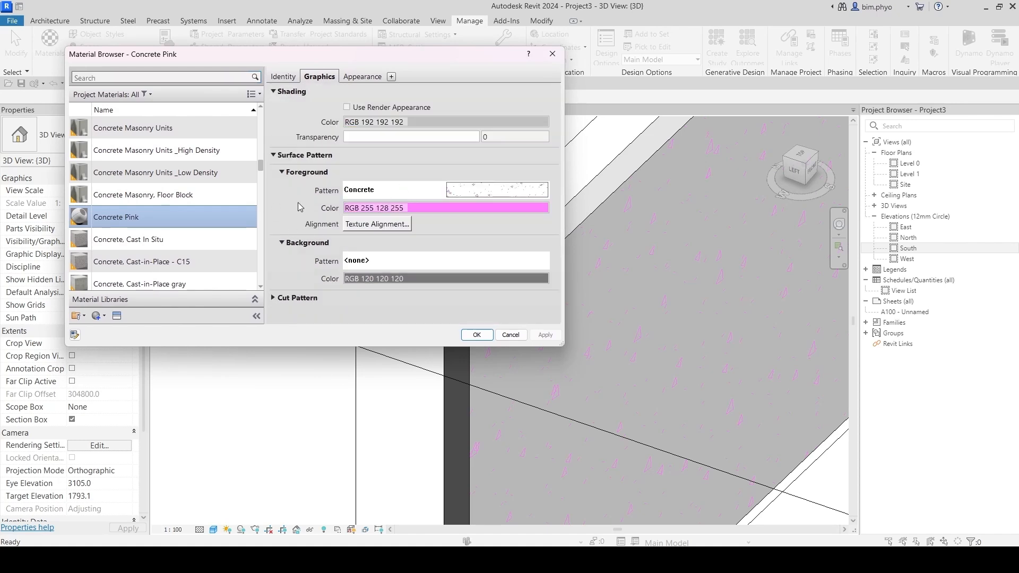
click(274, 298)
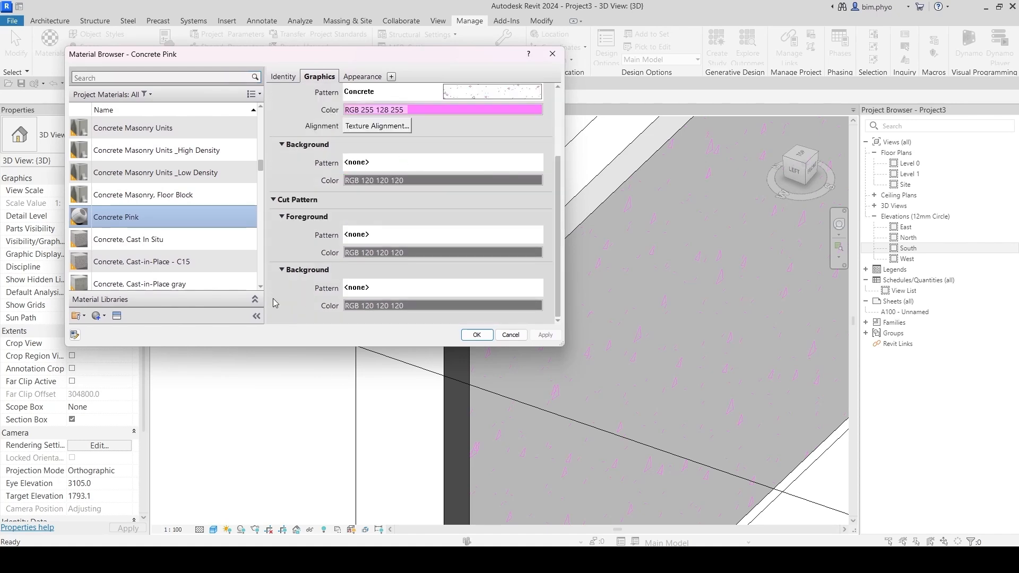
click(372, 235)
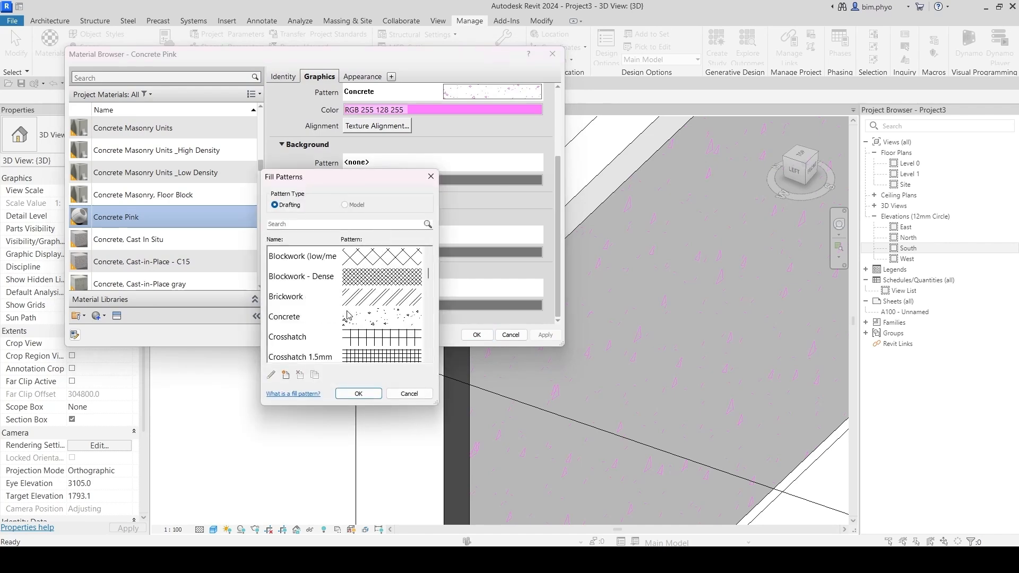
click(363, 303)
click(360, 317)
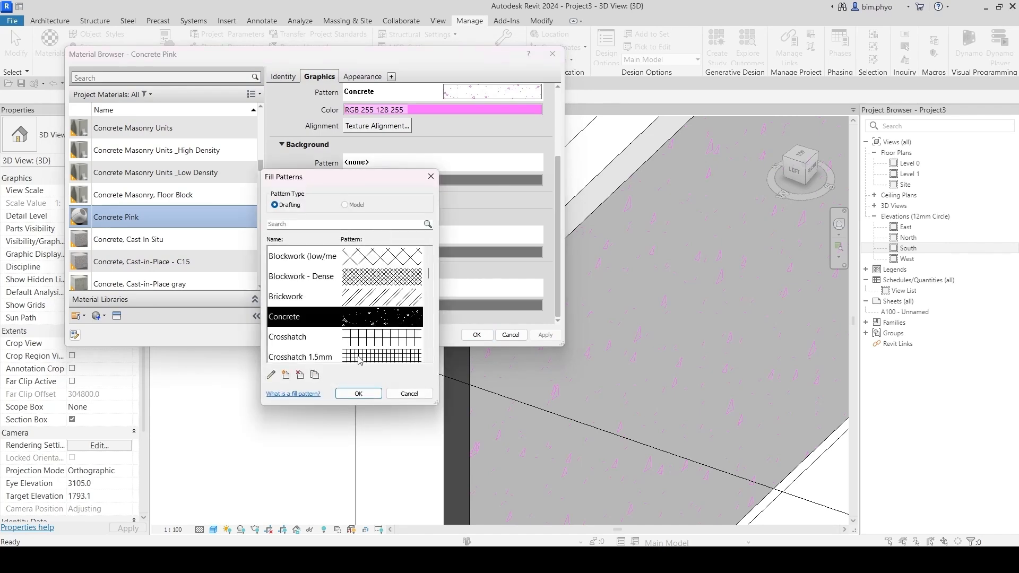
click(359, 393)
Set Concrete Pink's cut foreground pattern color to red and apply the material changes.
click(385, 254)
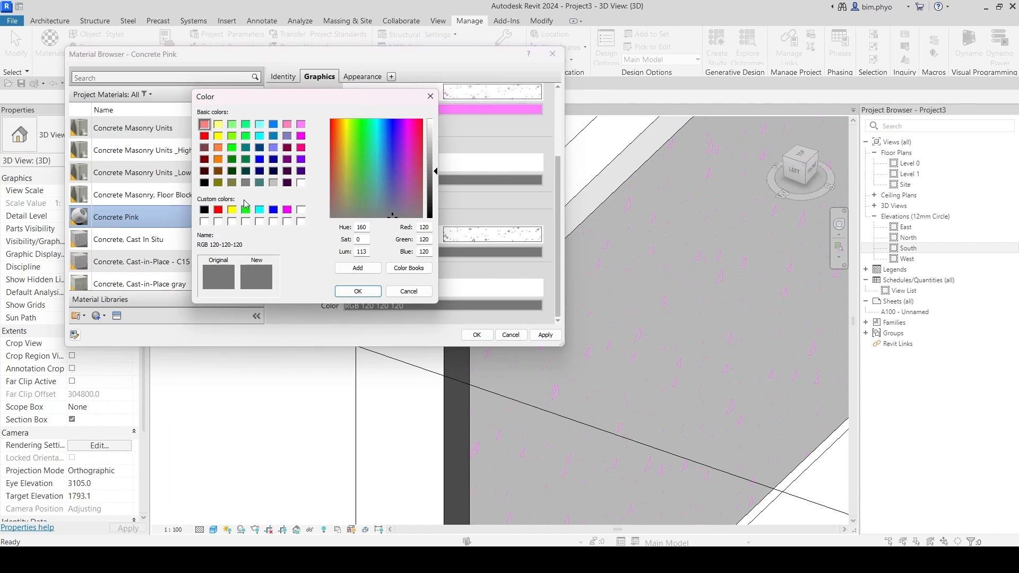
click(301, 147)
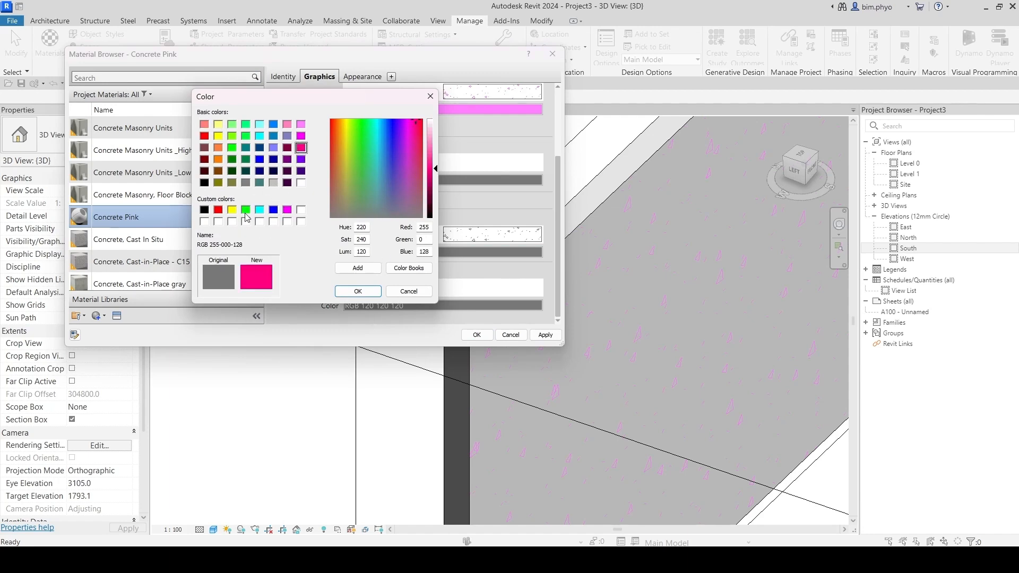
click(218, 210)
click(358, 291)
click(545, 335)
click(476, 335)
Pull the side face of the section box inward to cut vertically through the end of the wall.
scroll(451, 338, down, 2)
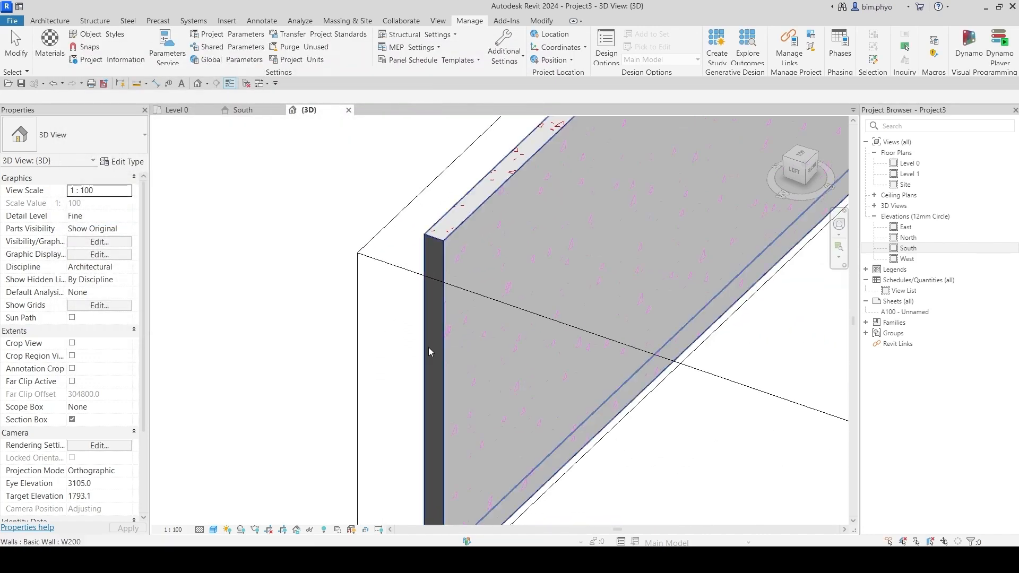
scroll(438, 339, down, 3)
shift+middle_drag(441, 374, 275, 338)
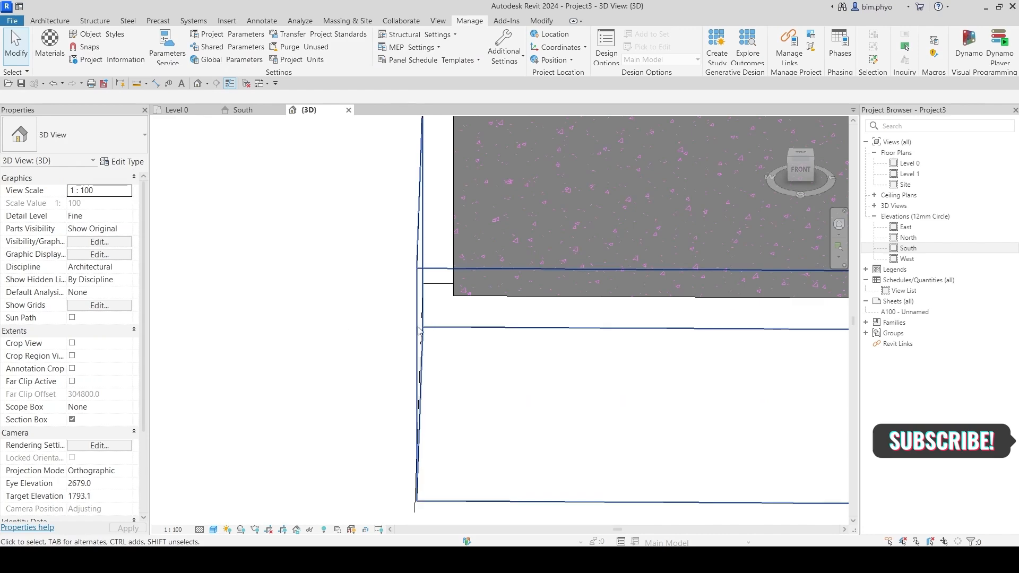
click(421, 333)
shift+middle_drag(416, 301, 513, 272)
scroll(514, 273, up, 4)
key(Escape)
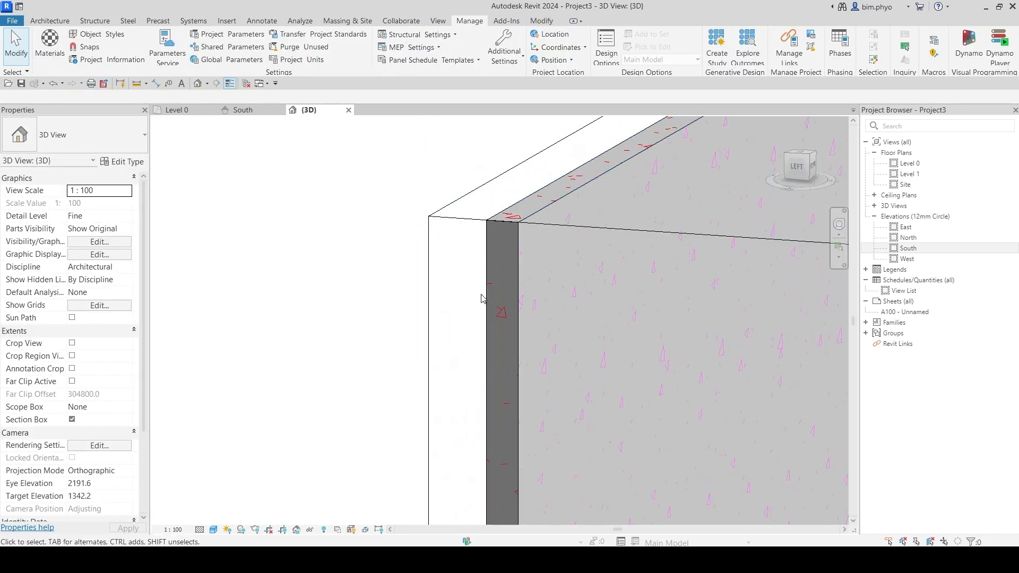
Review the wall's cut faces in the 3D view and compare them with Concrete Pink's graphics settings.
shift+middle_drag(531, 209, 537, 295)
scroll(537, 294, down, 4)
click(557, 284)
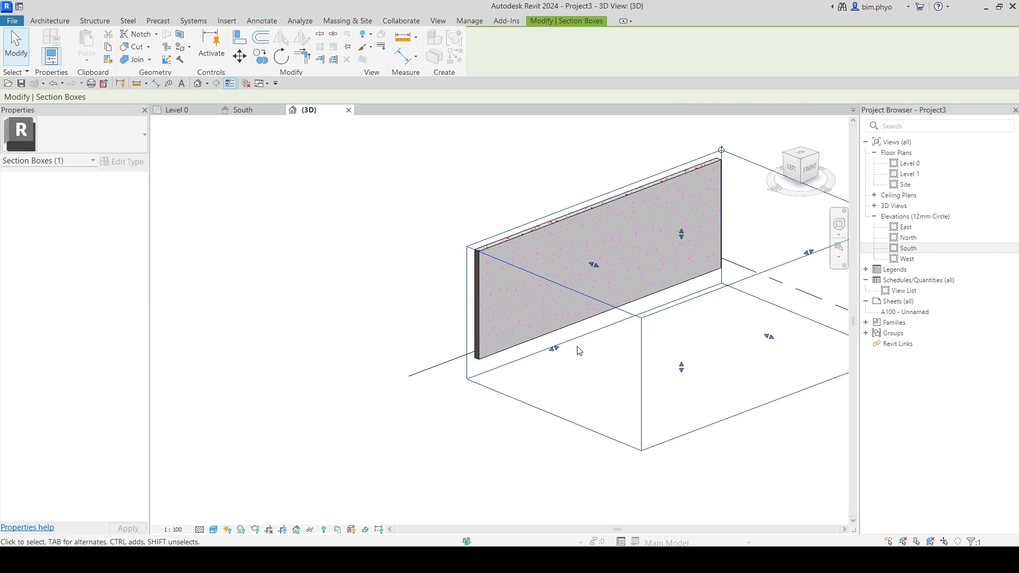
click(245, 140)
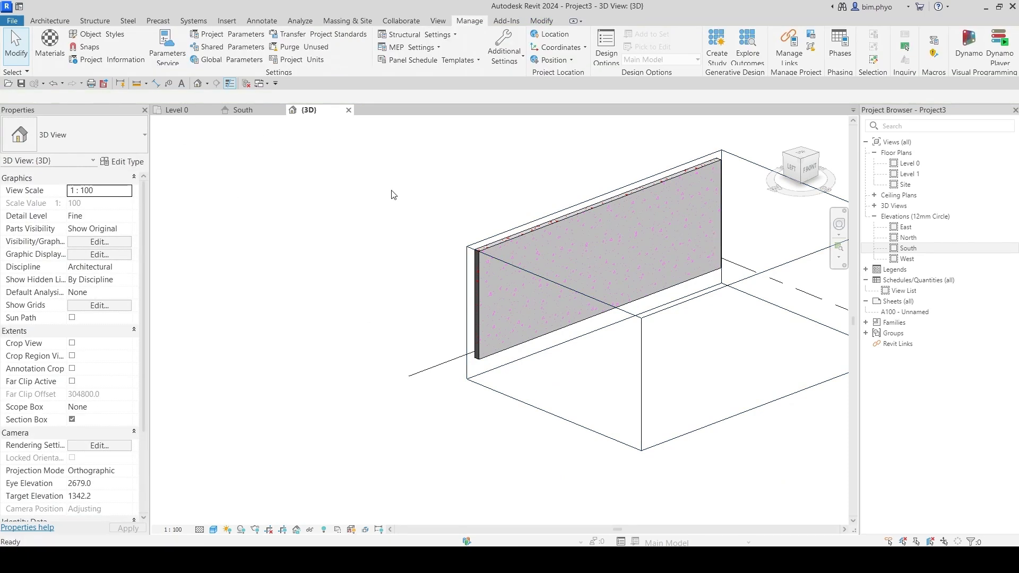
click(50, 46)
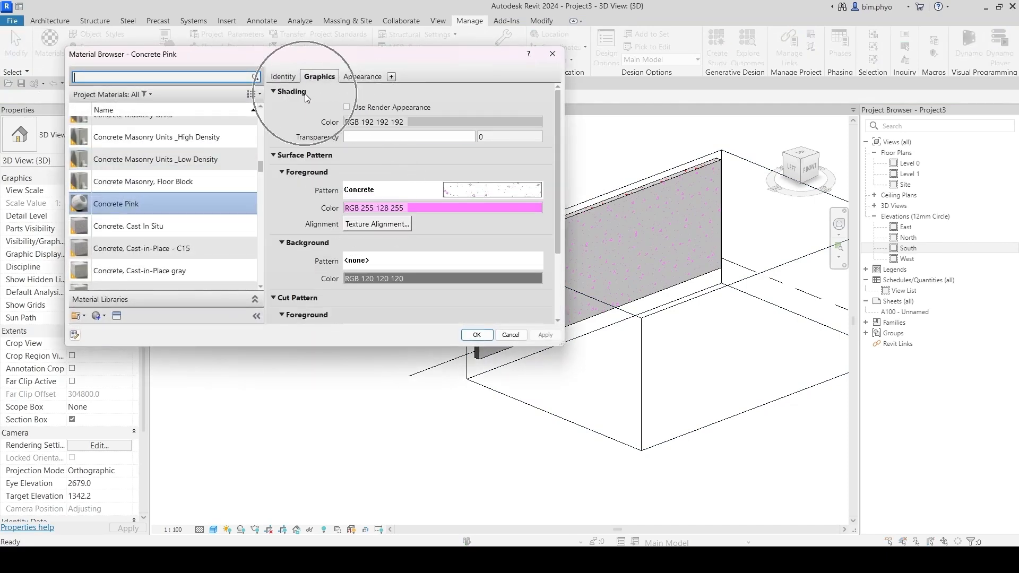
click(552, 57)
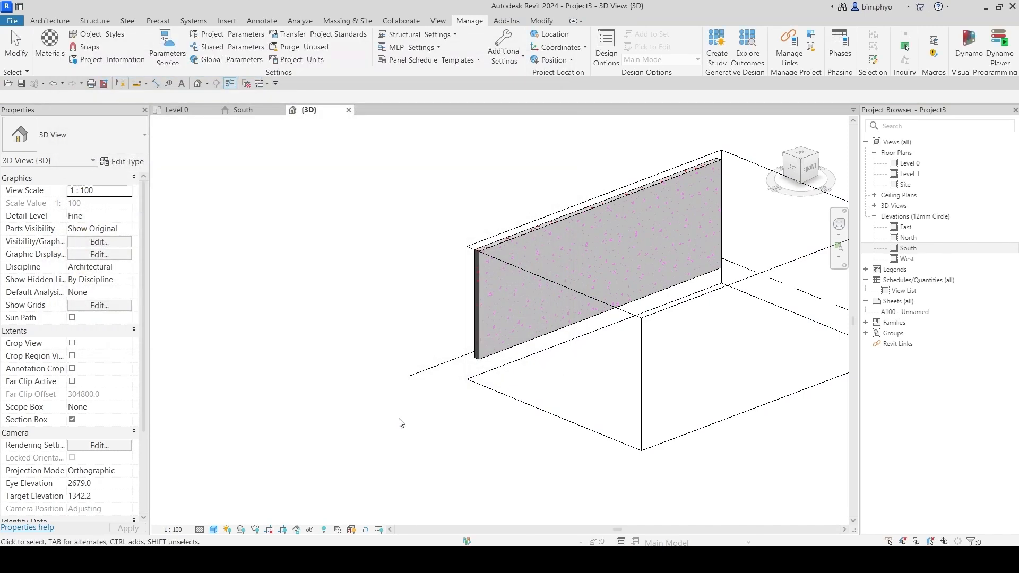
Display the 3D view in the Realistic visual style and inspect the wall's corner up close.
click(213, 530)
click(233, 480)
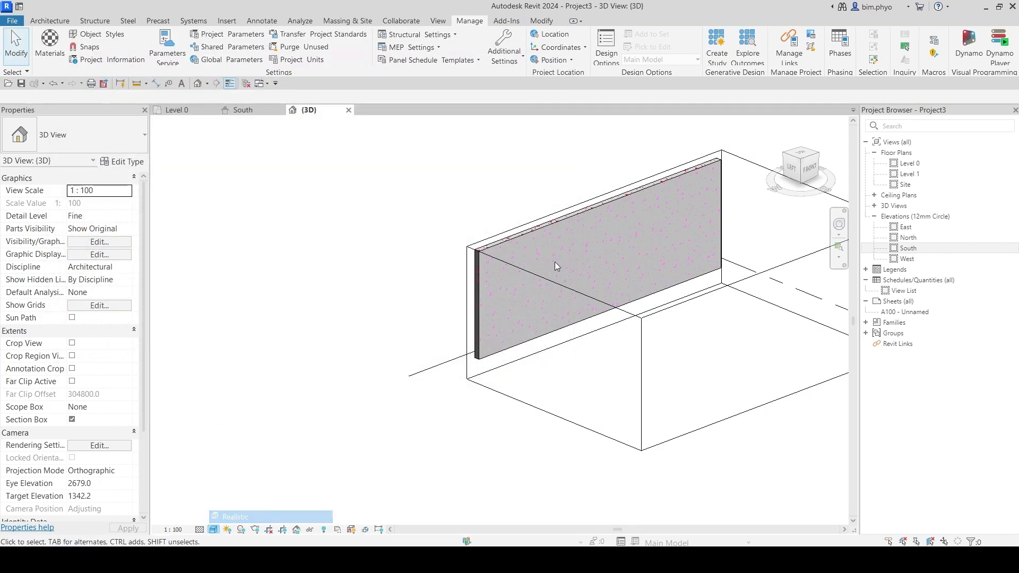
scroll(489, 241, up, 5)
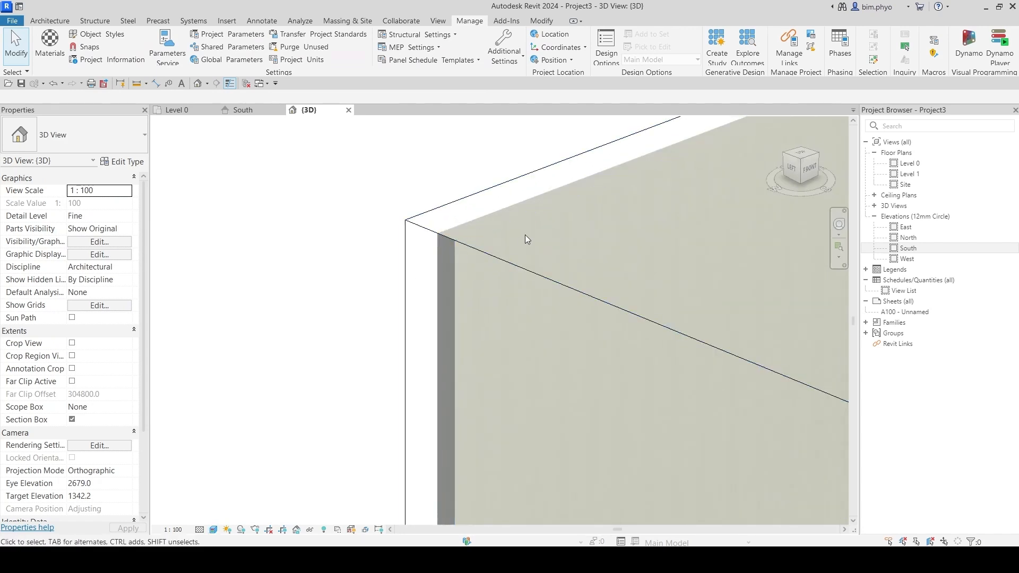
Review the appearance color and image assigned to Concrete Pink.
click(50, 47)
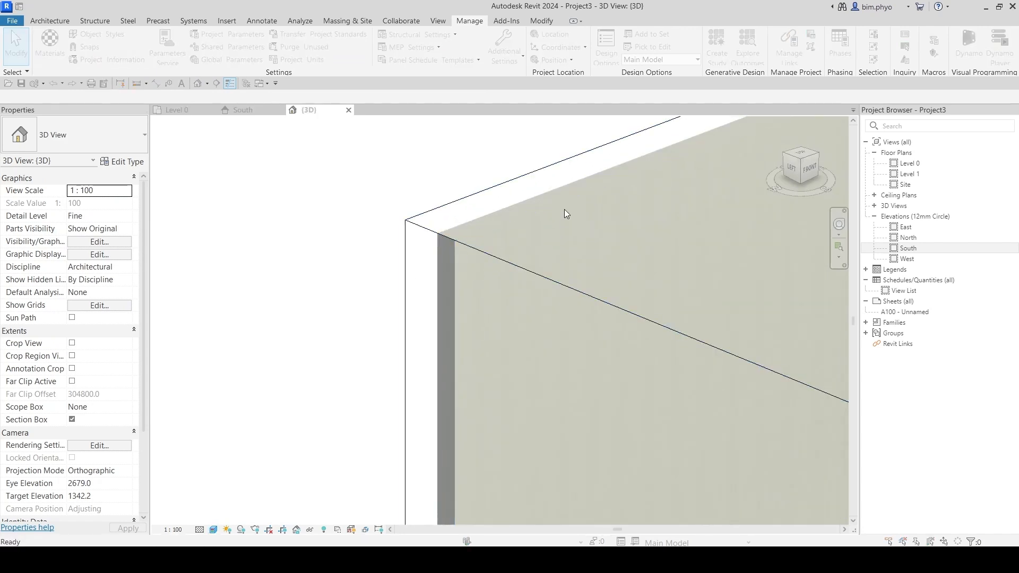
click(366, 78)
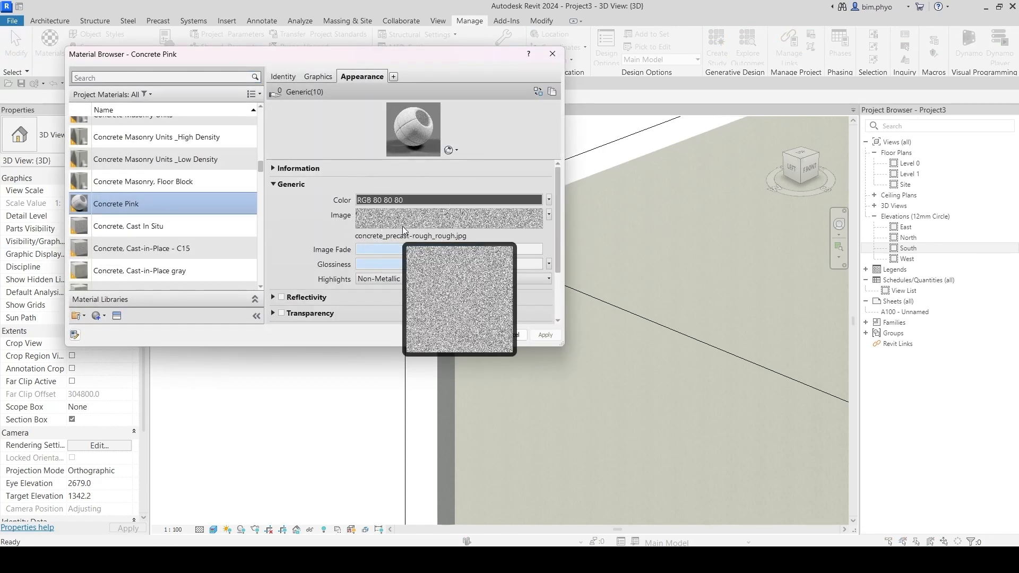
mouse_move(409, 228)
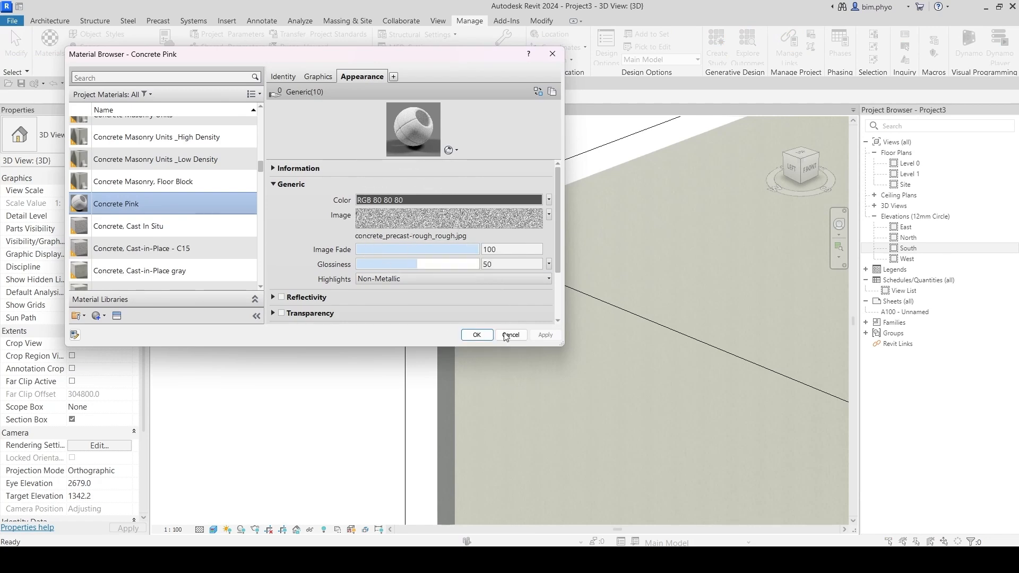
click(466, 336)
Display the 3D view in the Consistent Colors visual style and look over the wall.
click(213, 530)
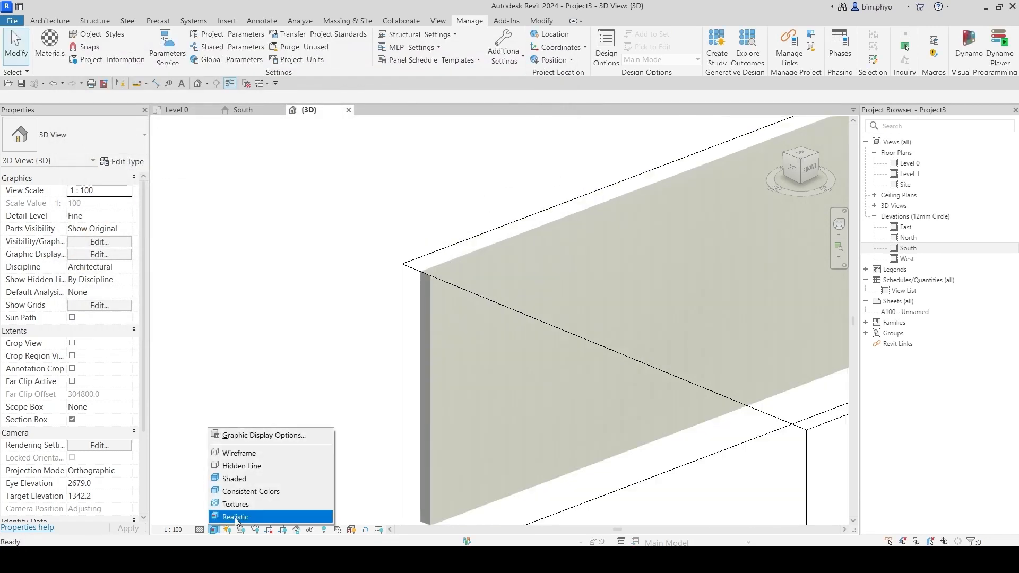
click(254, 489)
middle_drag(523, 322, 393, 281)
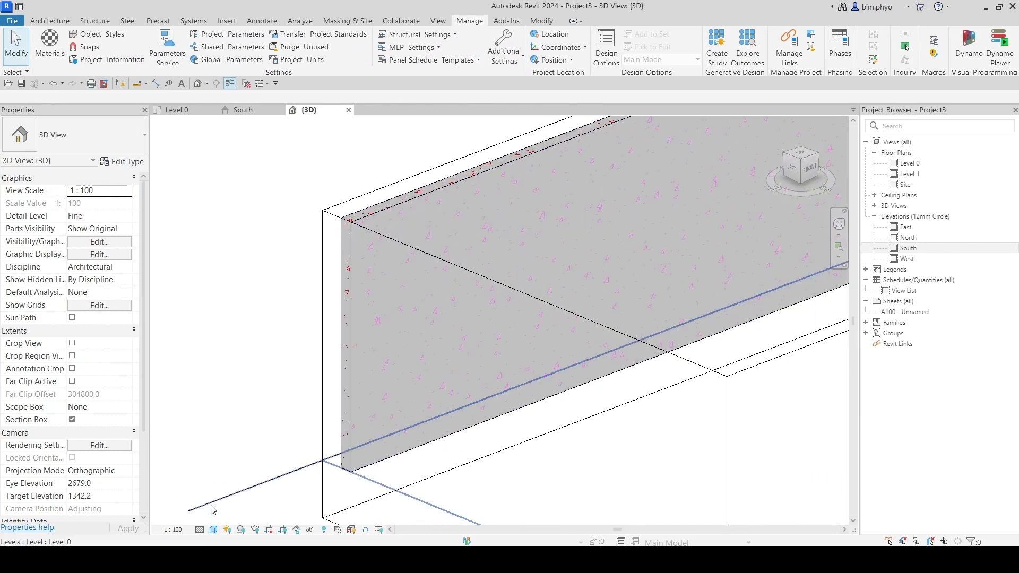
Display the 3D view in the Textures visual style and inspect the wall's texture up close.
click(213, 529)
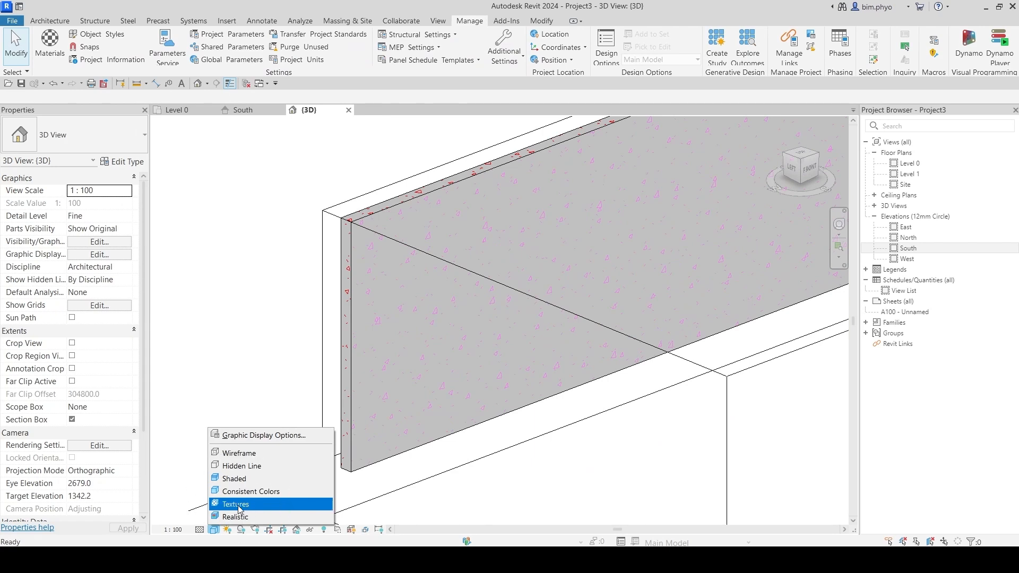
click(238, 505)
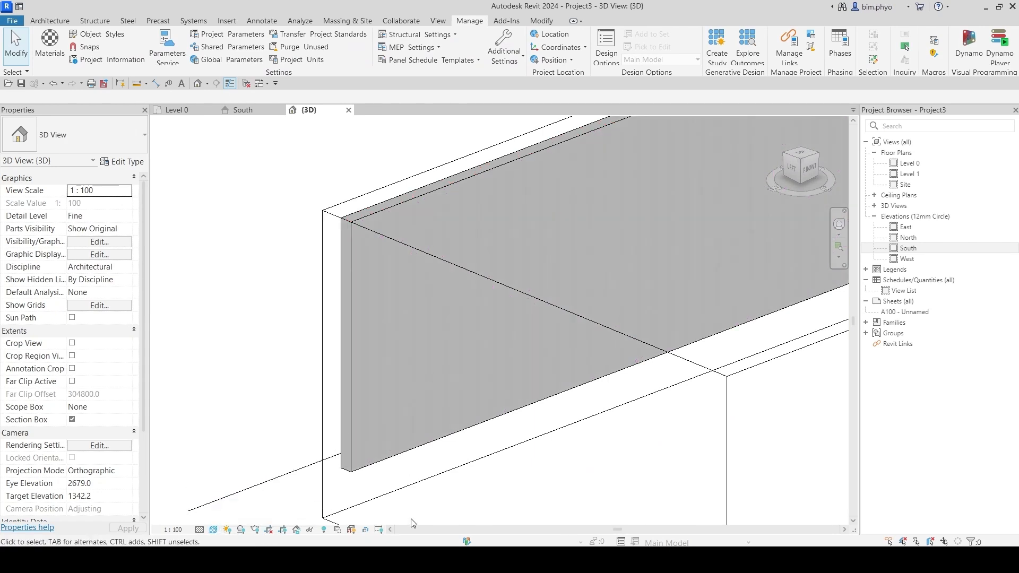
scroll(384, 217, up, 10)
scroll(361, 274, down, 5)
scroll(422, 302, up, 2)
scroll(412, 295, down, 4)
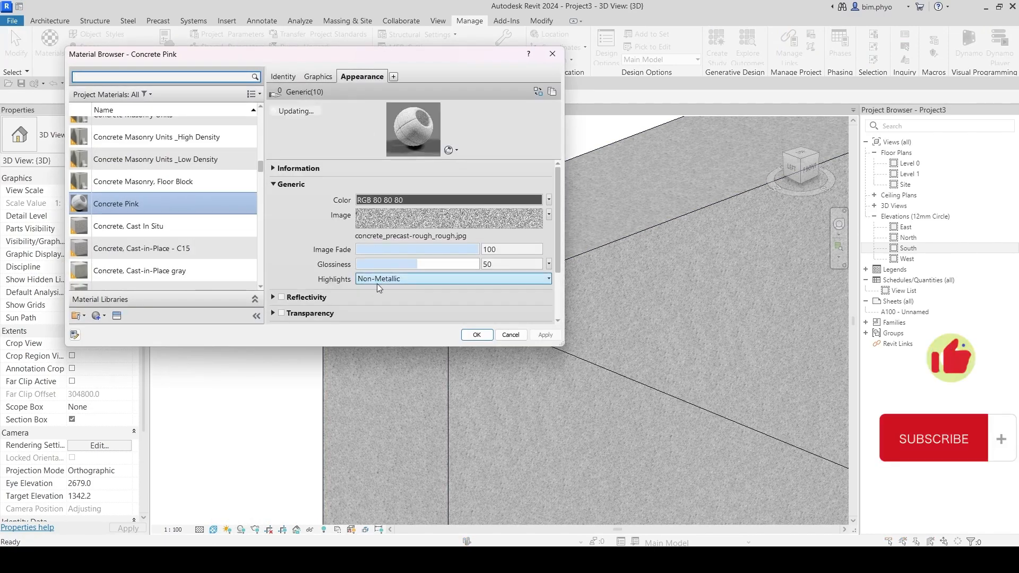
Set Concrete Pink's generic appearance color to pink, RGB 255 128 255.
click(401, 202)
click(301, 125)
click(363, 294)
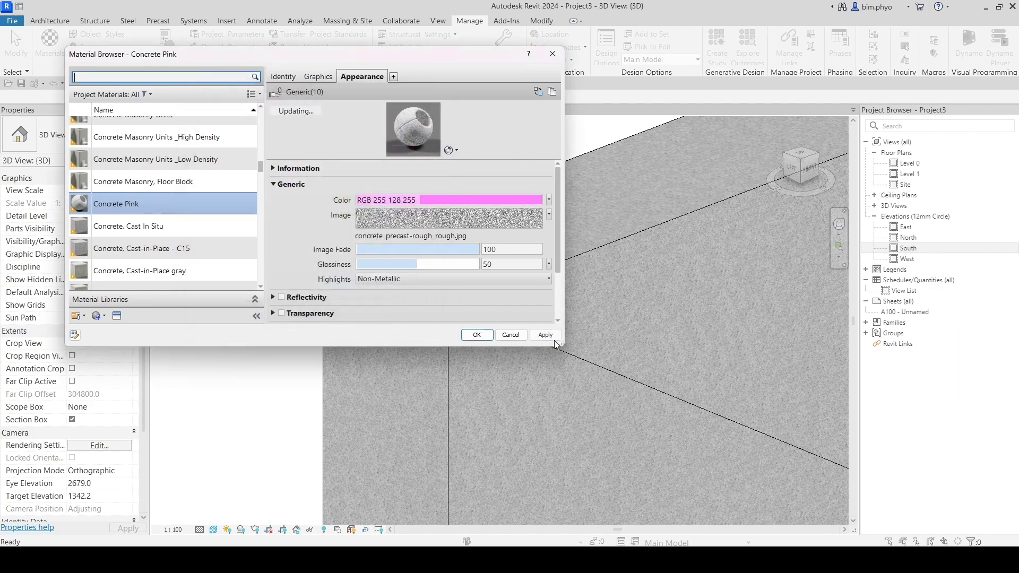
click(477, 335)
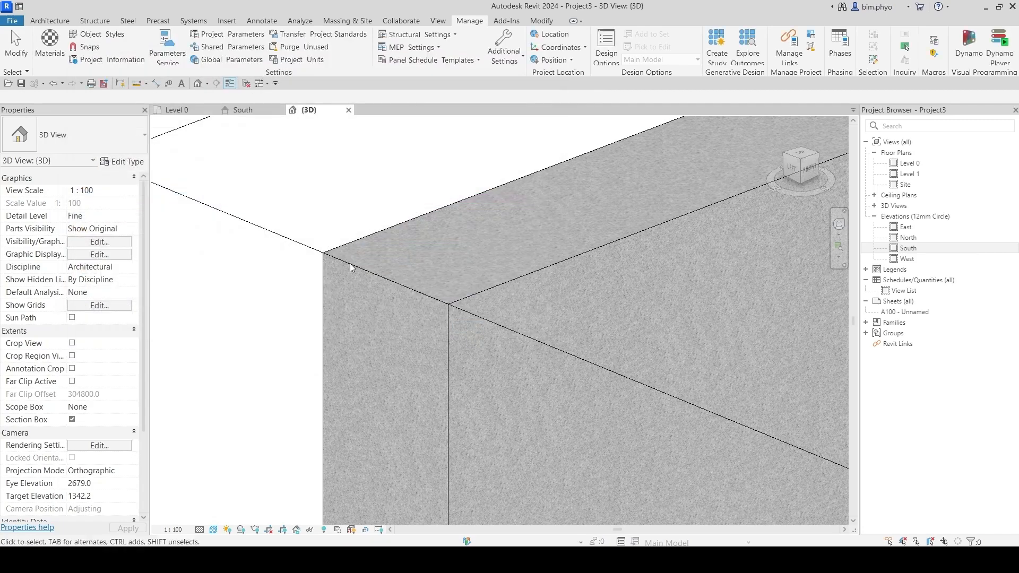
Examine the wall's textured surface after the appearance color change, up close and from several angles.
scroll(330, 266, up, 2)
scroll(446, 243, down, 7)
middle_drag(631, 310, 479, 247)
scroll(479, 247, down, 2)
middle_drag(468, 343, 338, 319)
shift+middle_drag(422, 355, 466, 377)
scroll(329, 336, up, 3)
scroll(329, 336, up, 2)
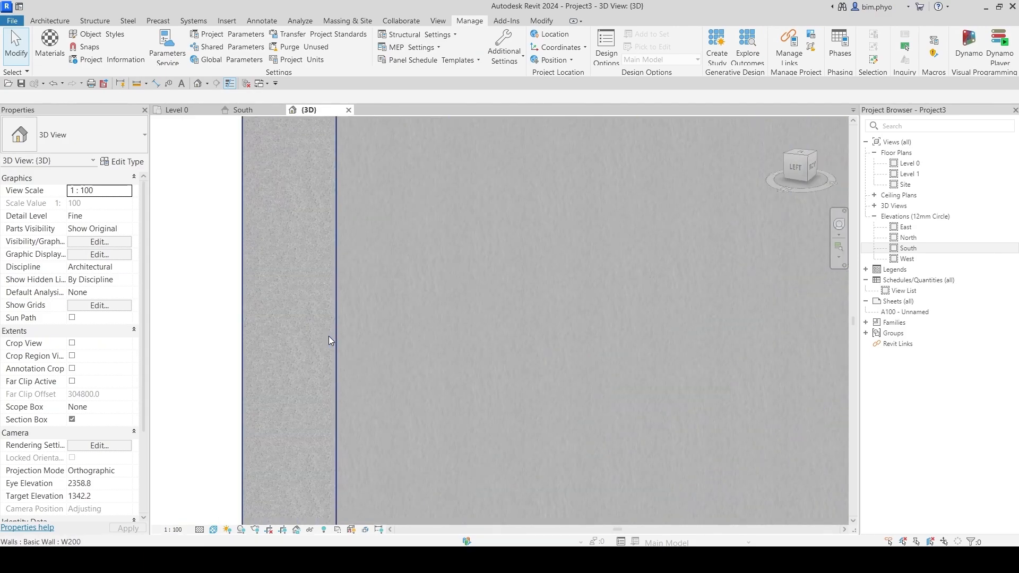
scroll(276, 299, up, 3)
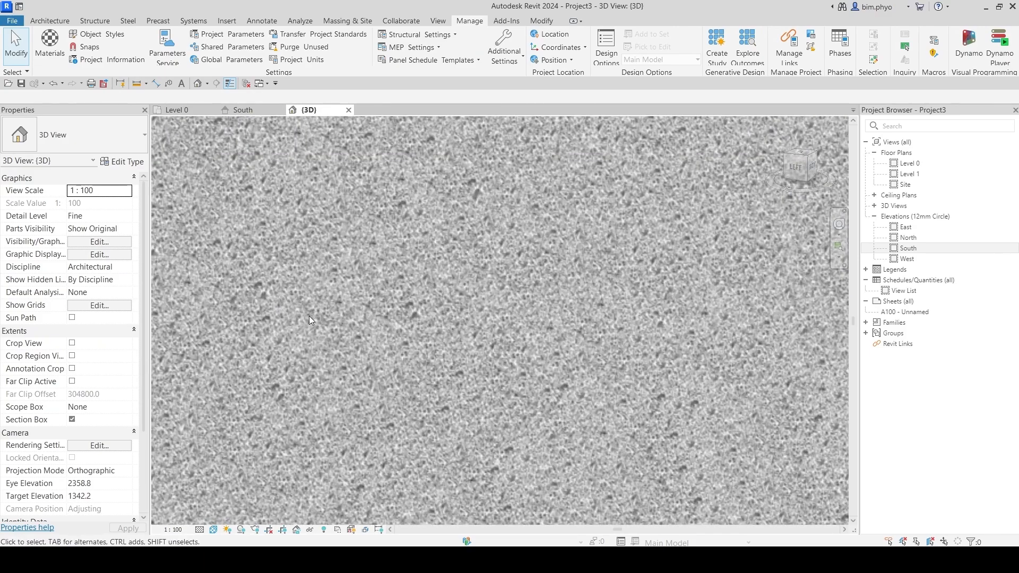
scroll(288, 314, down, 4)
Set the 3D view to the Shaded visual style and look over the wall's surface and cut patterns.
click(215, 529)
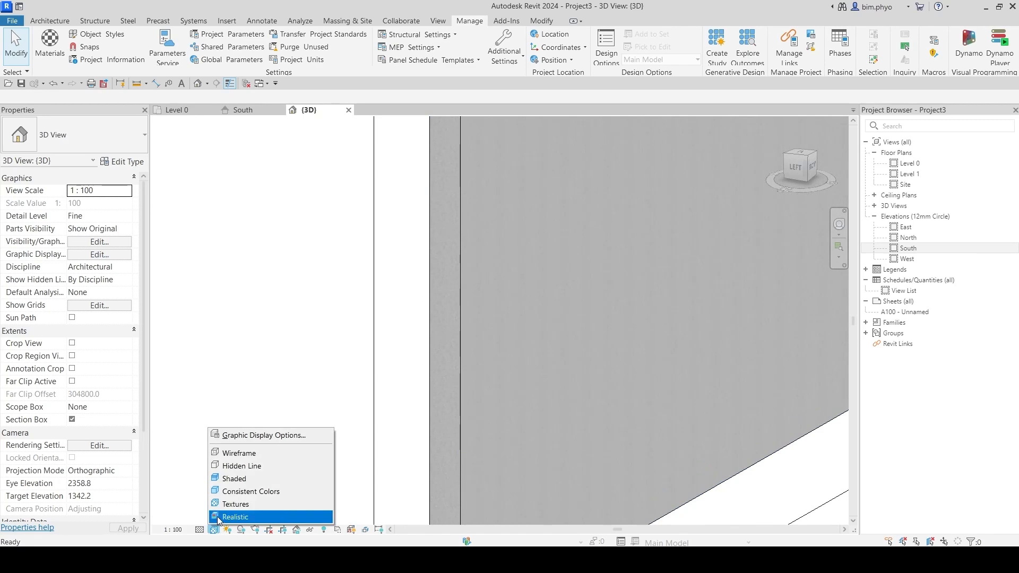
click(249, 490)
scroll(504, 370, down, 2)
scroll(505, 370, up, 1)
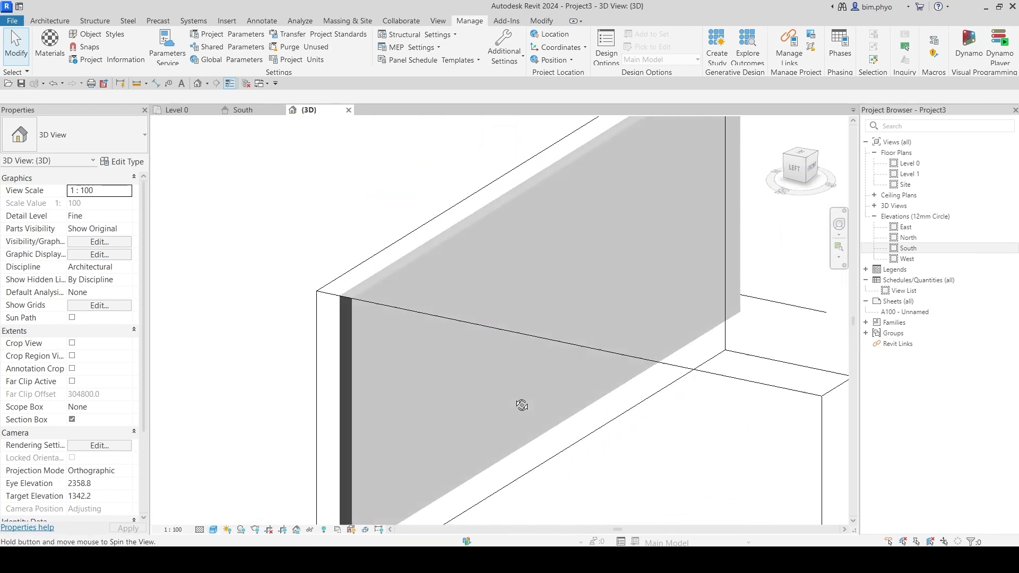
scroll(372, 317, up, 1)
scroll(295, 237, up, 1)
click(215, 529)
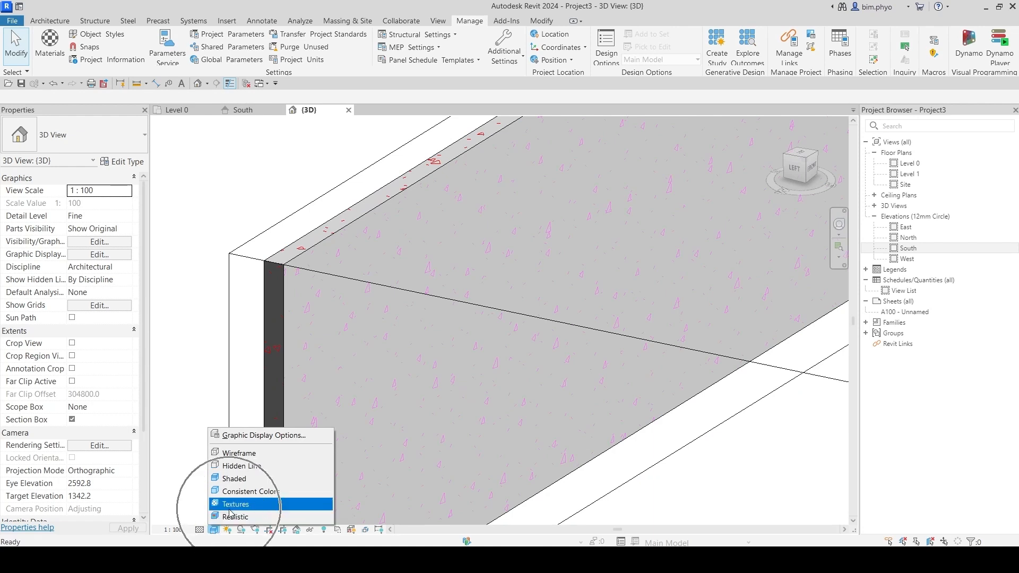
scroll(458, 297, down, 5)
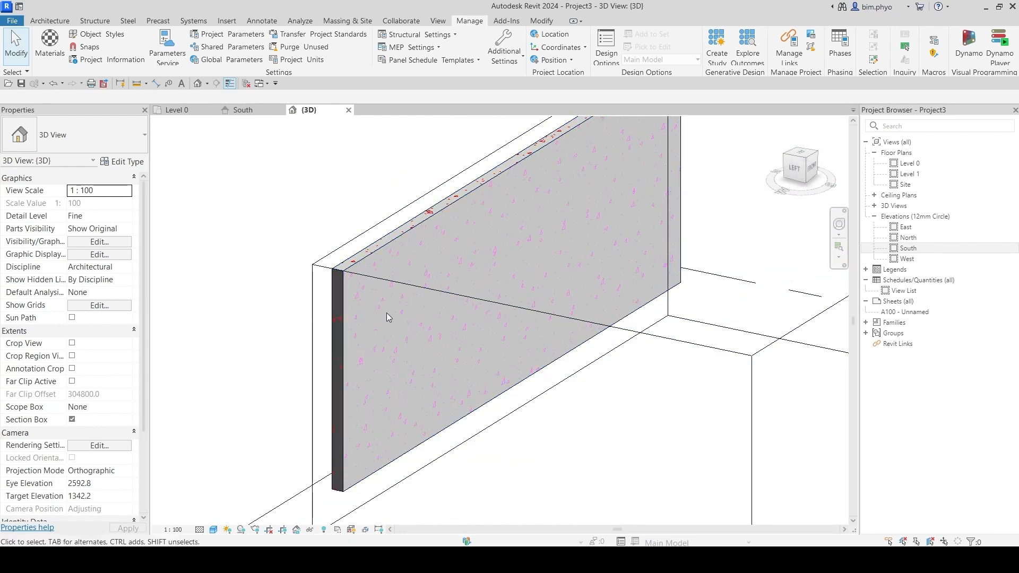
Set Concrete Pink's surface background pattern to the Aluminum drafting pattern.
click(54, 37)
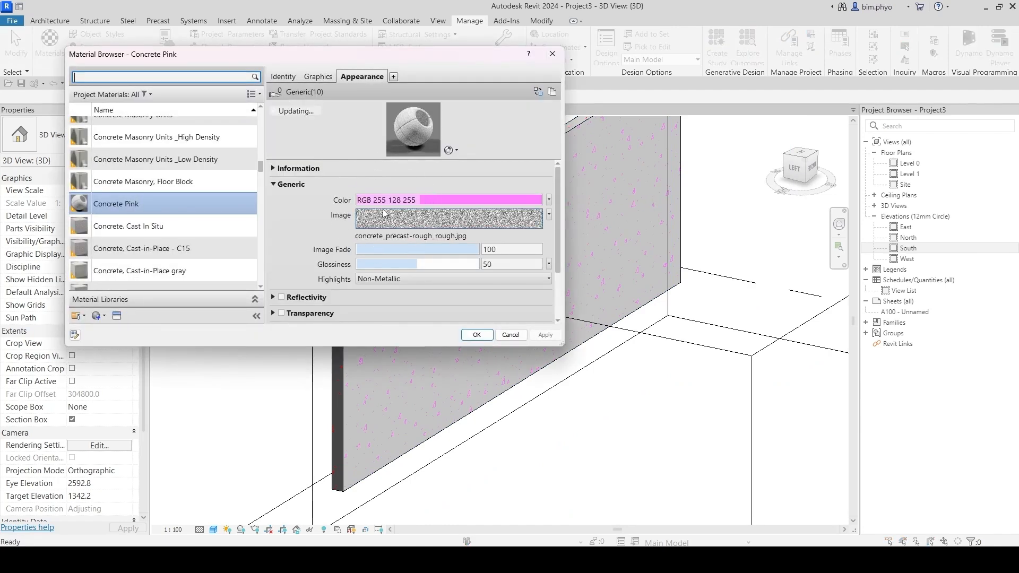
click(318, 78)
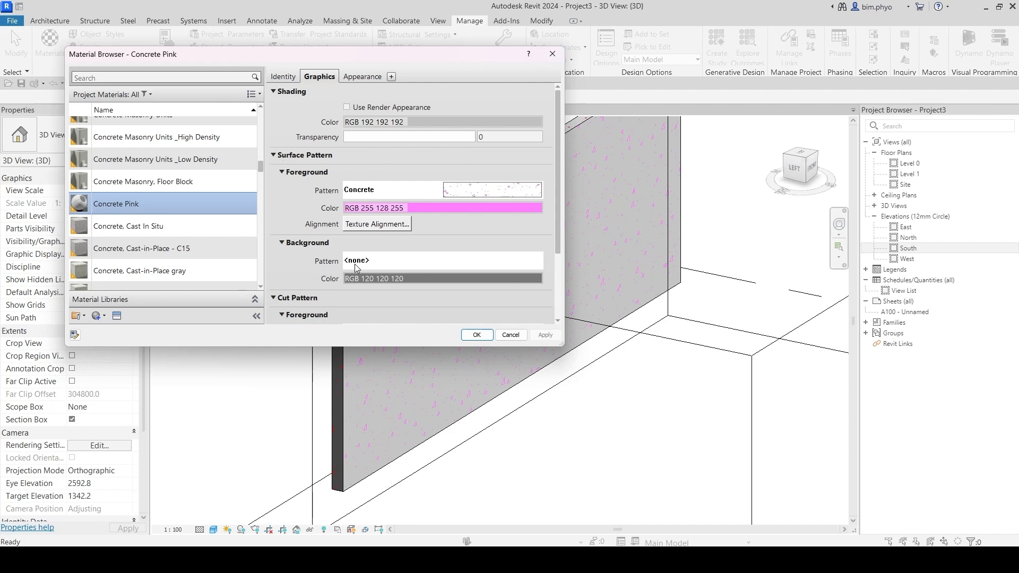
scroll(359, 267, down, 3)
scroll(397, 228, up, 3)
click(371, 261)
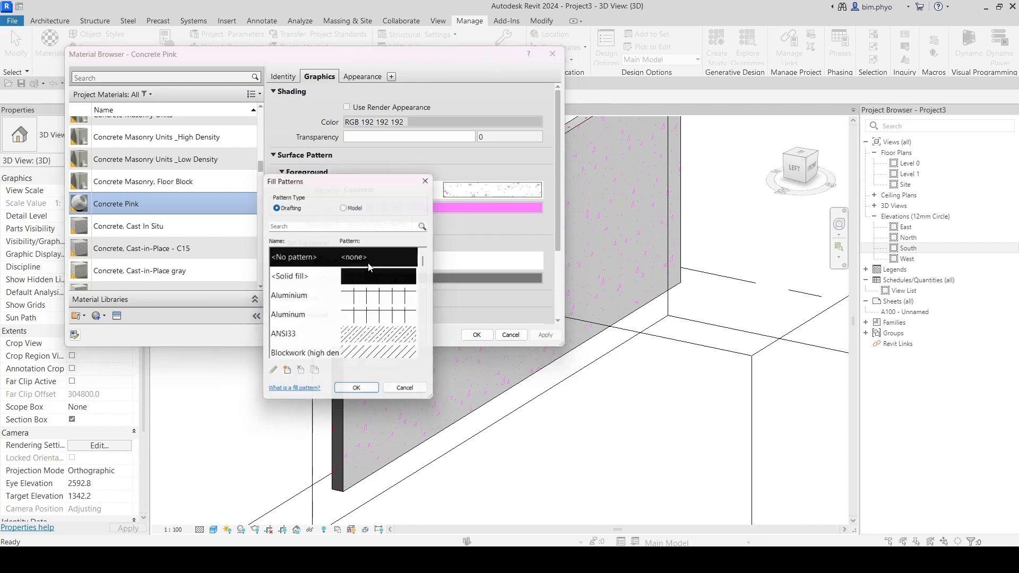
click(377, 324)
click(359, 393)
Set Concrete Pink's surface background pattern color to red, RGB 255 0 0, and apply it.
click(442, 277)
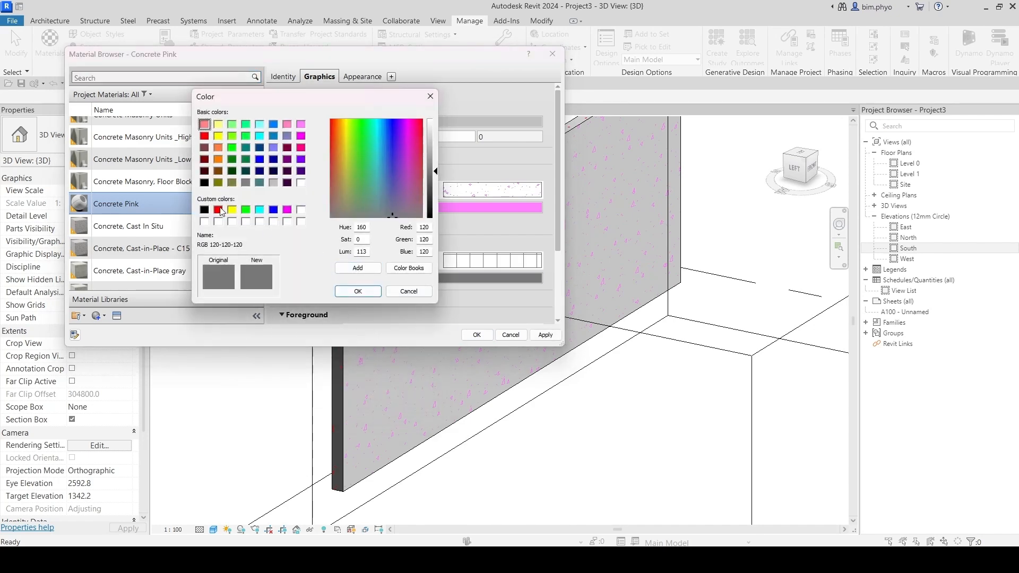
click(218, 210)
click(358, 292)
click(547, 335)
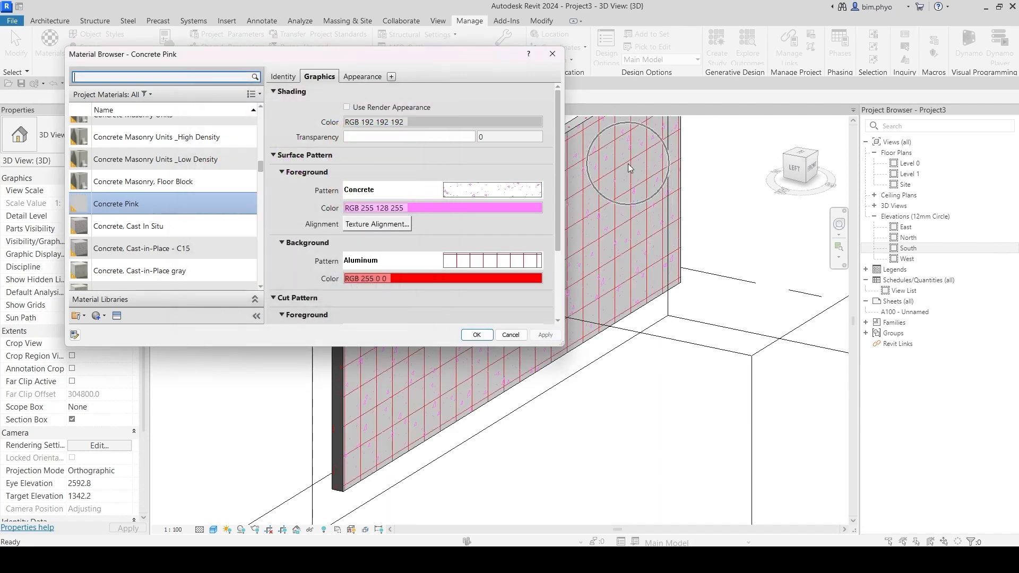
Set Concrete Pink's surface background to no pattern, apply it and close the material settings.
click(406, 271)
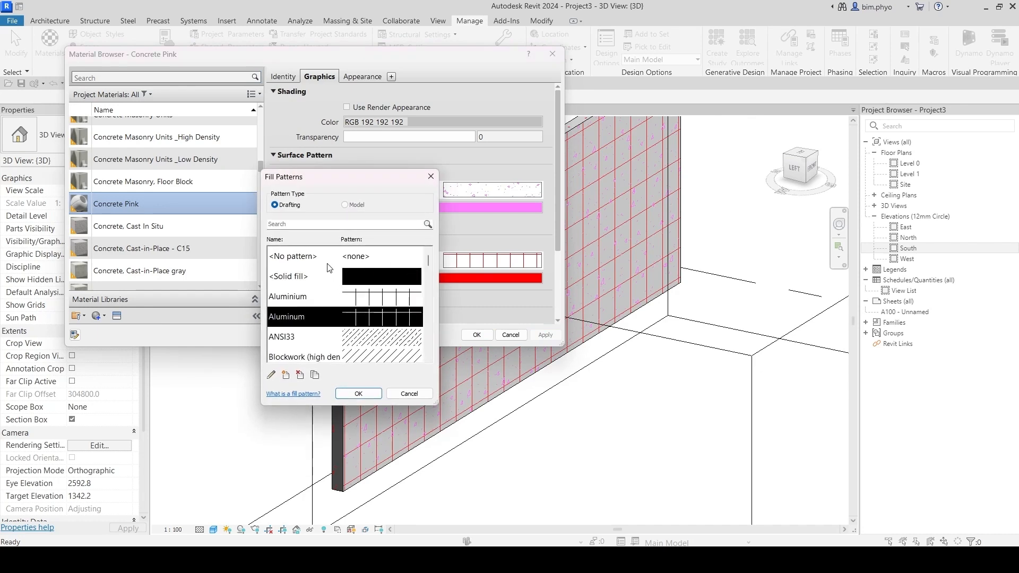
click(297, 256)
click(359, 394)
click(546, 336)
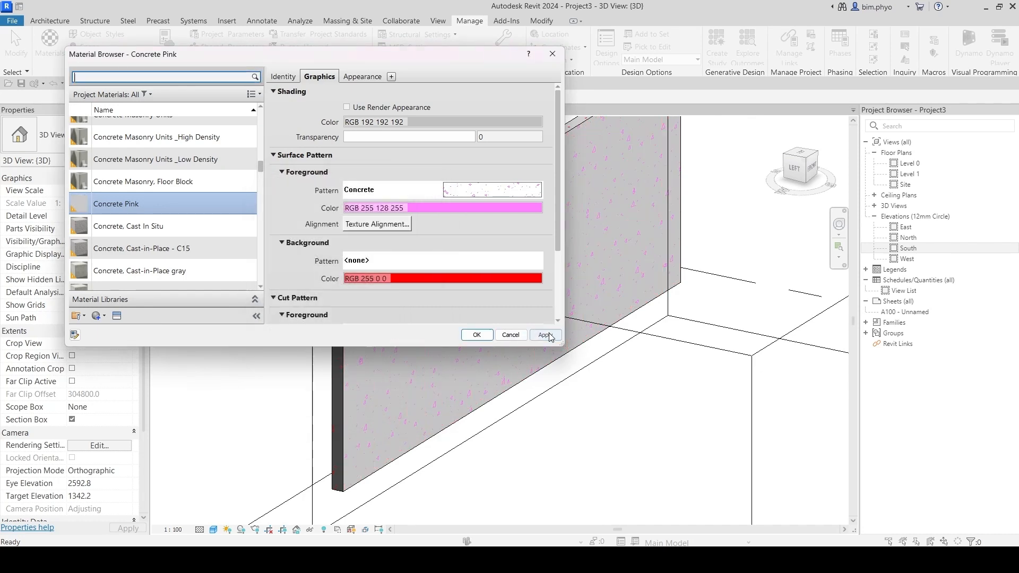
click(476, 335)
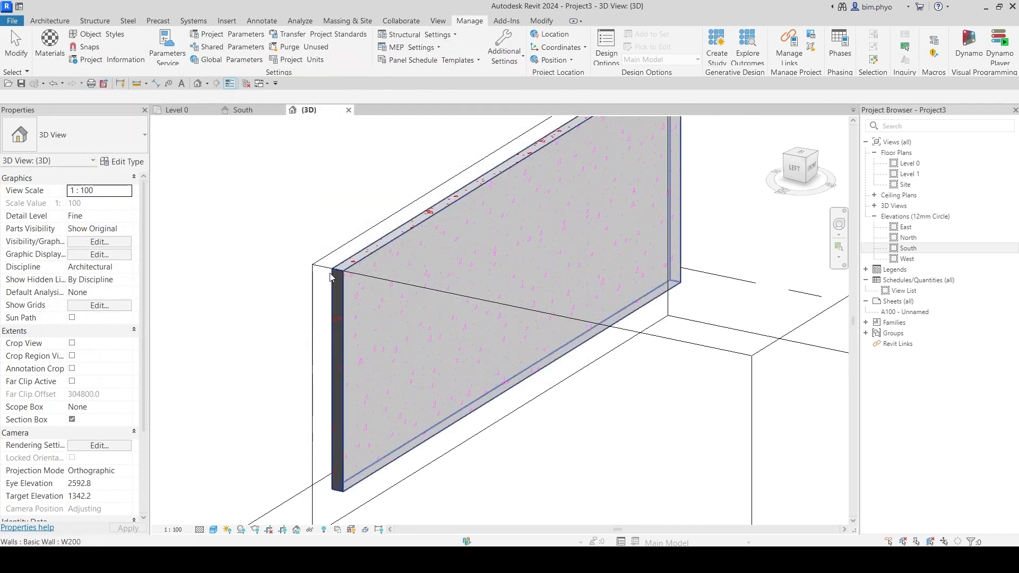
Draw a building section across the W200 wall in the Level 0 floor plan and go to its view.
scroll(345, 268, up, 5)
click(178, 110)
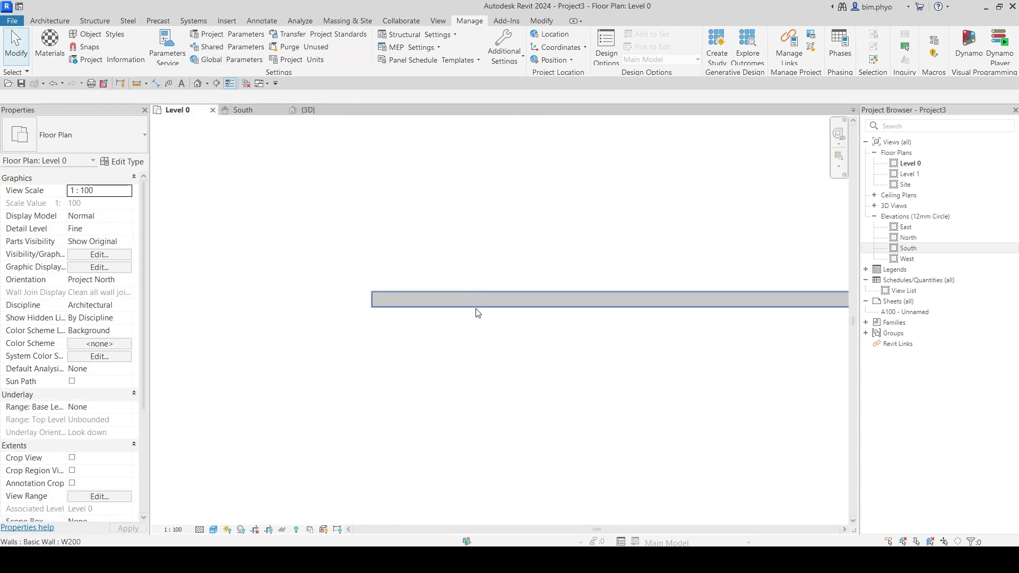
click(216, 83)
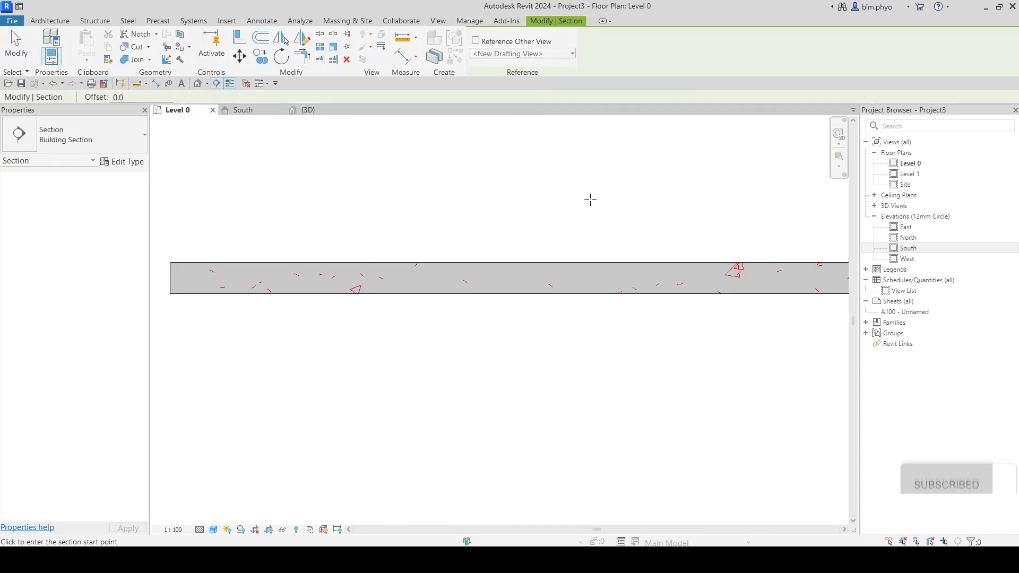
click(544, 180)
click(544, 383)
key(Escape)
key(Escape)
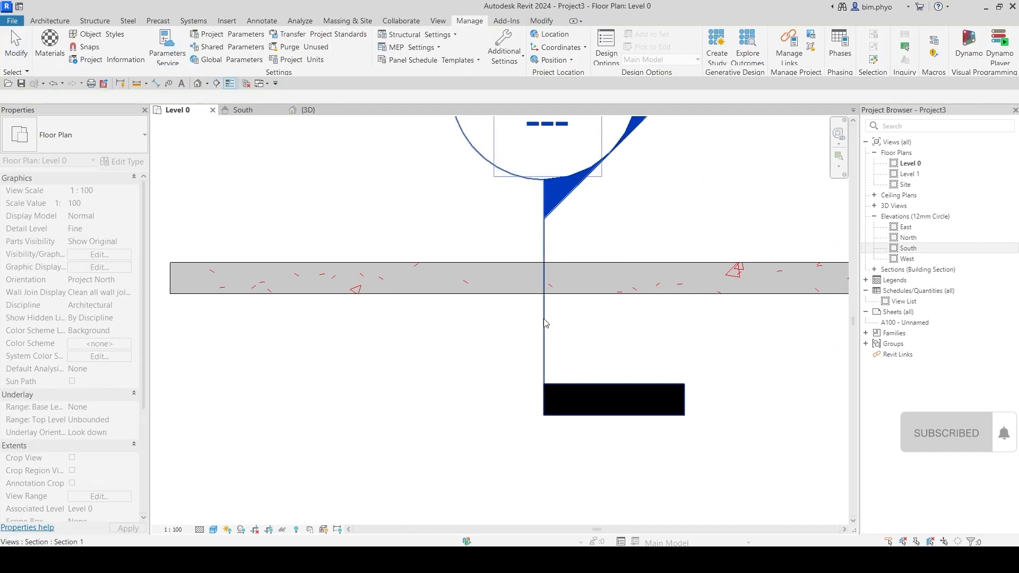
click(544, 228)
right_click(544, 215)
click(584, 283)
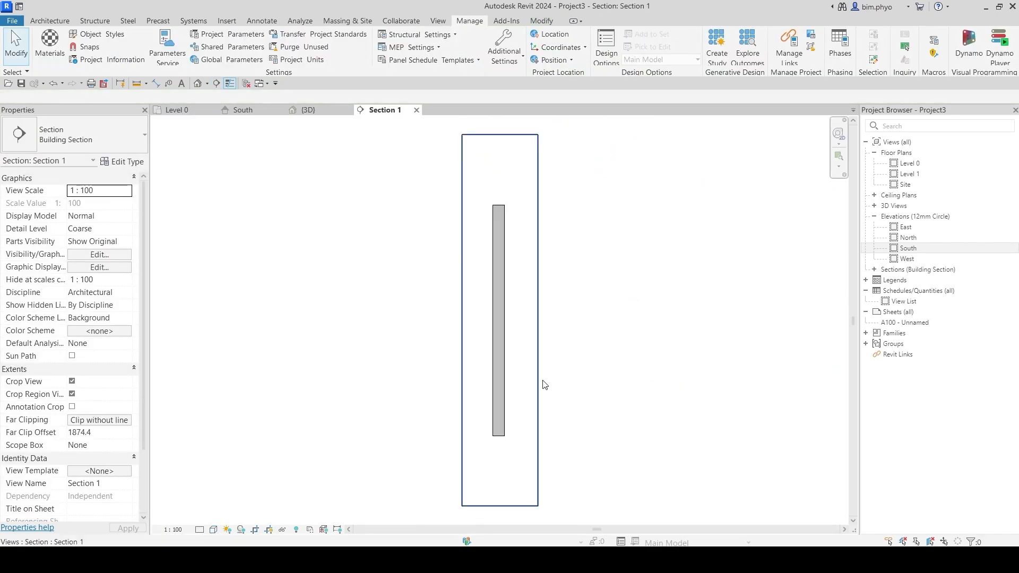
Set the section view to the Shaded visual style and Medium detail level.
click(213, 530)
click(239, 479)
click(199, 530)
click(220, 506)
middle_drag(625, 366, 580, 307)
scroll(579, 307, down, 3)
scroll(500, 219, up, 5)
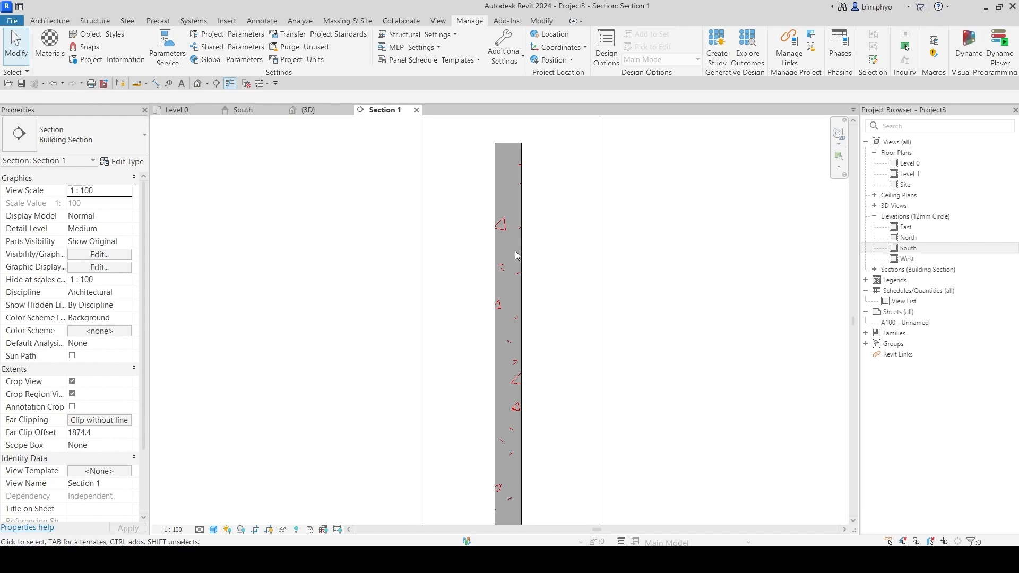
scroll(531, 298, down, 2)
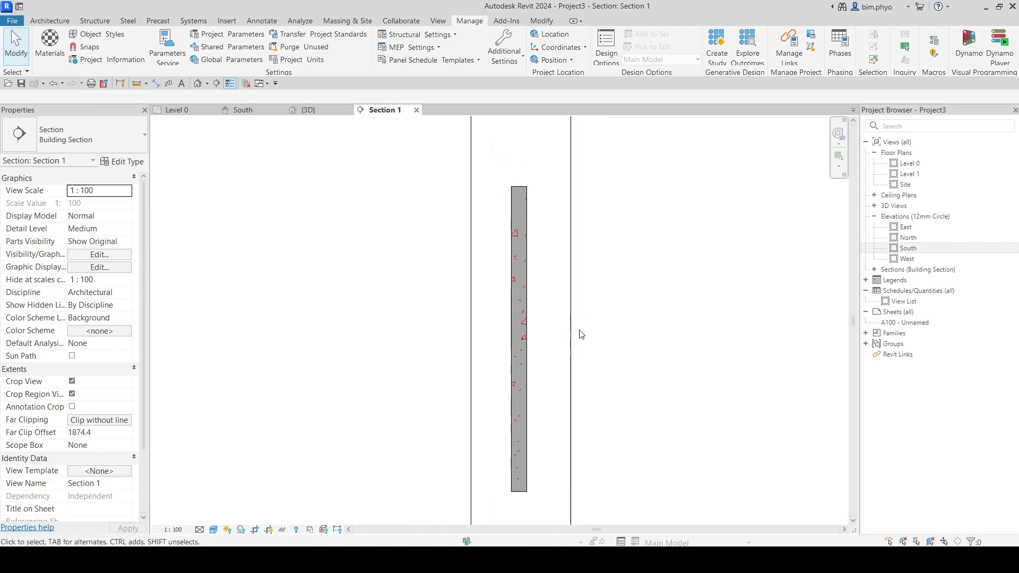
Check the Walls category's cut pattern overrides in the section's Visibility/Graphic Overrides, leaving them as they are.
key(v)
key(v)
click(383, 324)
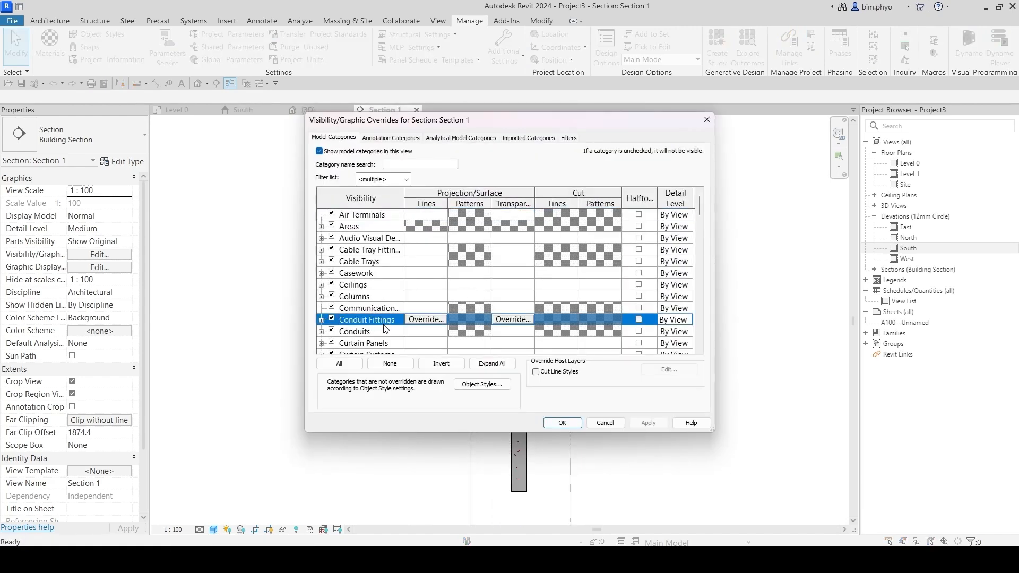
key(w)
scroll(441, 313, down, 1)
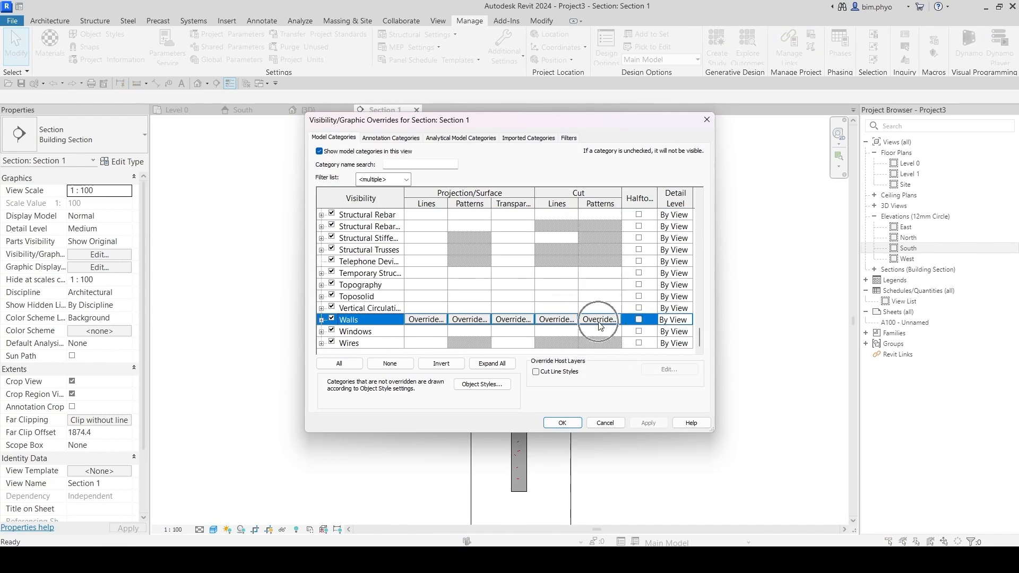
drag(584, 124, 361, 164)
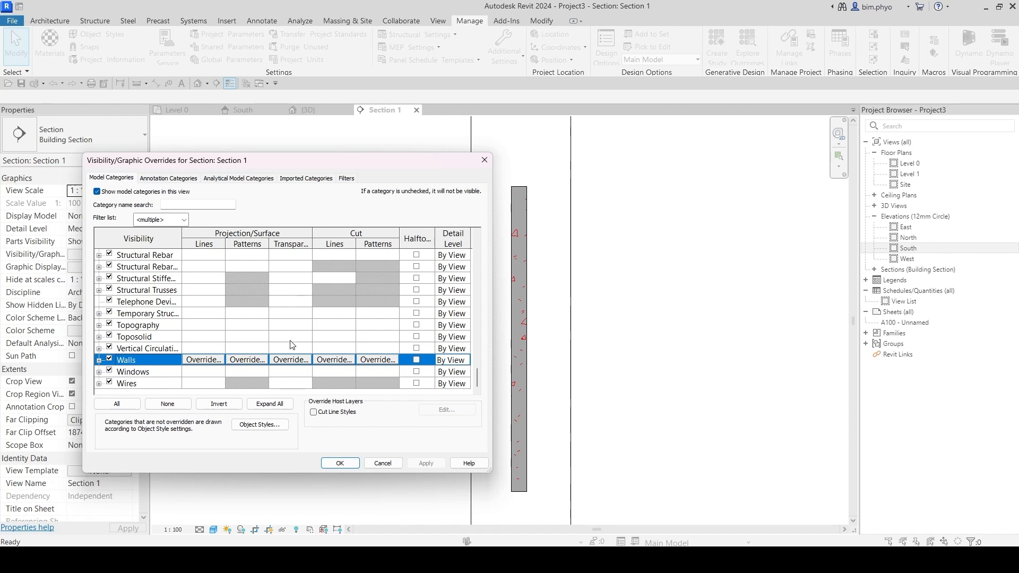
click(373, 367)
click(484, 158)
Examine the wall's cut pattern in the section view.
scroll(578, 350, down, 2)
middle_drag(570, 348, 528, 331)
click(525, 296)
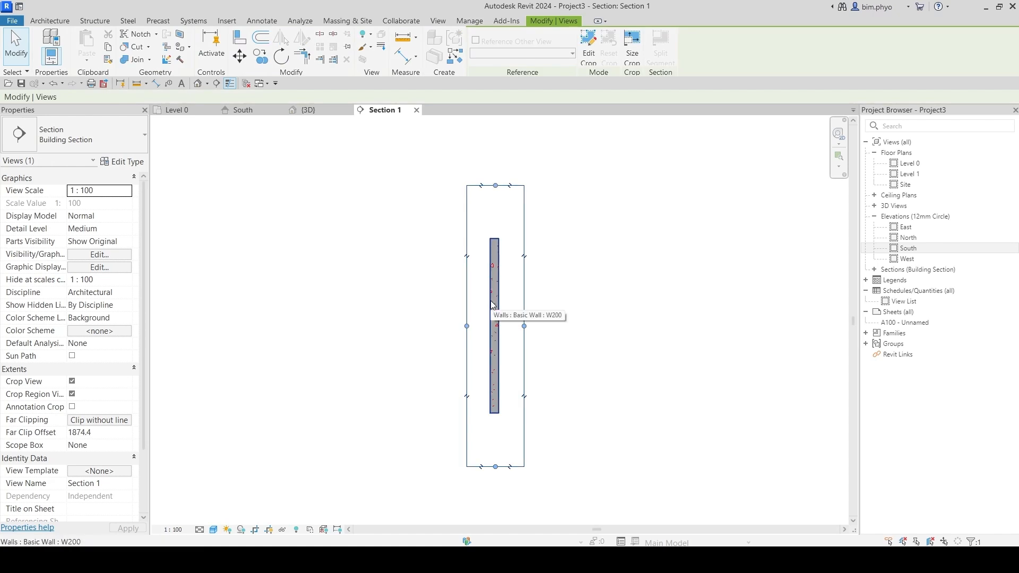
scroll(491, 305, up, 2)
middle_drag(566, 357, 538, 318)
middle_drag(613, 282, 573, 311)
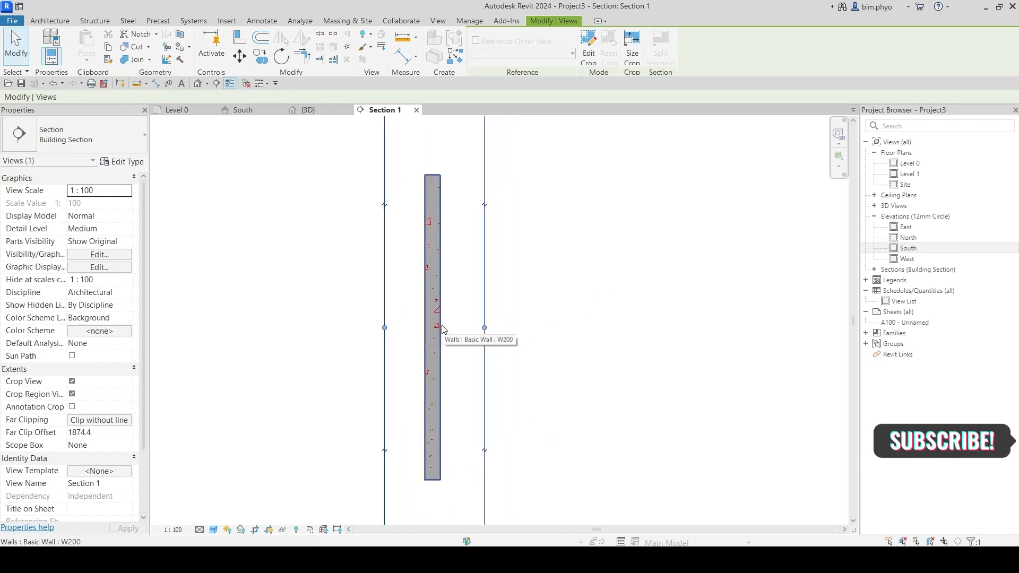
click(405, 165)
scroll(442, 238, down, 1)
scroll(443, 241, down, 2)
middle_drag(450, 317, 487, 345)
scroll(480, 399, up, 3)
Set the section view to the Textures visual style and look closely at the cut wall.
click(214, 530)
click(214, 530)
click(214, 530)
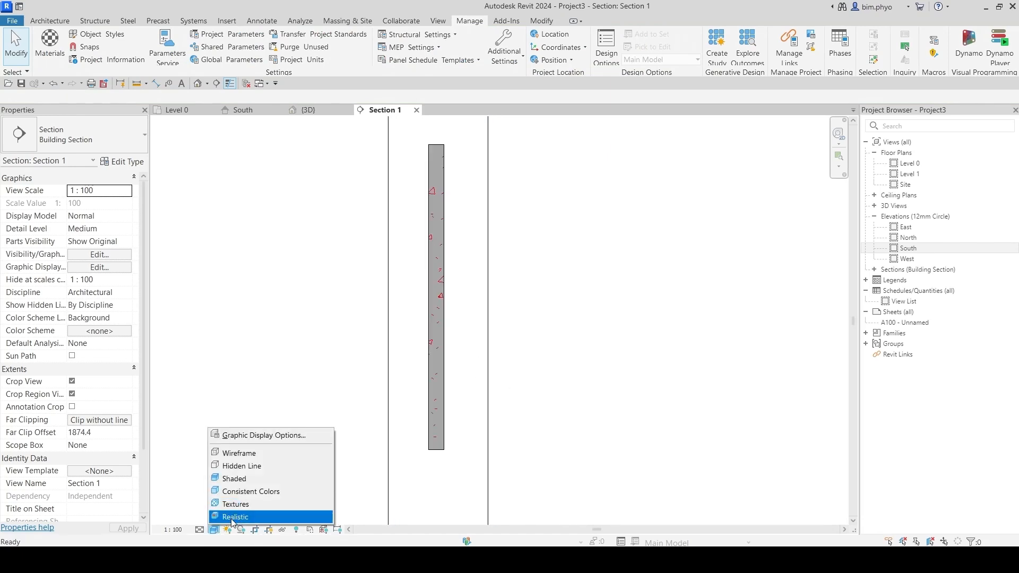
click(232, 518)
scroll(462, 157, up, 4)
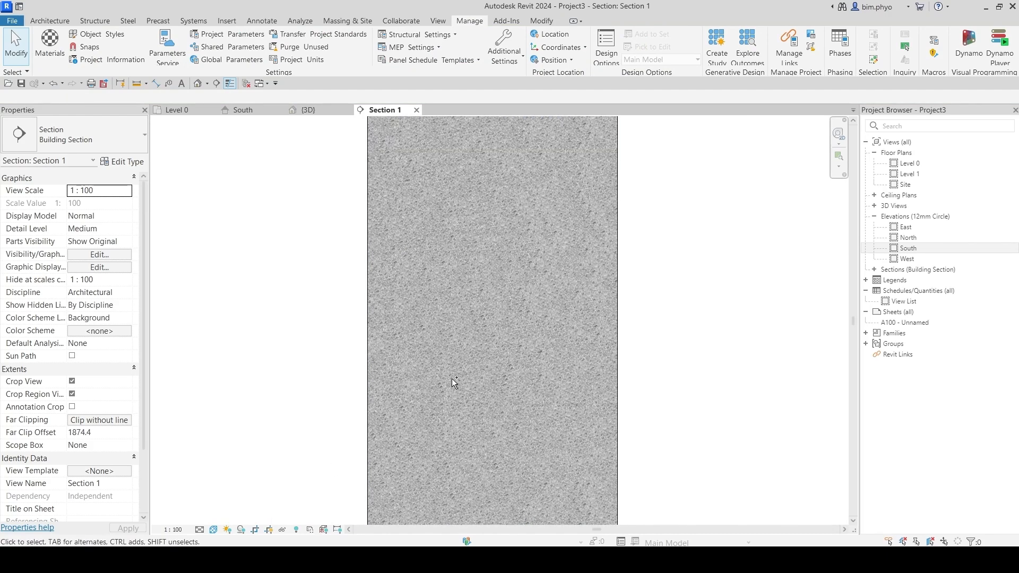
Set the section view to the Realistic visual style and look over the cut wall.
click(213, 529)
click(223, 516)
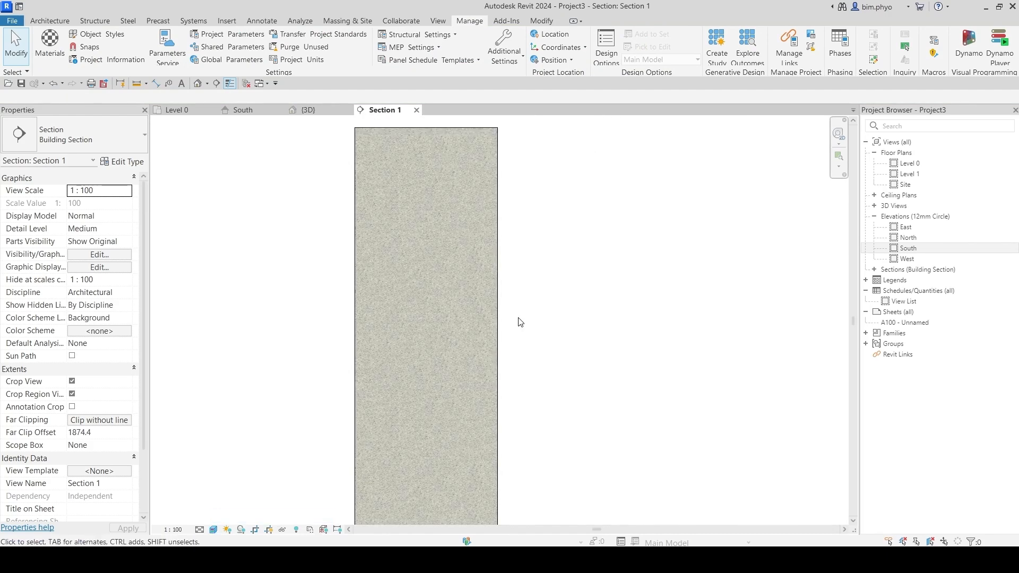
scroll(426, 211, down, 3)
scroll(406, 181, up, 6)
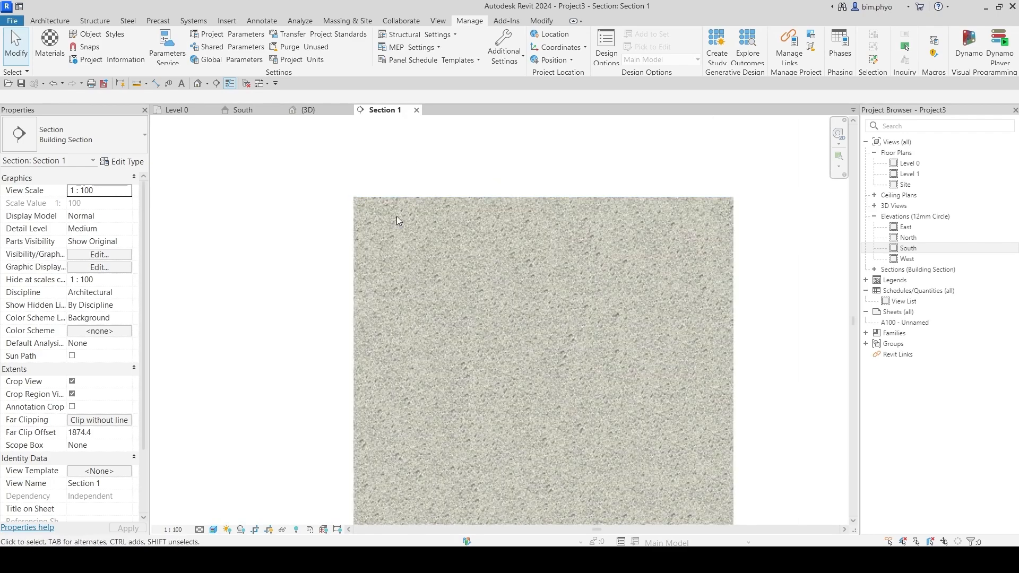
Switch the section view from Realistic to the Textures visual style and inspect the wall along its height.
click(213, 529)
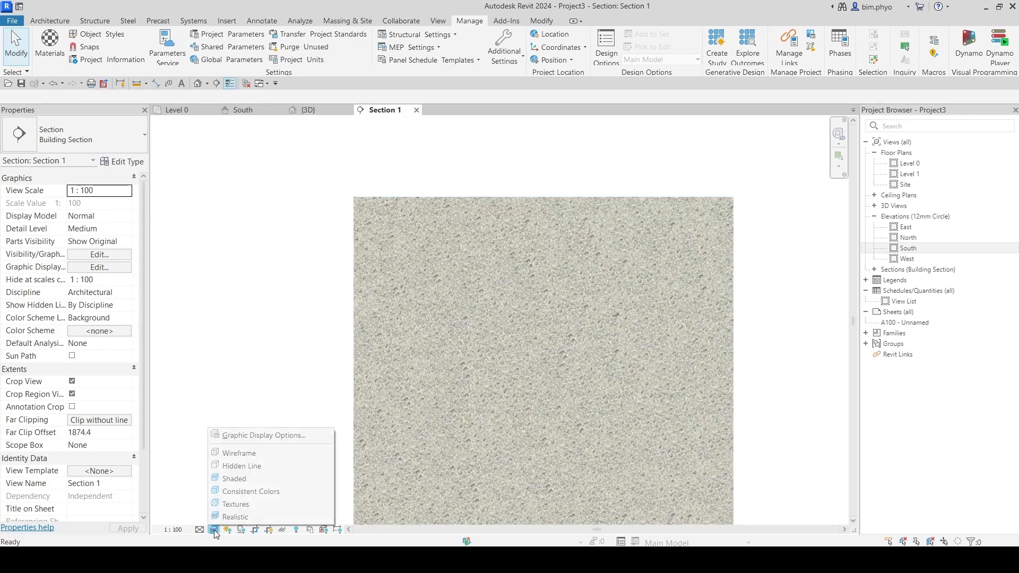
click(226, 504)
scroll(527, 317, down, 10)
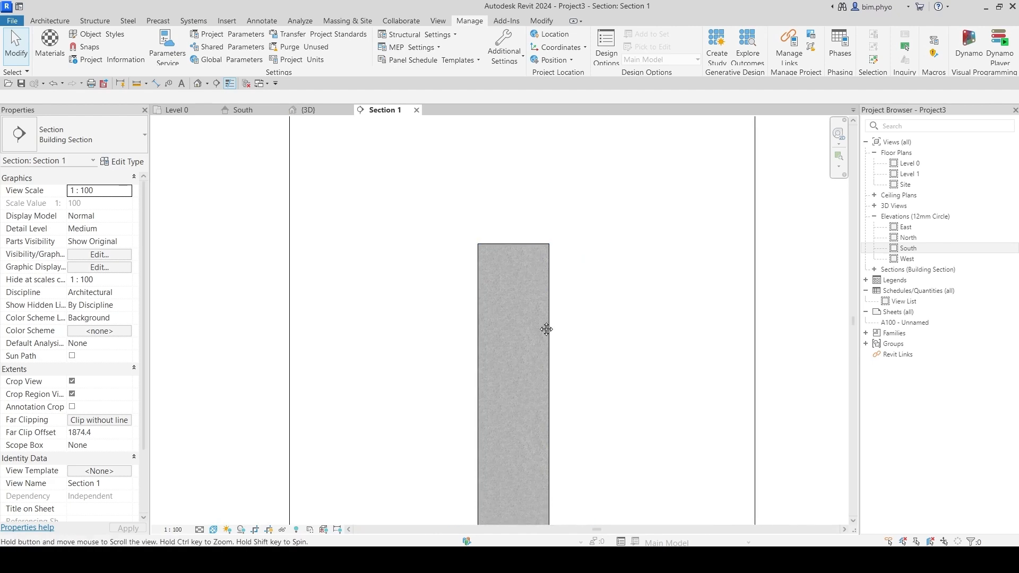
scroll(435, 421, up, 4)
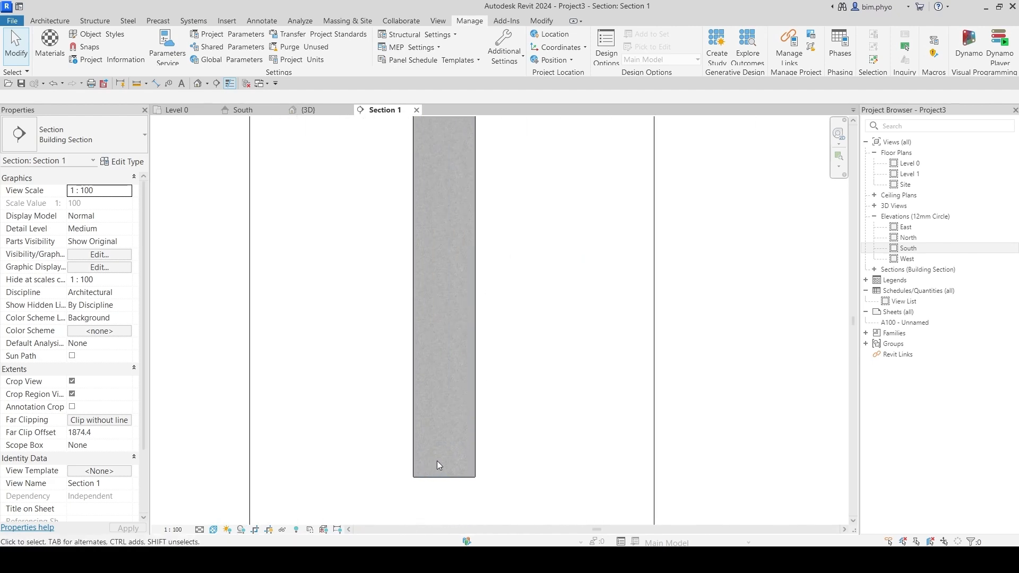
scroll(470, 417, down, 2)
Return the section view to the Shaded visual style.
click(213, 529)
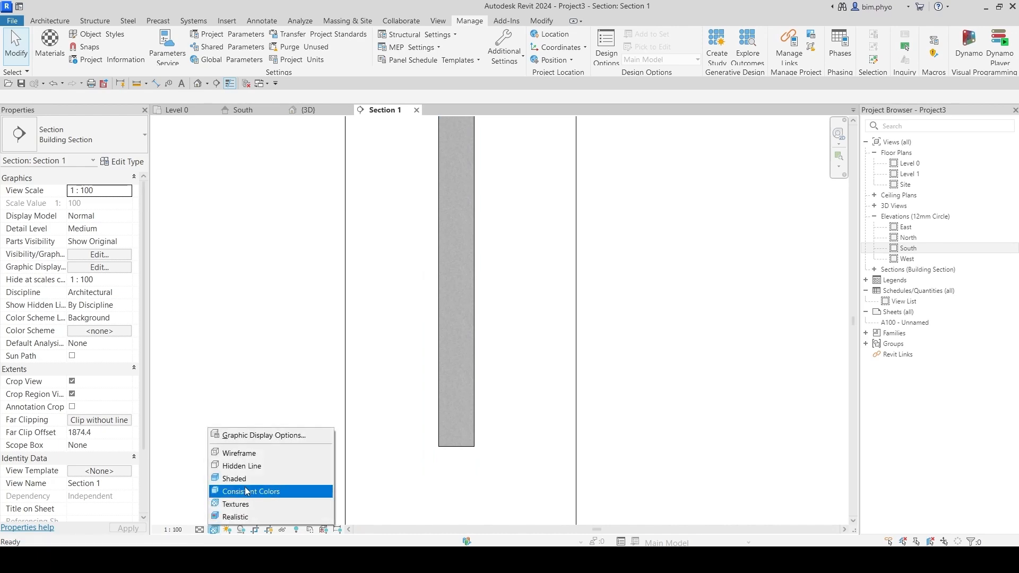
click(267, 481)
scroll(475, 251, down, 2)
scroll(475, 251, up, 3)
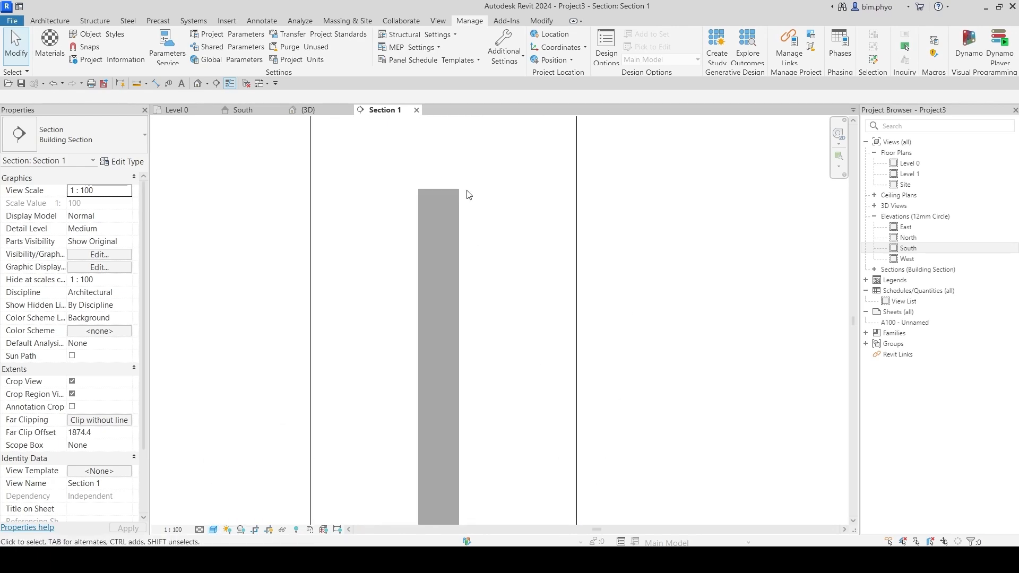
Override the Walls category's foreground cut pattern in the section's Visibility/Graphic Overrides with Blockwork (low/medium density).
key(v)
key(v)
click(132, 325)
key(w)
scroll(152, 355, down, 1)
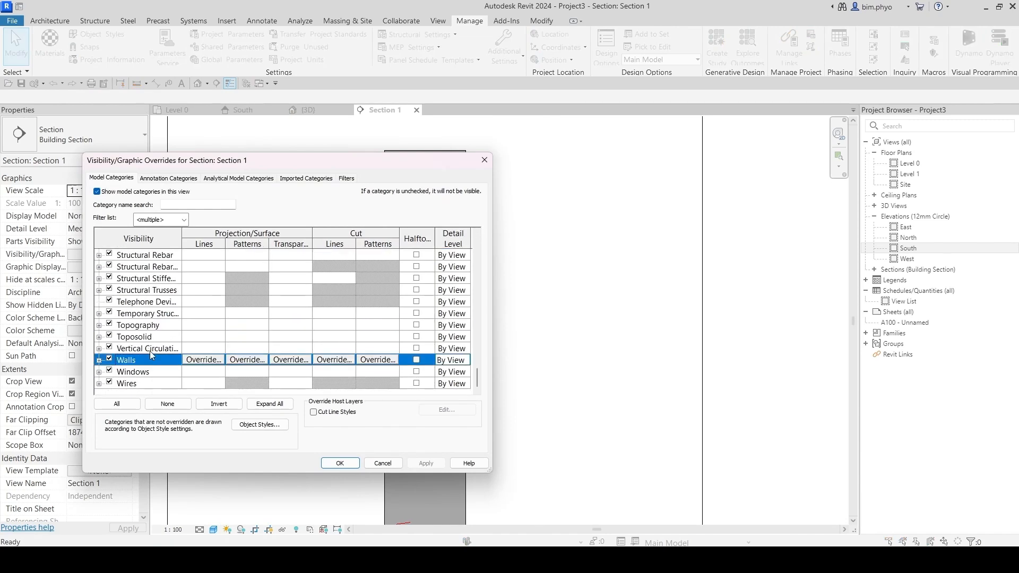
click(380, 360)
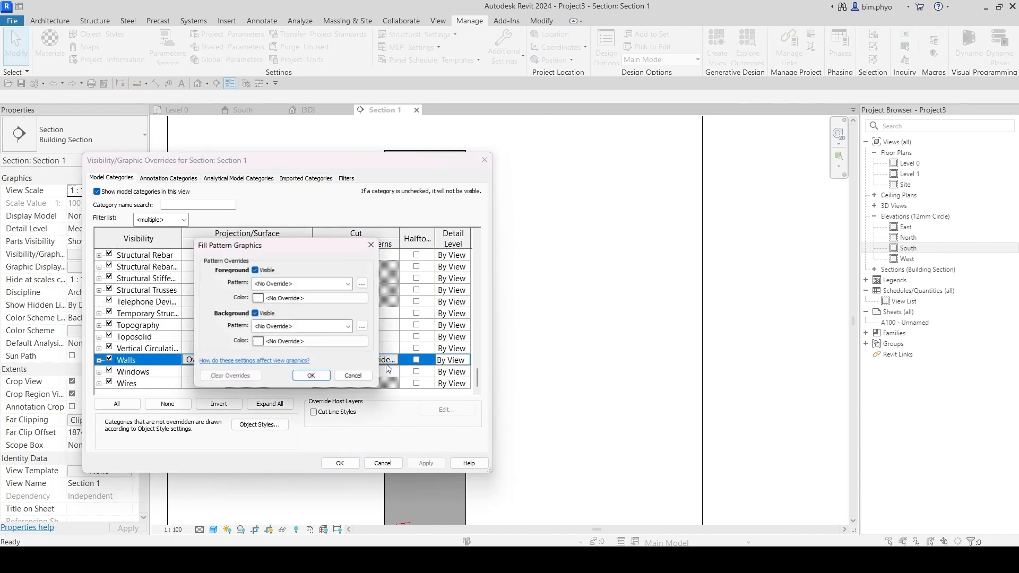
click(285, 283)
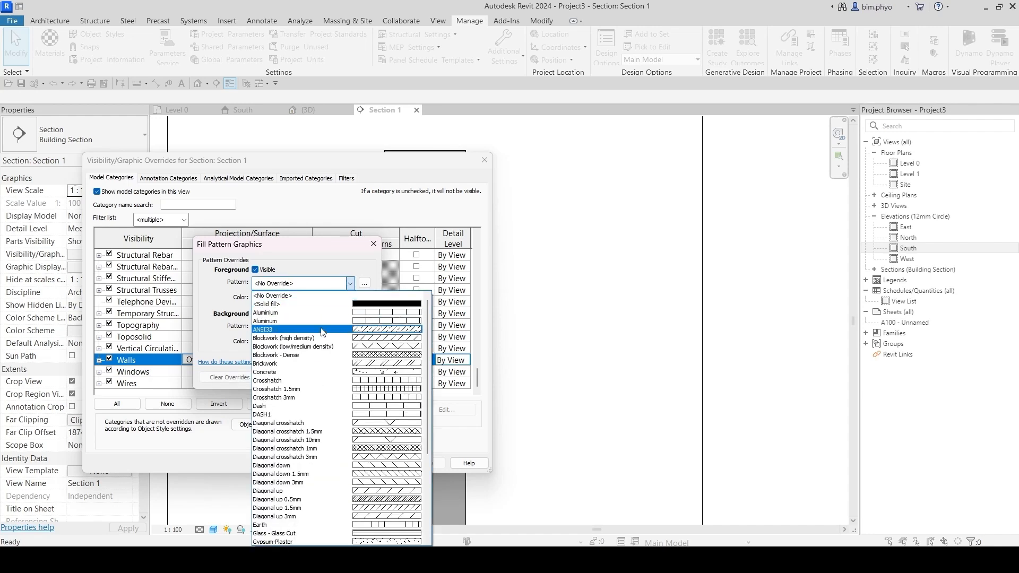
click(282, 348)
Set the Walls foreground cut pattern override color to red, apply it and close the overrides.
click(282, 298)
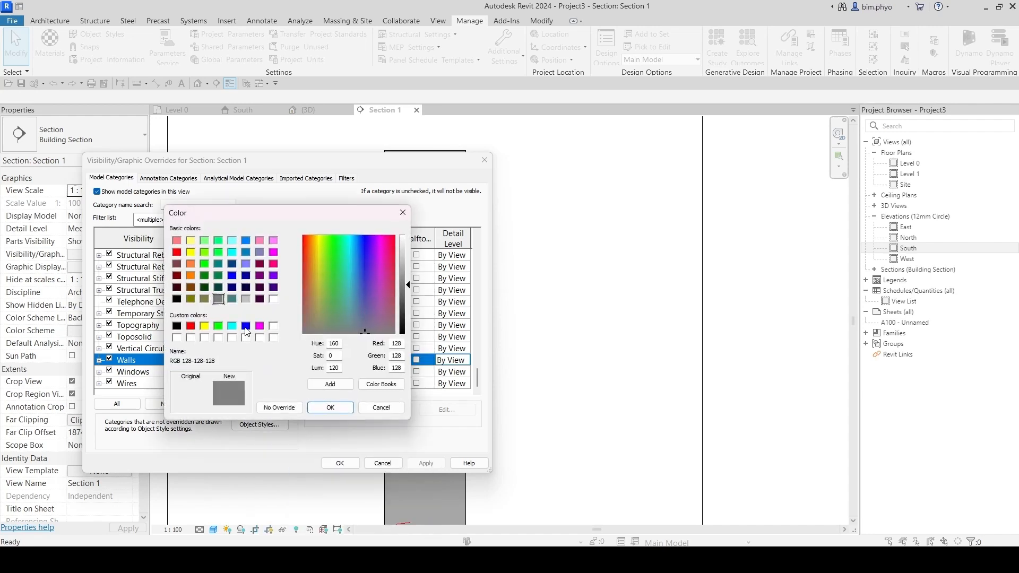
click(190, 326)
click(329, 409)
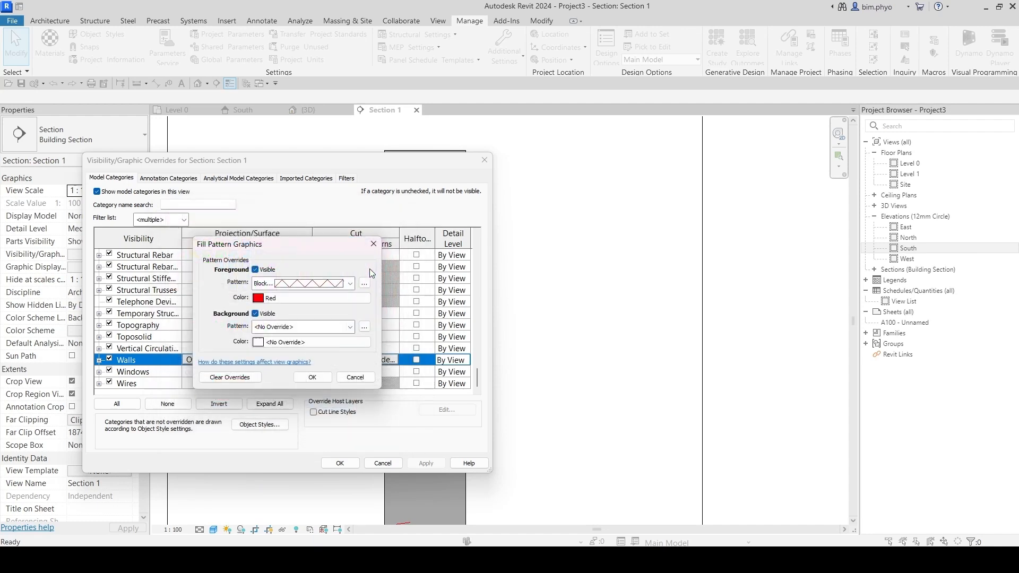
click(313, 378)
click(428, 464)
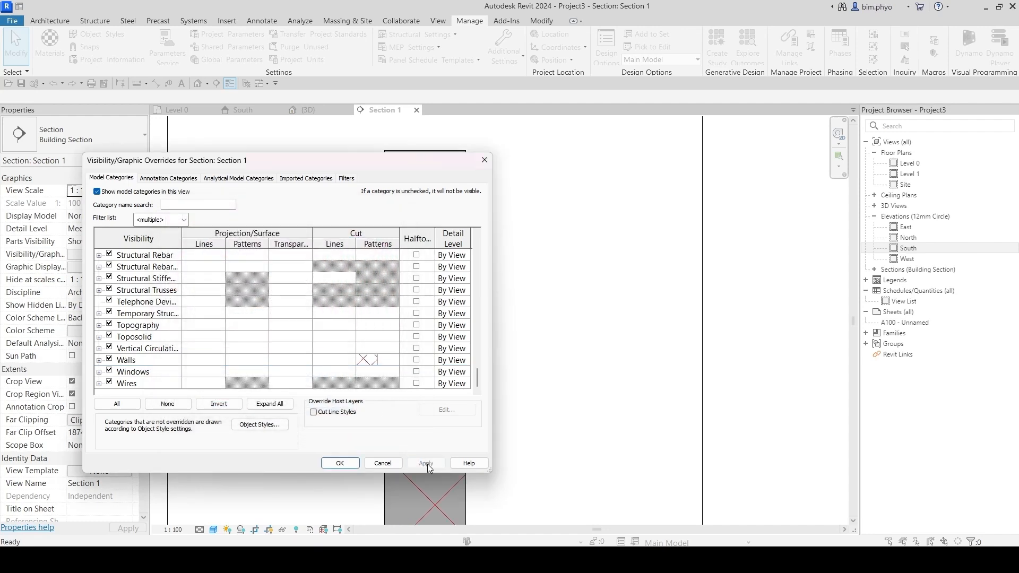
click(329, 464)
Place a copy of the W200 wall parallel to the original, a short distance beside it in the section.
scroll(483, 353, down, 3)
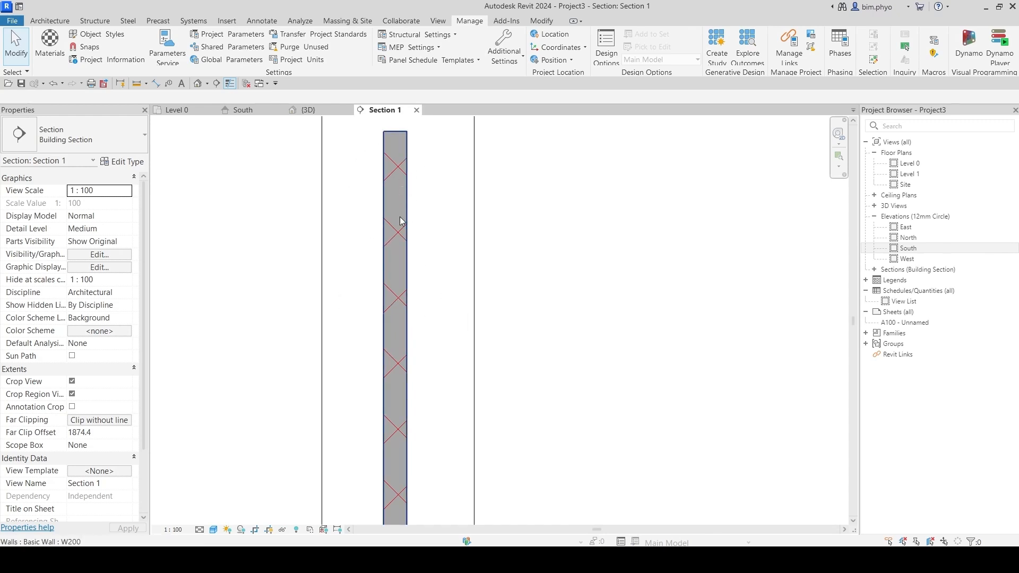
scroll(423, 274, down, 3)
scroll(406, 366, up, 4)
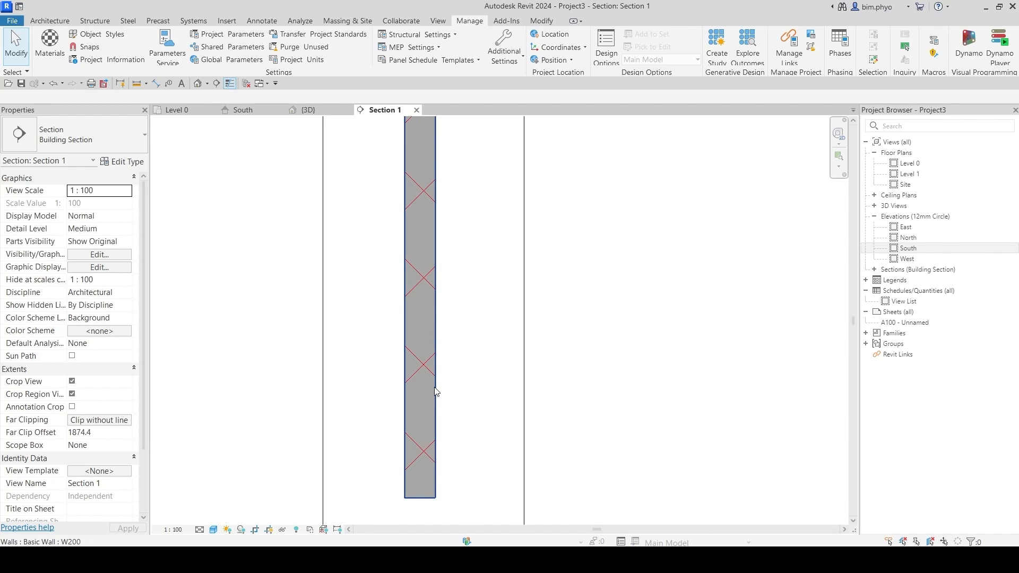
click(437, 333)
middle_drag(471, 350, 409, 332)
key(m)
key(v)
click(385, 348)
click(436, 351)
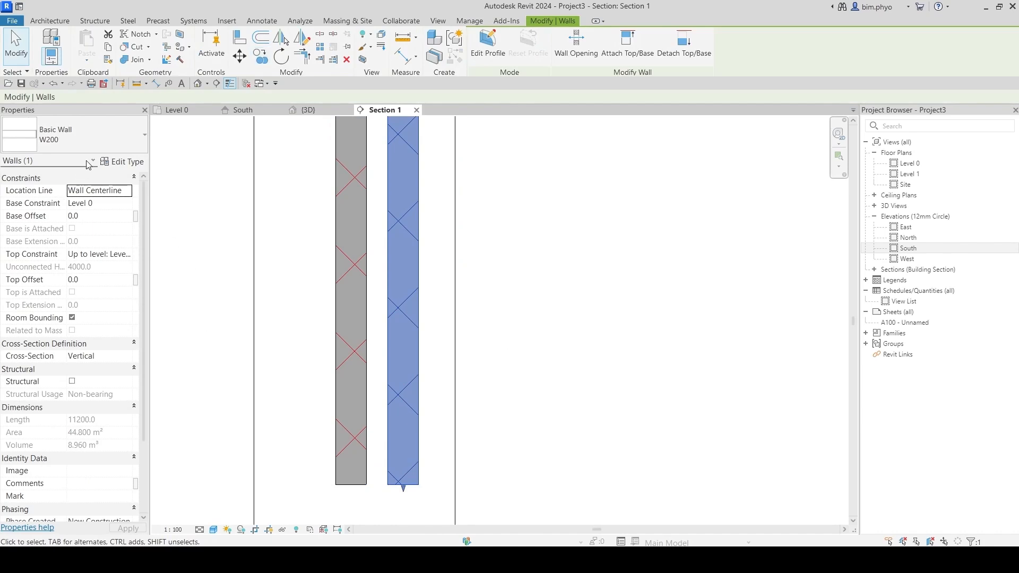
Duplicate the copied wall's type and name the new type W250.
click(121, 161)
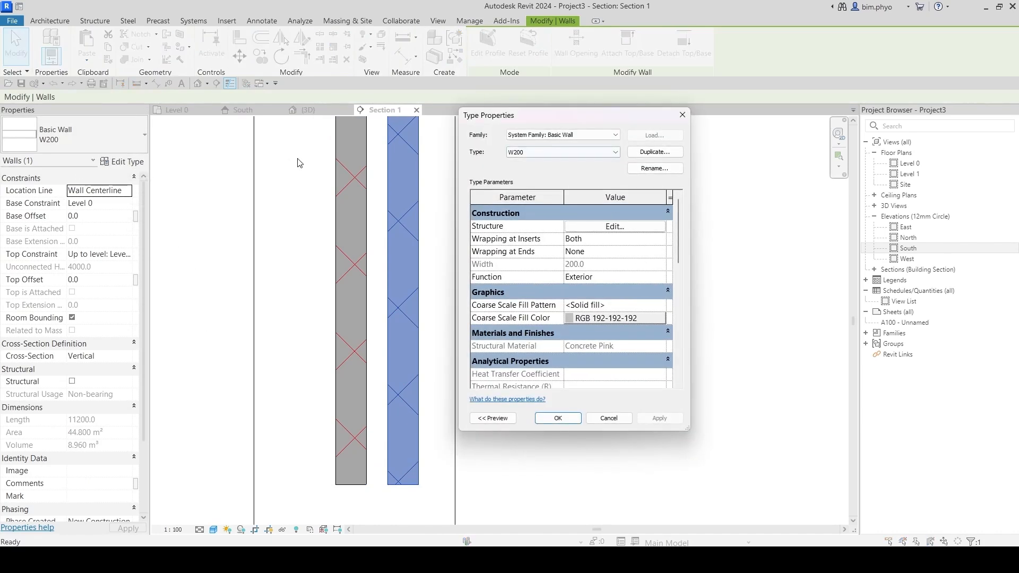
click(654, 152)
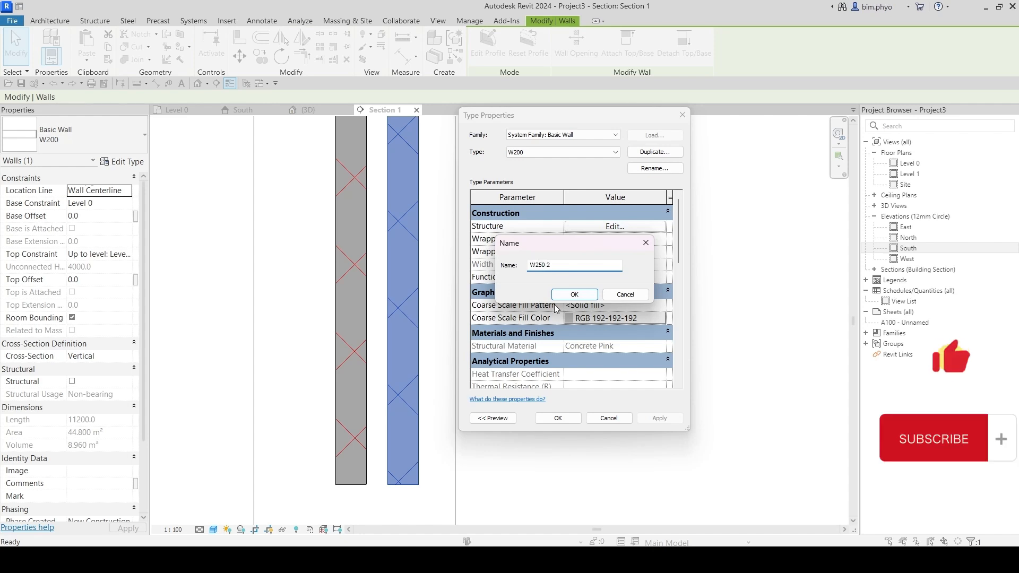
key(Delete)
key(Delete)
click(575, 295)
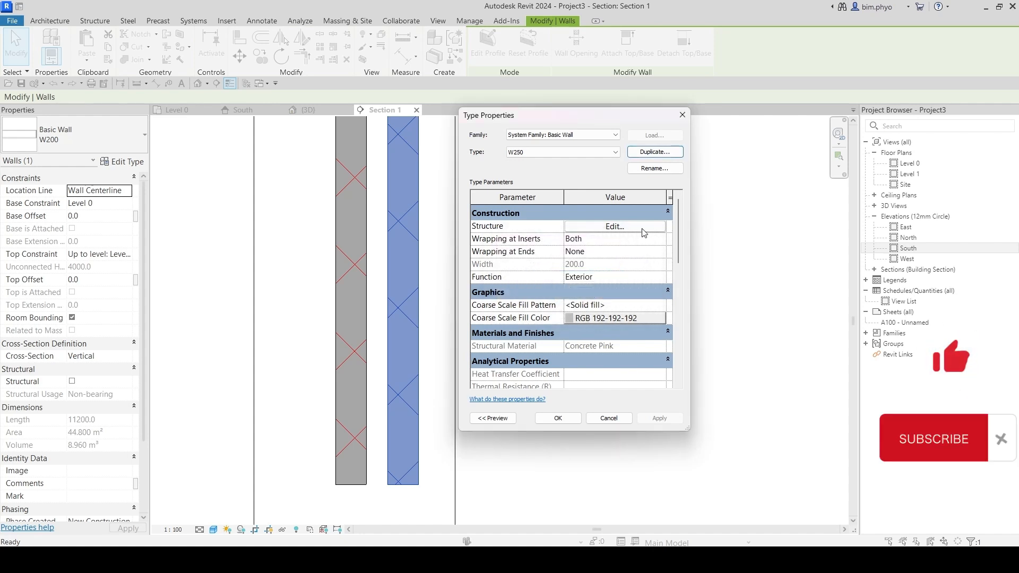
Assign the Concrete, Cast In Situ material to the W250 type's structure layer and confirm the assembly.
click(615, 226)
click(552, 235)
click(549, 234)
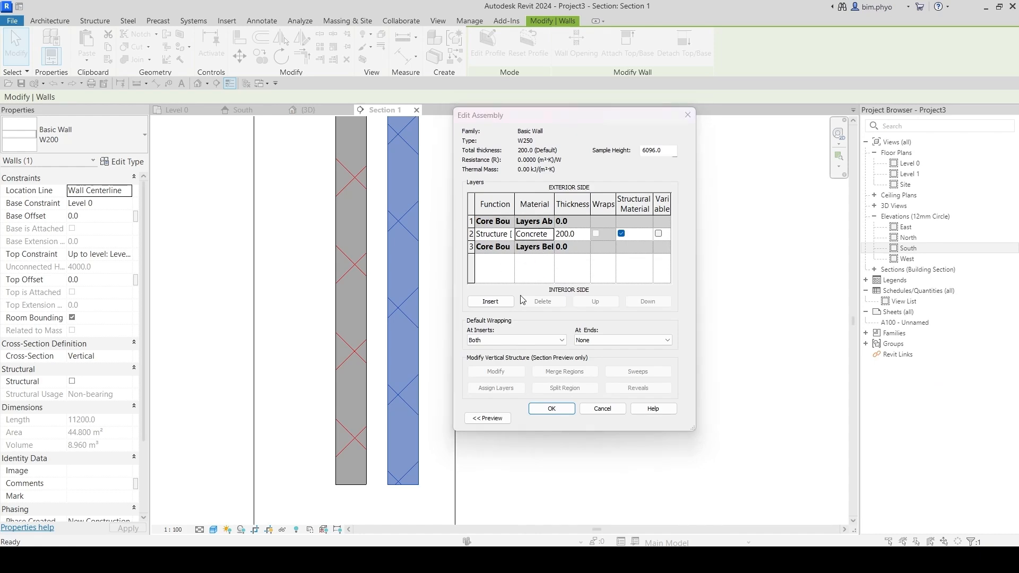
click(139, 213)
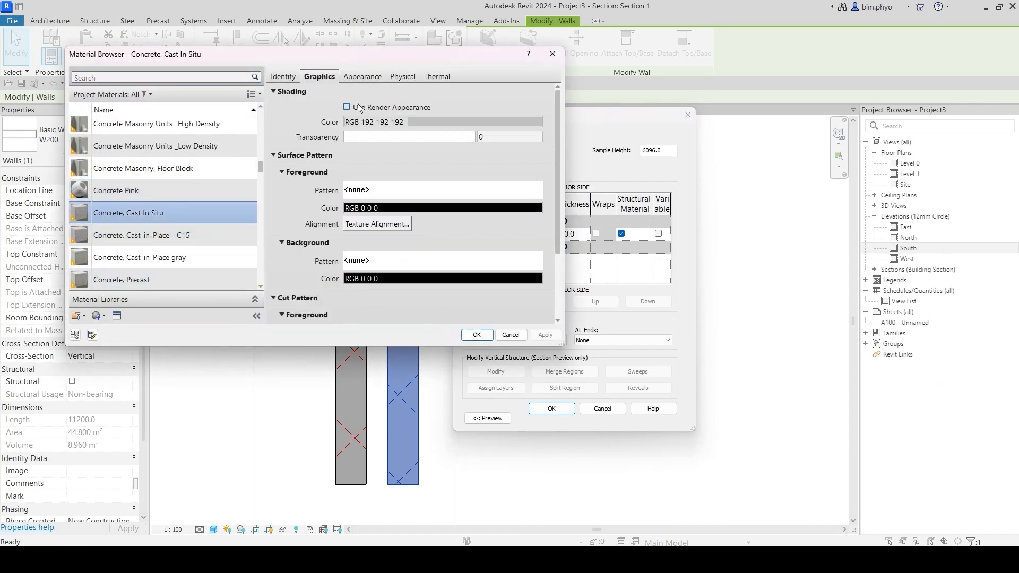
click(477, 335)
click(551, 409)
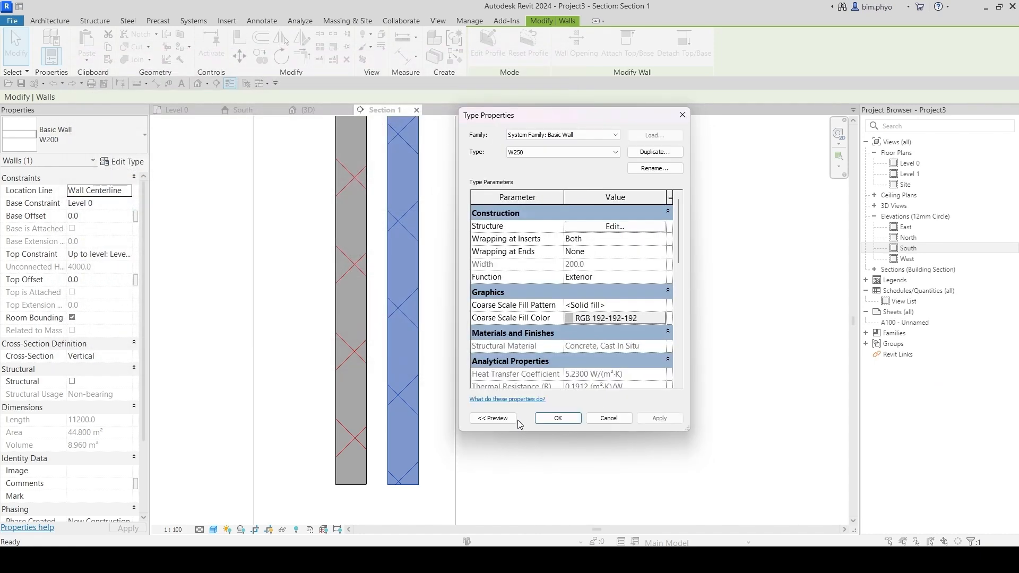
Apply the W250 type to the copied wall and compare the cut patterns of both walls in the section.
click(558, 419)
click(553, 460)
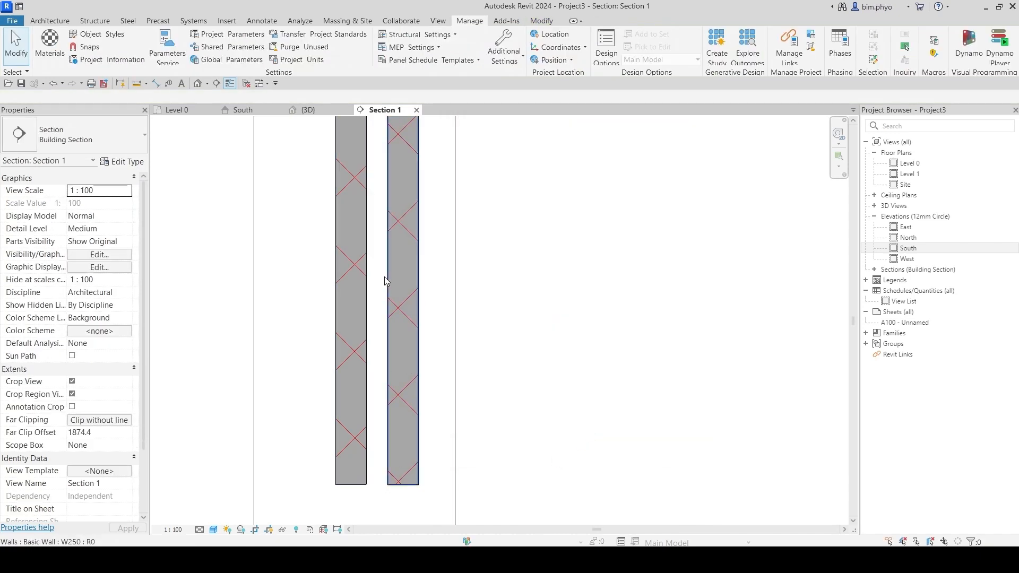
scroll(356, 263, up, 4)
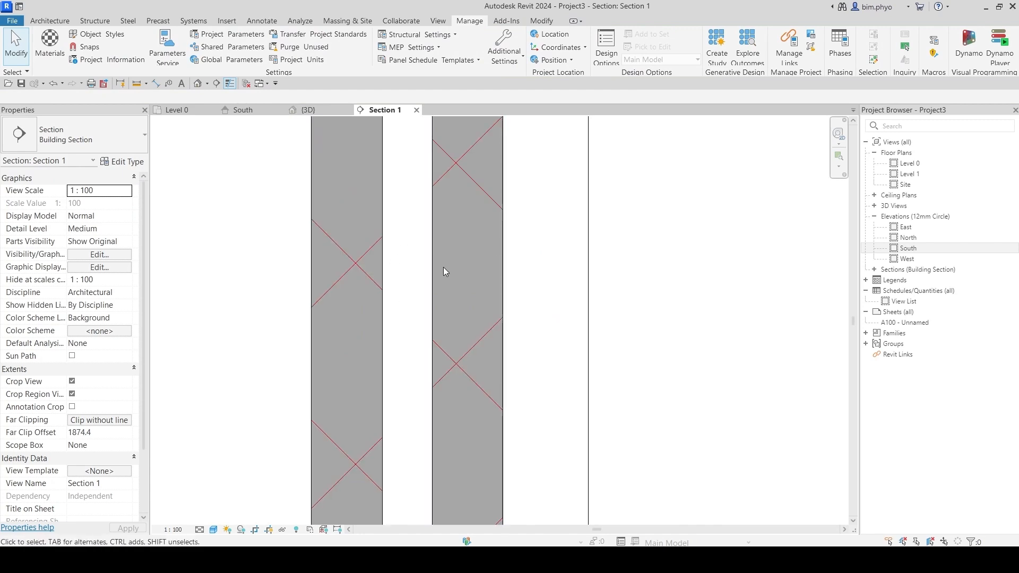
click(433, 295)
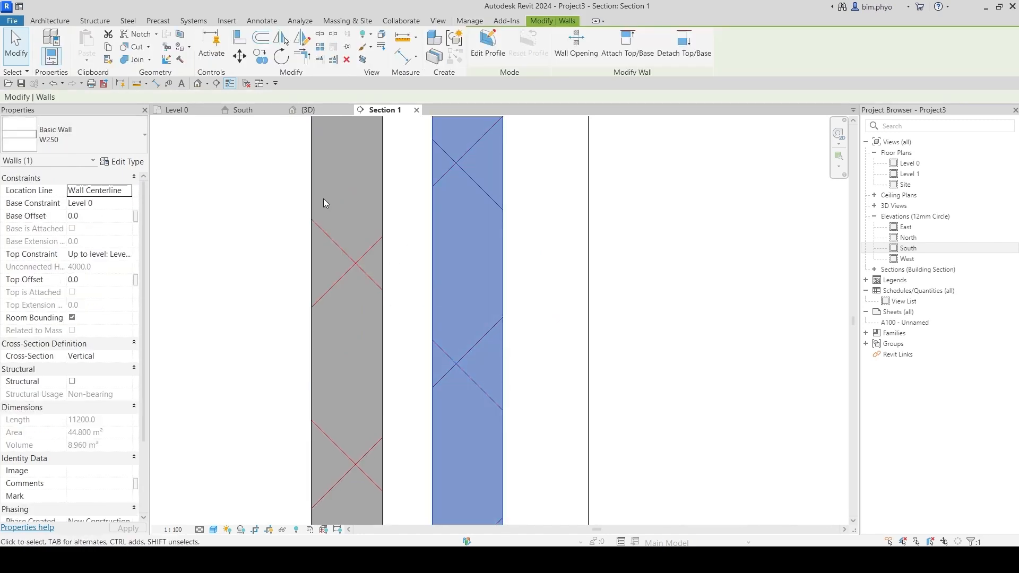
click(381, 197)
scroll(379, 234, down, 3)
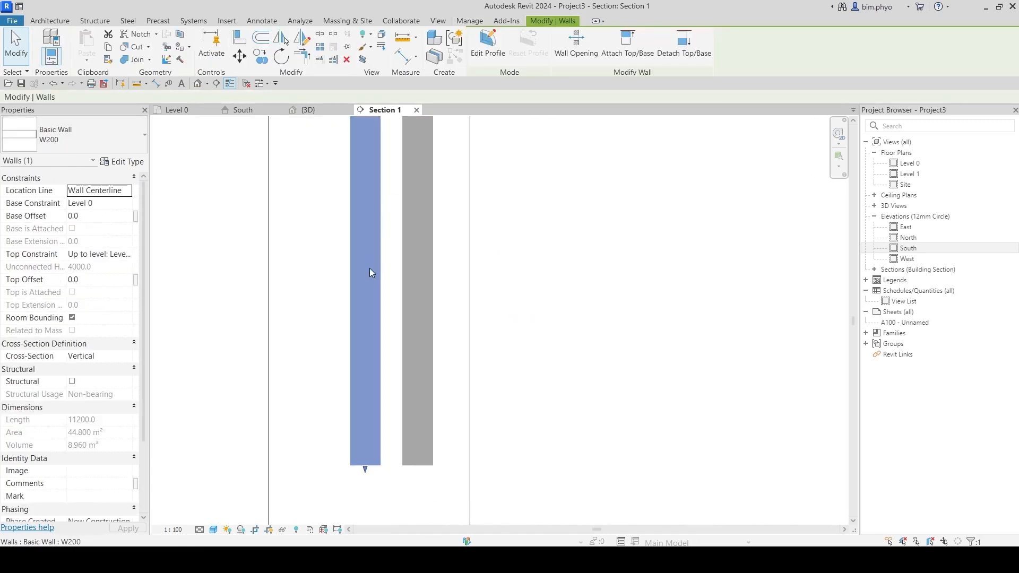
click(559, 269)
middle_drag(560, 269, 585, 281)
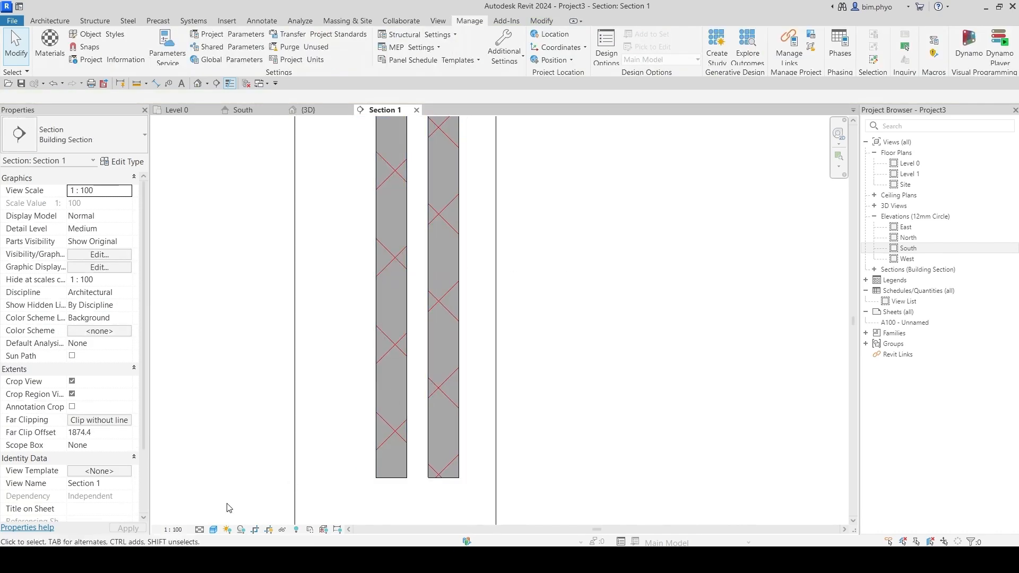
Clear the Walls cut pattern override in the section's Visibility/Graphic Overrides and close the overrides.
key(v)
key(g)
scroll(158, 378, down, 6)
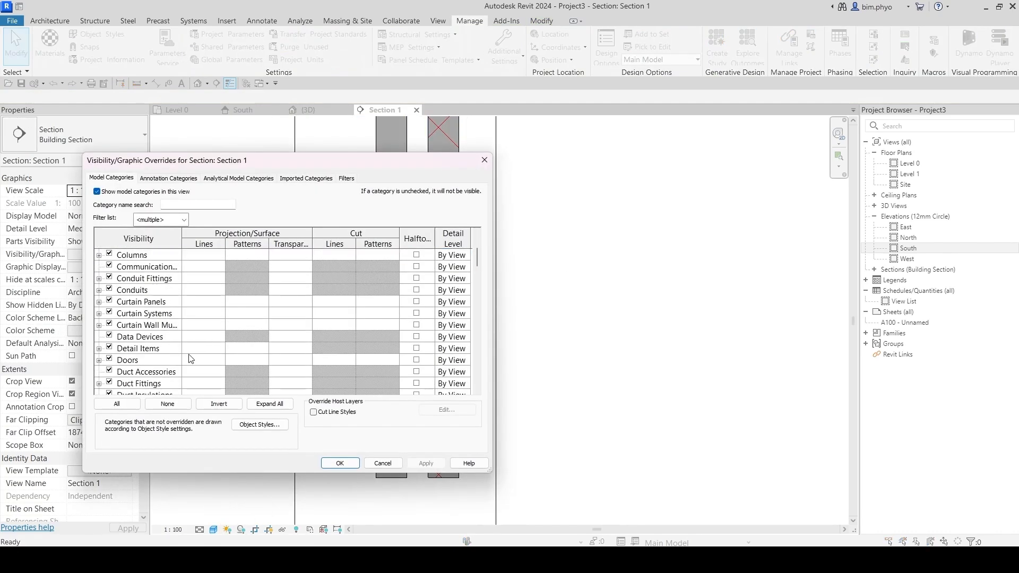
scroll(158, 378, down, 15)
click(152, 362)
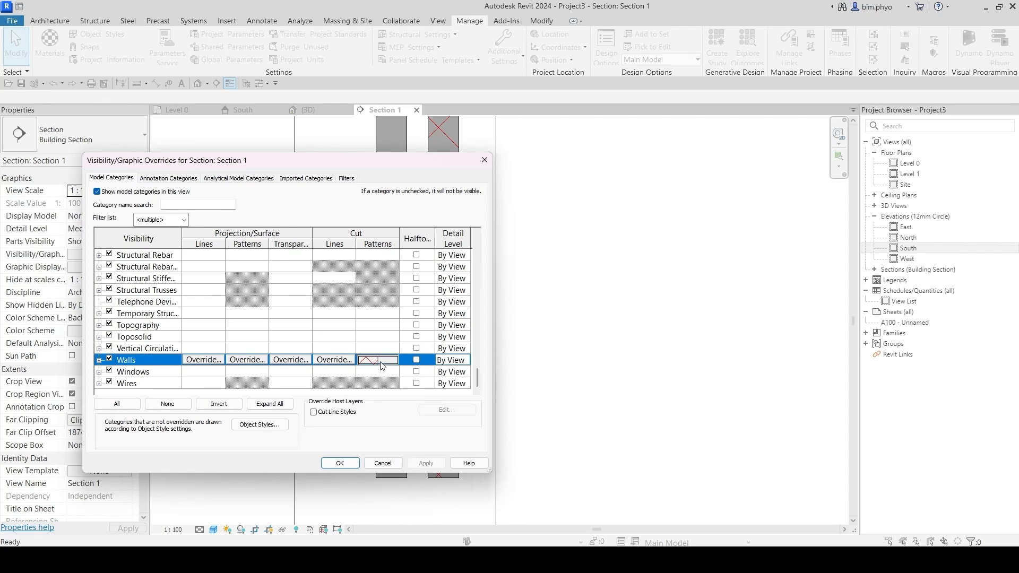
click(381, 362)
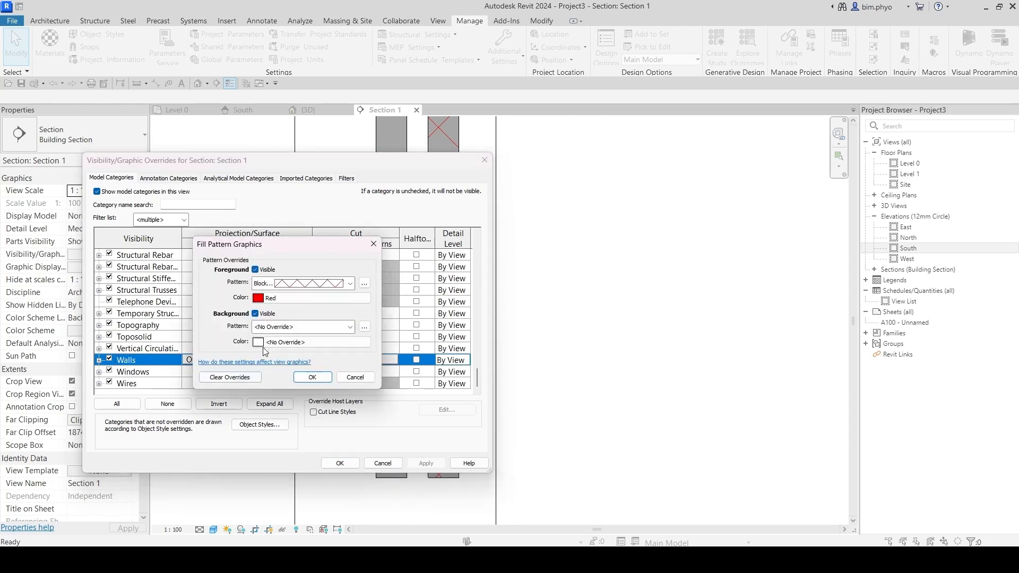
click(313, 378)
click(341, 463)
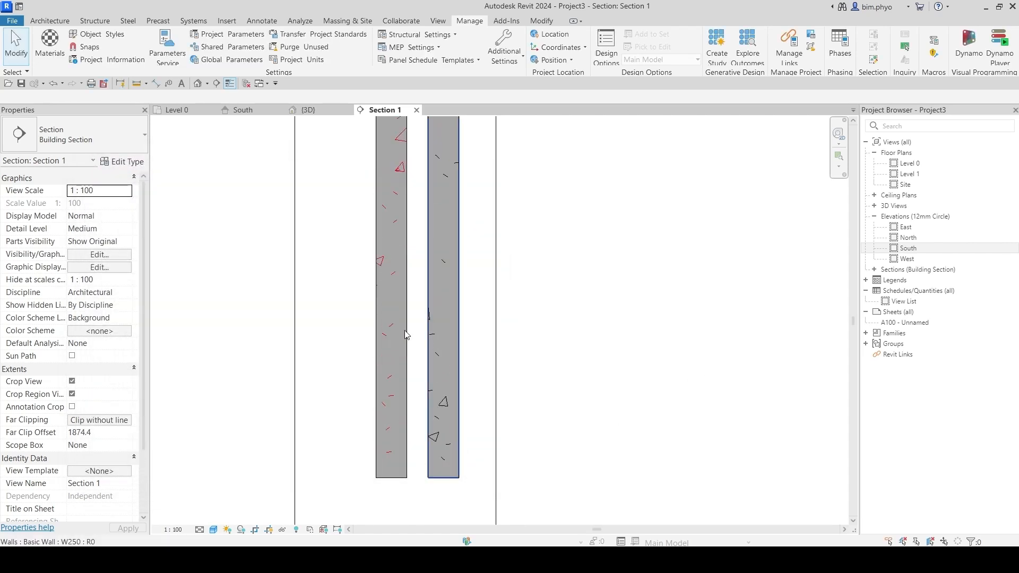
Examine the material cut patterns of the W200 and W250 walls side by side in the section.
scroll(456, 319, down, 1)
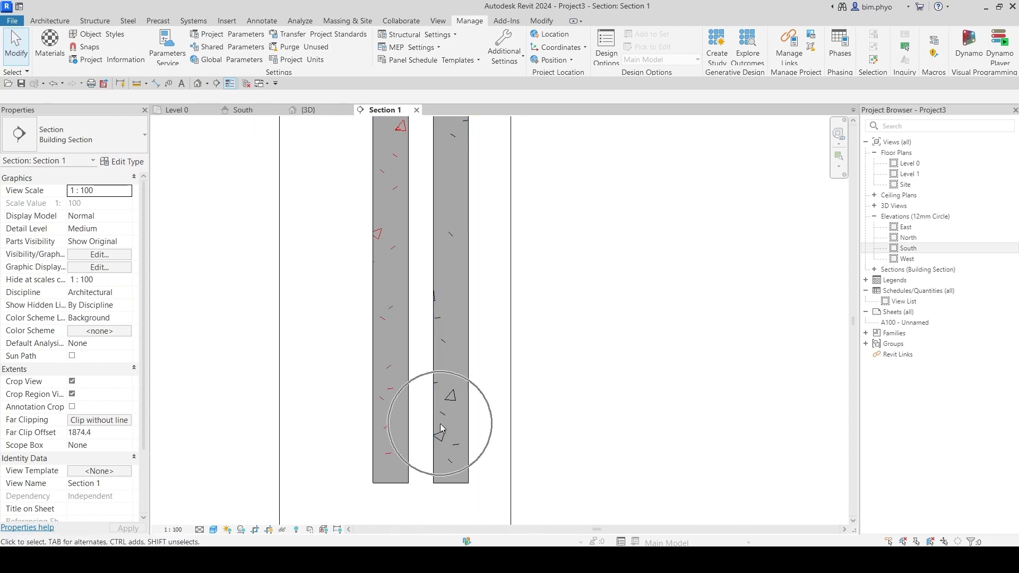
click(461, 386)
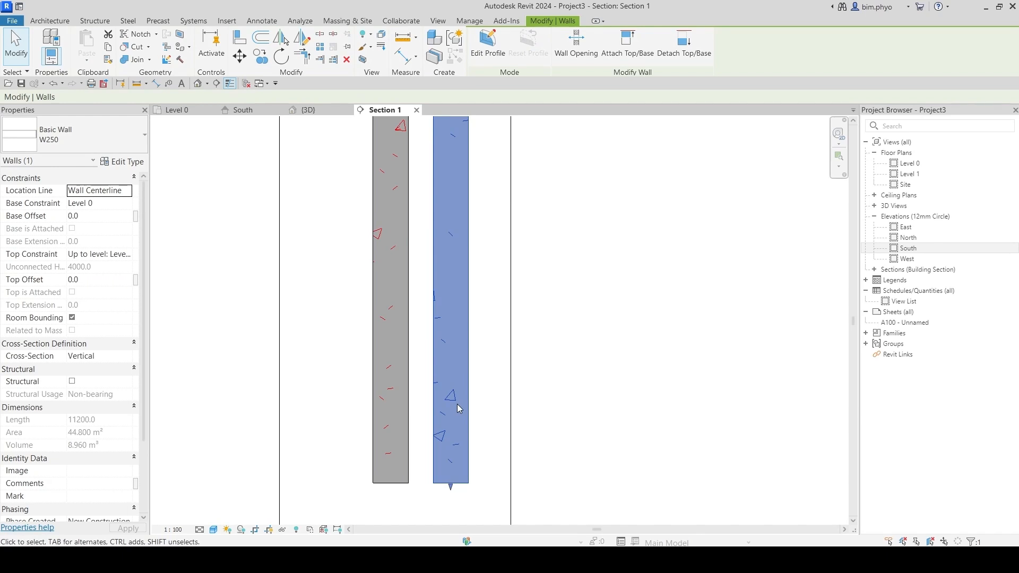
click(508, 401)
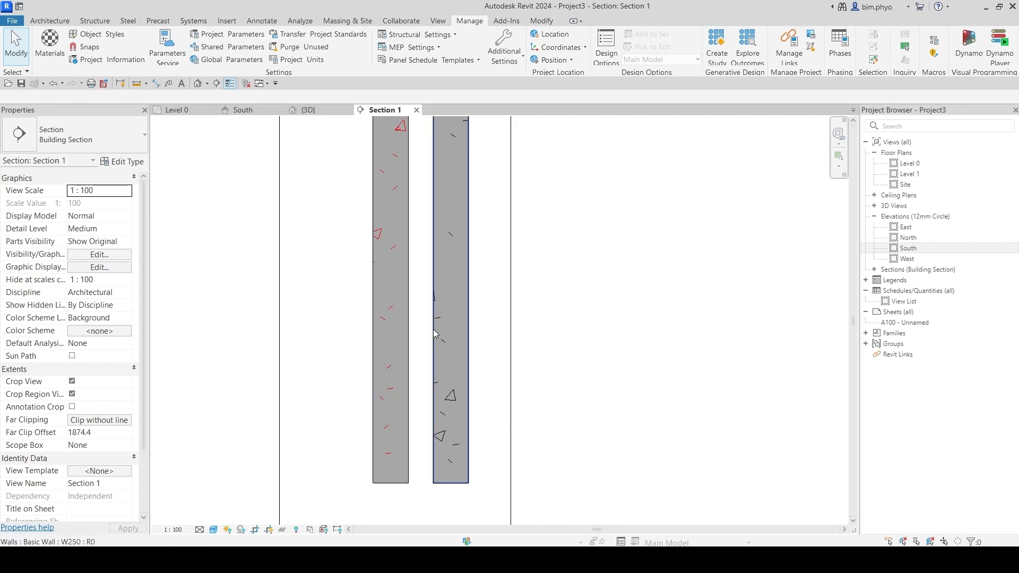
middle_drag(308, 491, 336, 462)
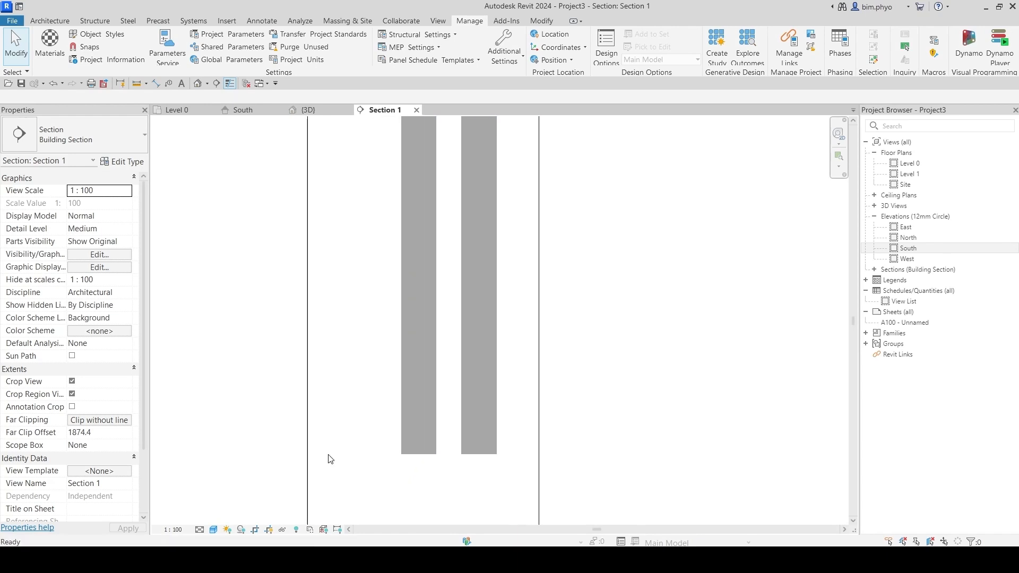
scroll(458, 412, up, 3)
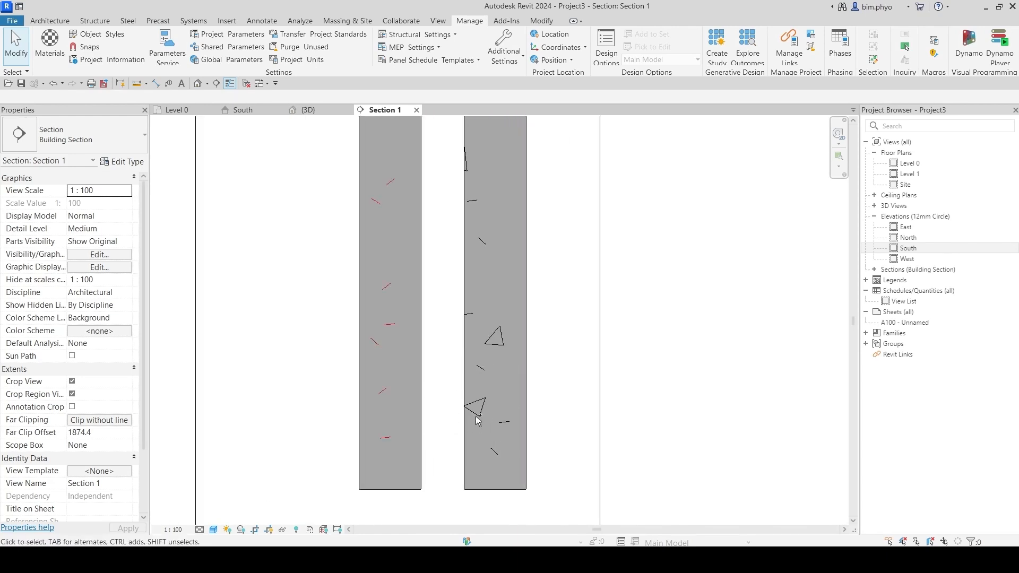
Try the section at view scales 1:50 and 1:2 to compare the density of the concrete cut patterns.
click(180, 531)
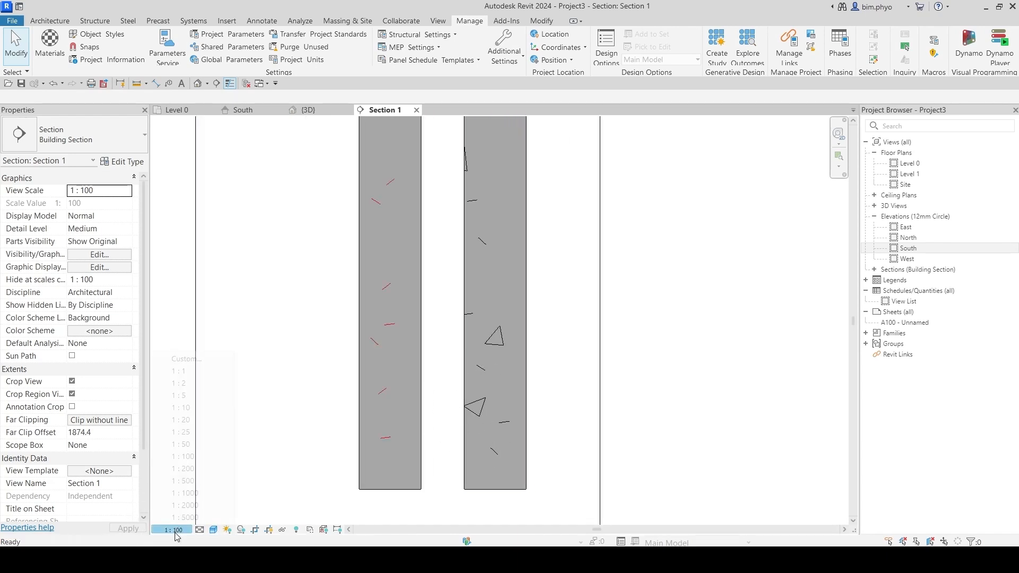
click(183, 445)
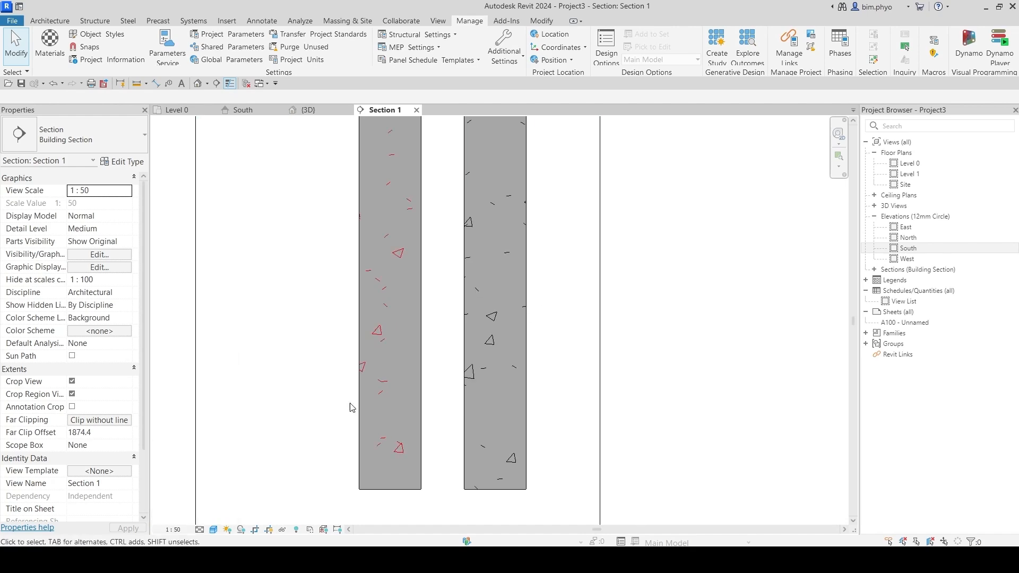
click(173, 530)
click(185, 389)
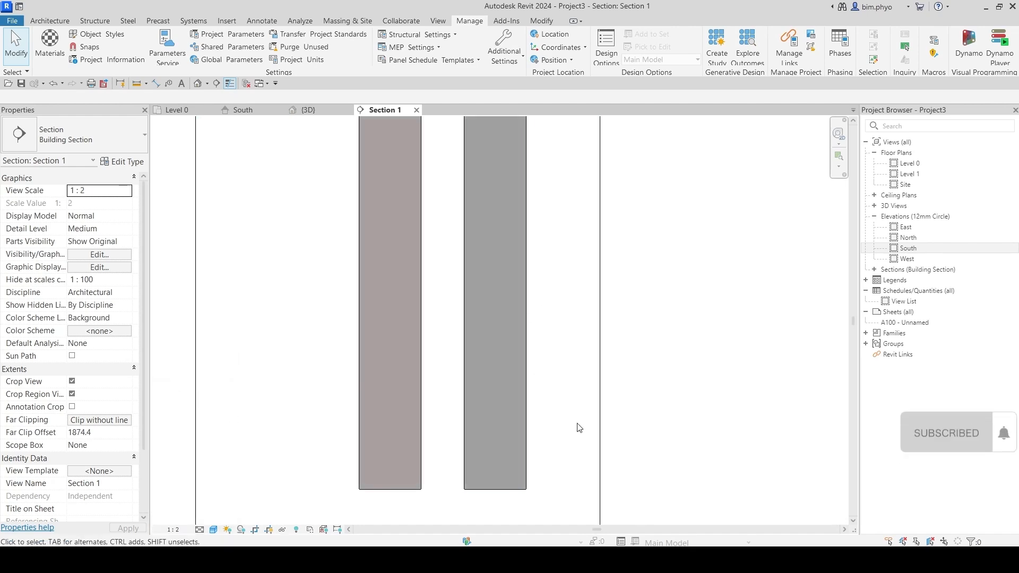
scroll(374, 445, up, 5)
scroll(396, 361, down, 3)
scroll(398, 367, down, 1)
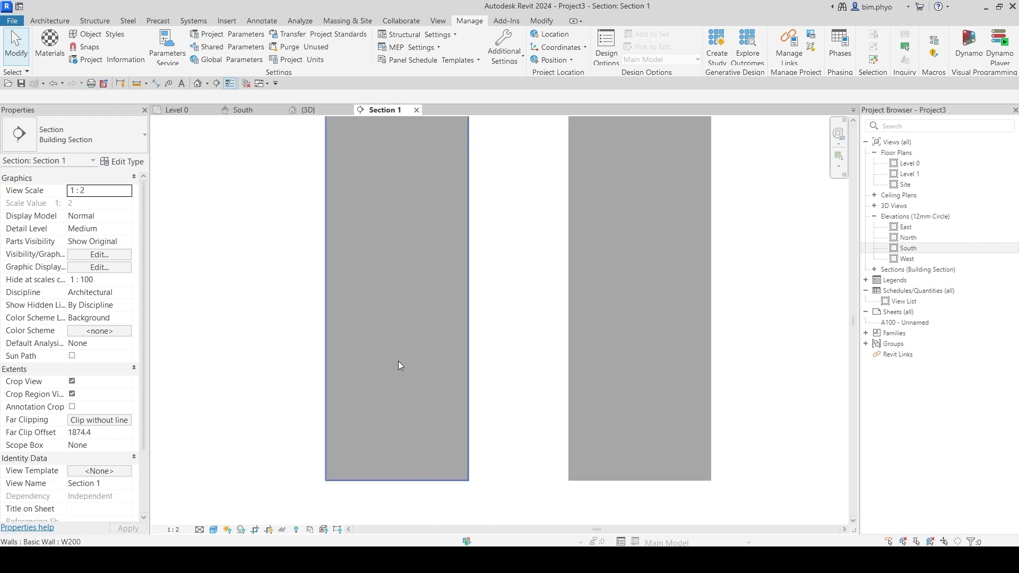
Set the section's view scale to 1:10 and check the cut patterns of both walls.
click(173, 530)
click(183, 408)
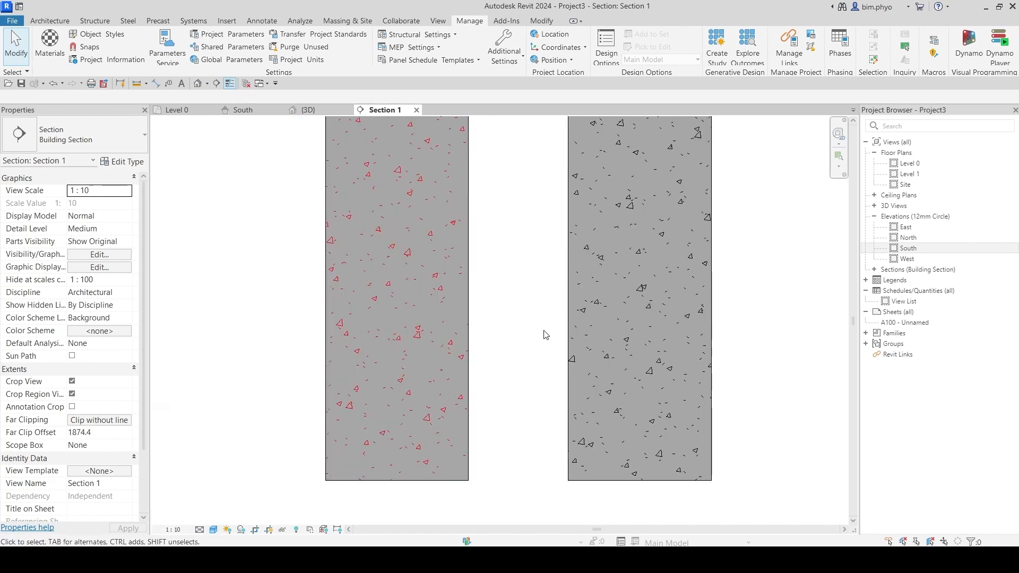
scroll(546, 334, down, 4)
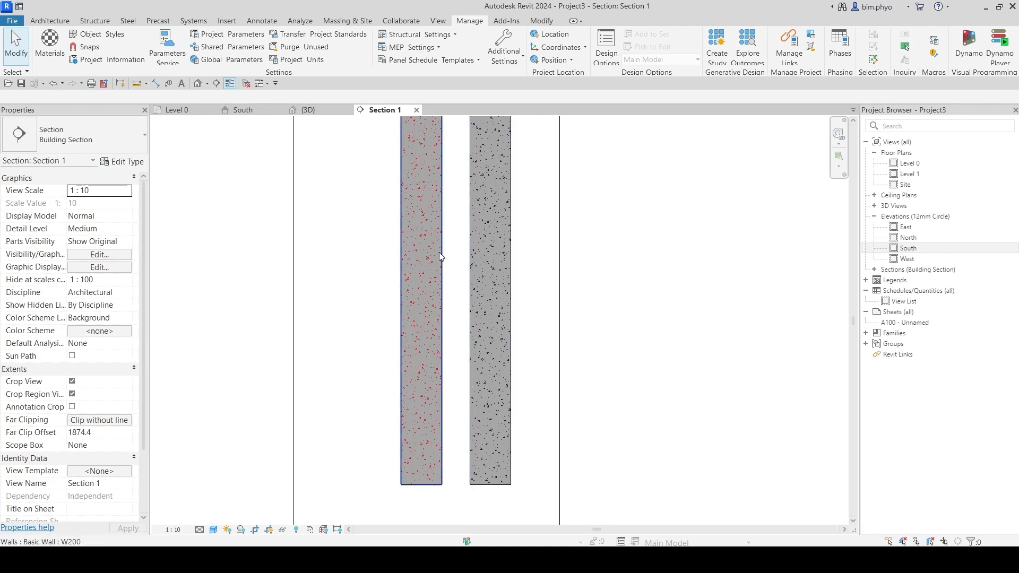
scroll(495, 443, down, 3)
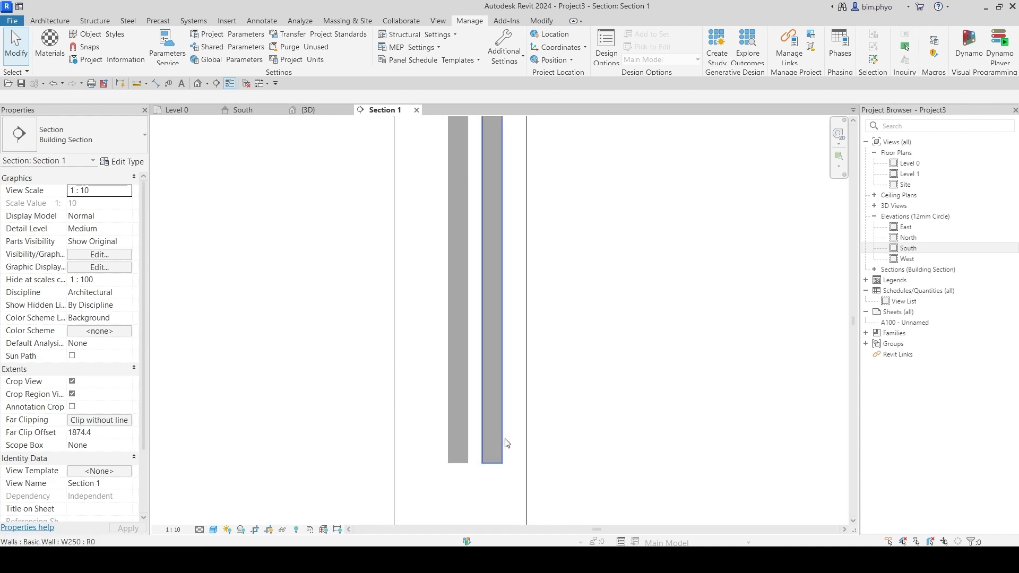
Switch to the 3D view and examine the cut tops of the two walls up close.
click(312, 111)
scroll(571, 321, down, 5)
scroll(559, 319, up, 5)
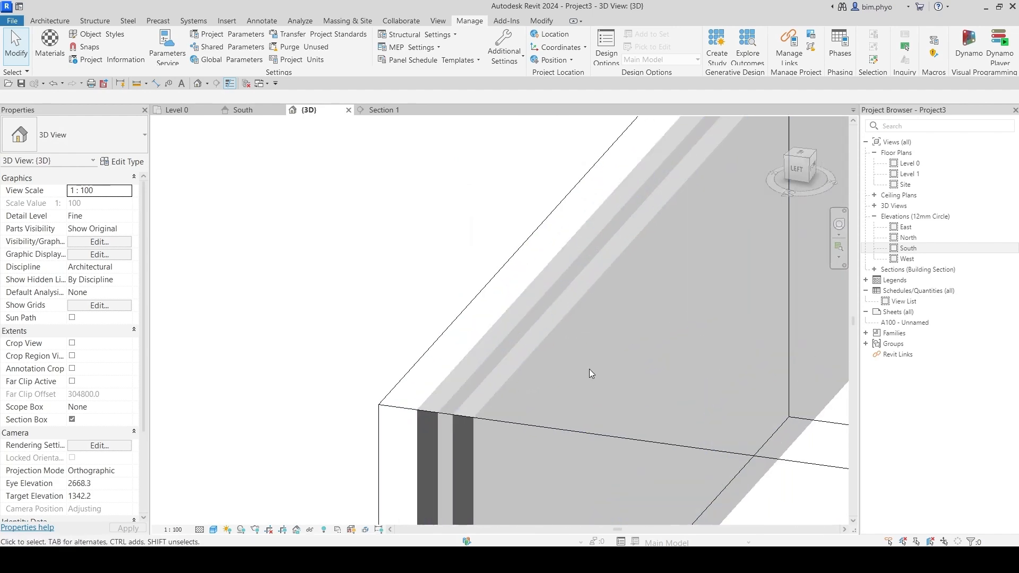
scroll(477, 280, up, 3)
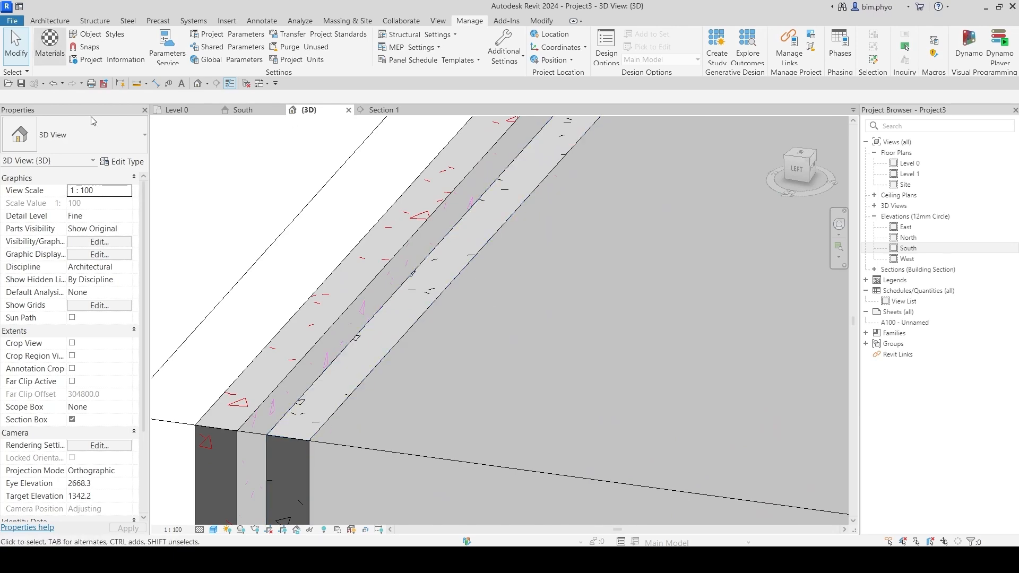
Set the surface foreground pattern of the Concrete, Cast In Situ material to the ANSI33 drafting pattern.
click(49, 45)
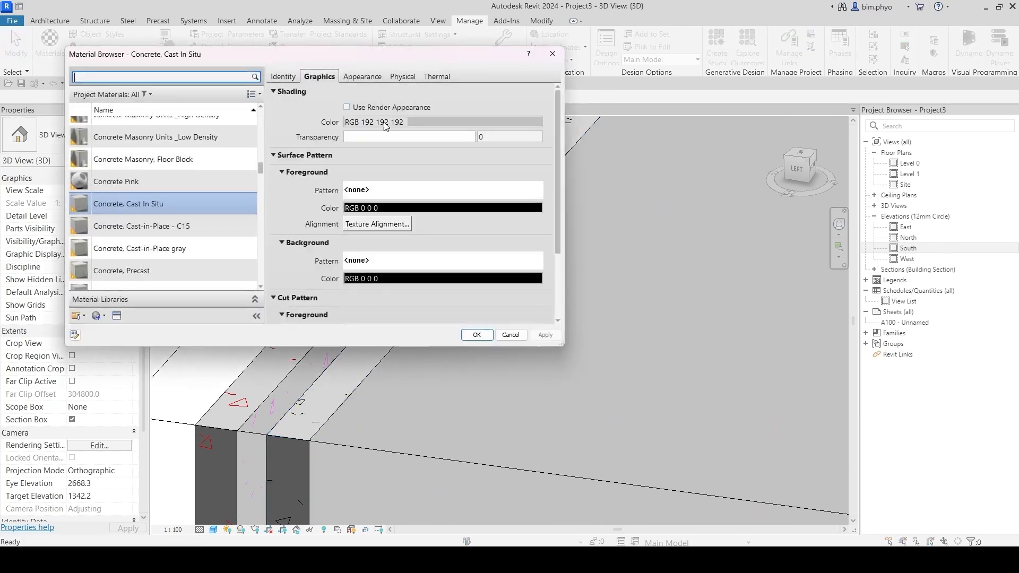
drag(320, 56, 710, 50)
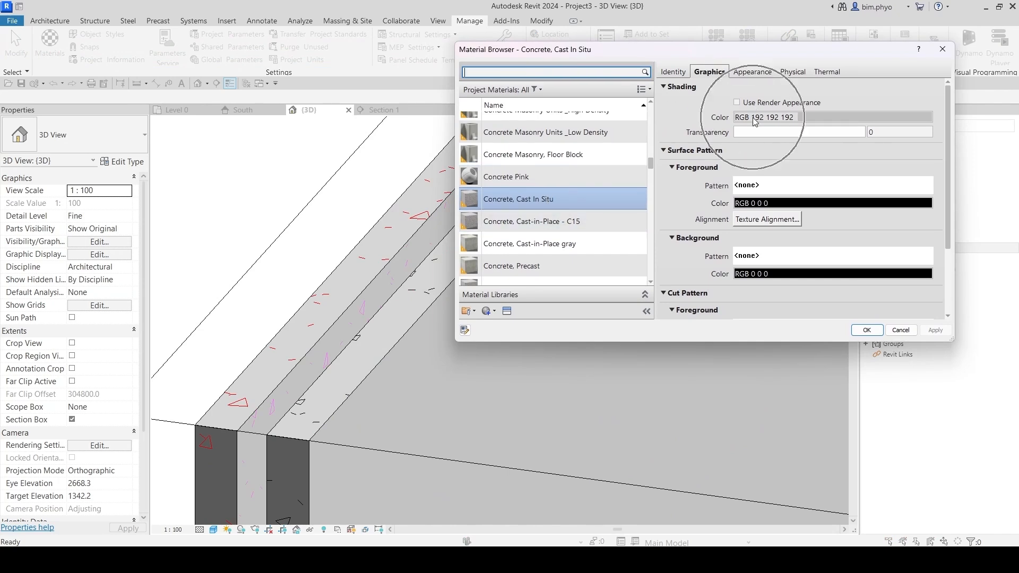
click(766, 186)
scroll(307, 327, down, 3)
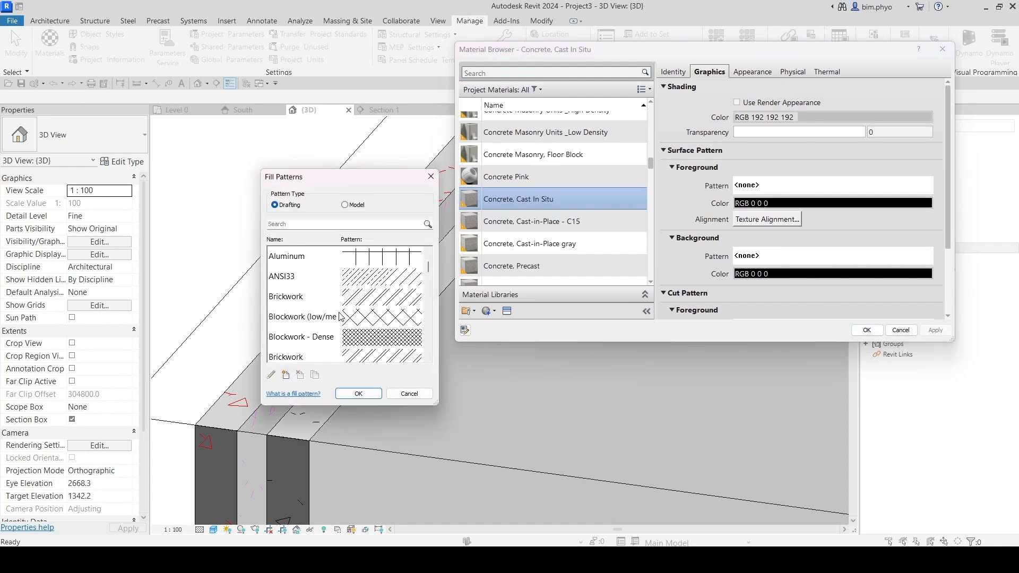
scroll(348, 331, up, 3)
click(362, 345)
click(358, 394)
Set the material's surface foreground pattern color to blue, RGB 0 0 255, and apply it.
click(818, 204)
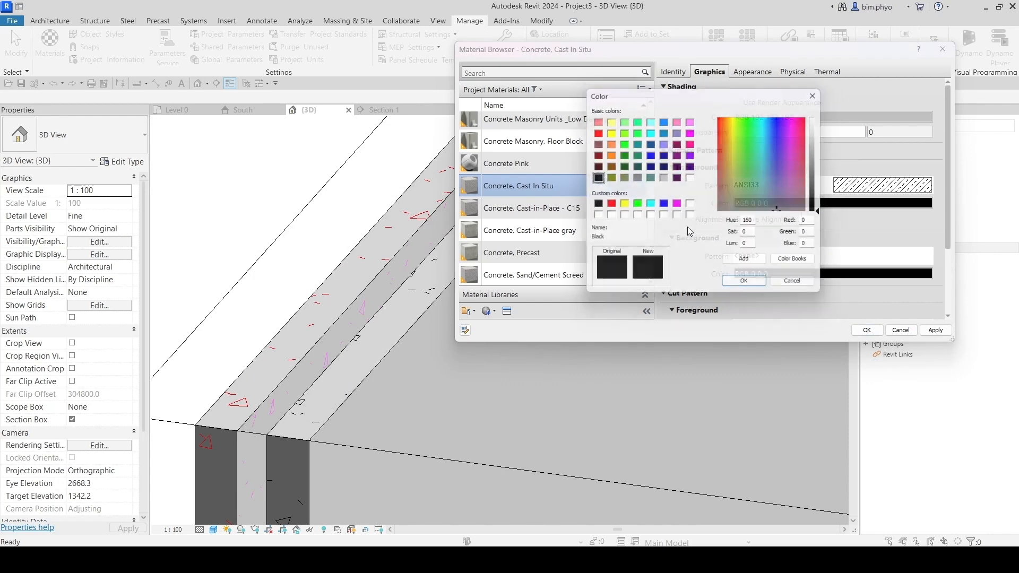
click(664, 206)
click(748, 287)
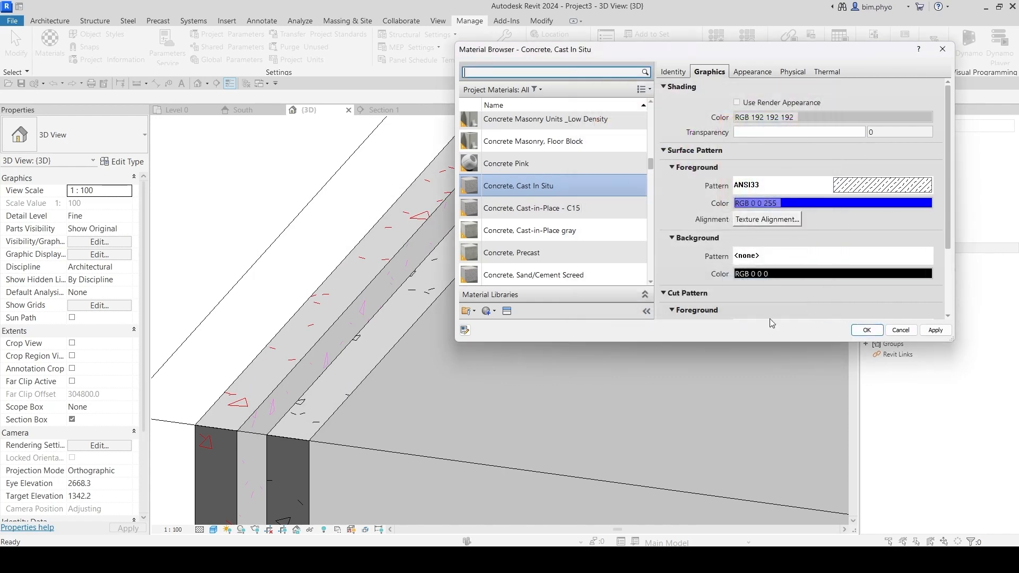
click(934, 330)
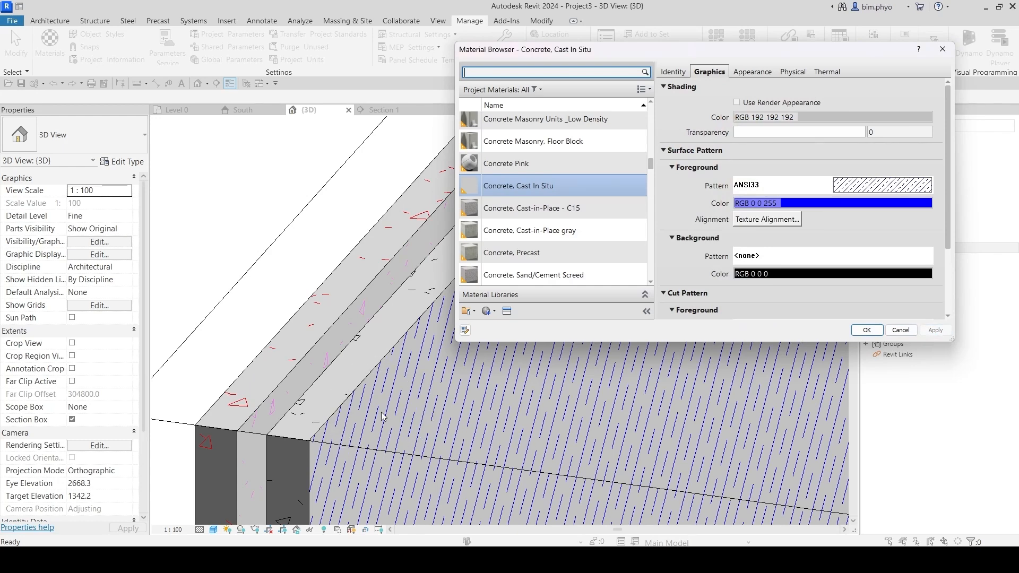
Set the cut foreground pattern color of Concrete, Cast In Situ to yellow, RGB 255 255 0, and apply and close the material settings.
scroll(675, 234, down, 2)
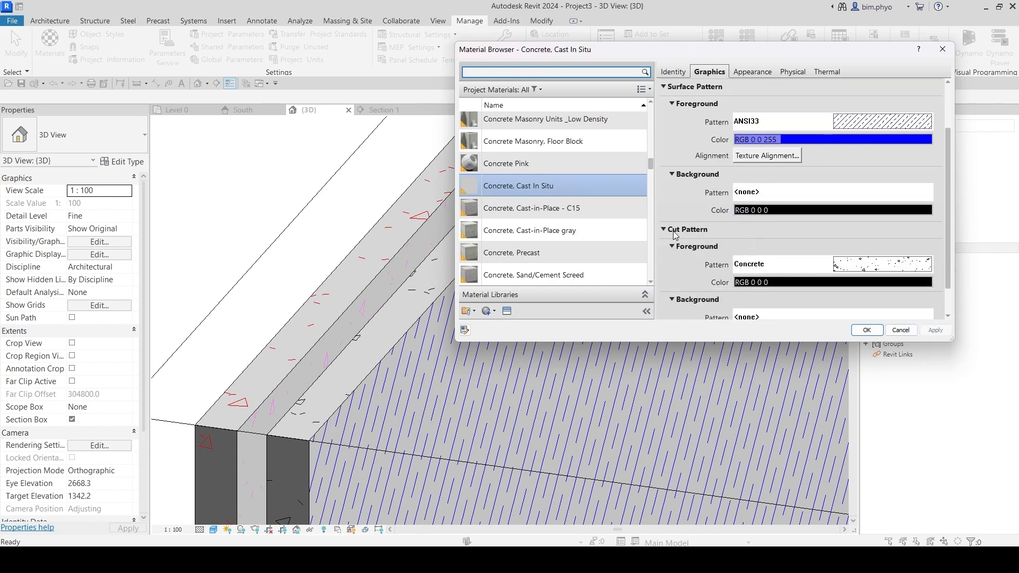
key(ctrl)
key(ctrl)
key(ctrl)
key(ctrl)
click(818, 282)
click(622, 206)
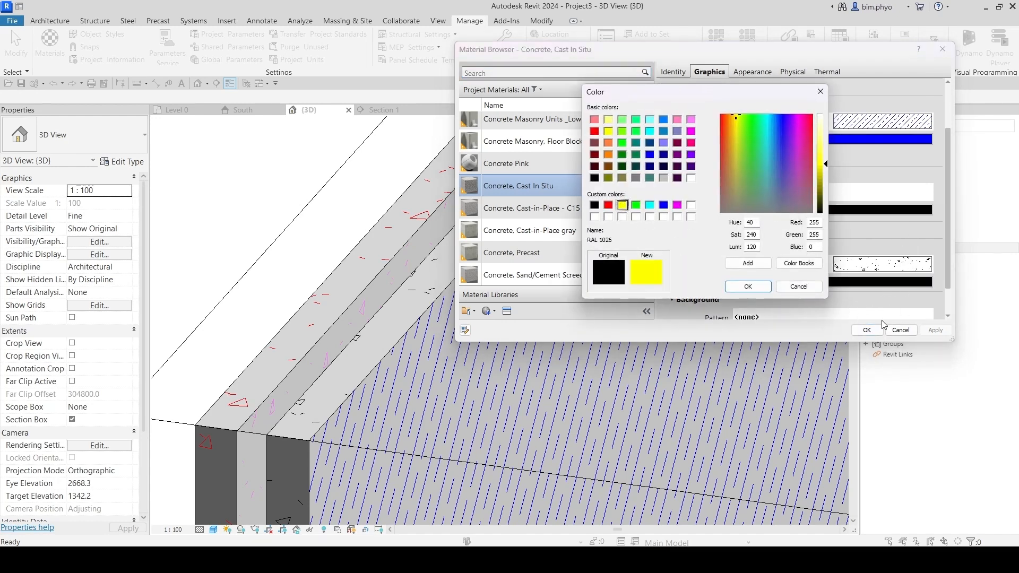
click(749, 287)
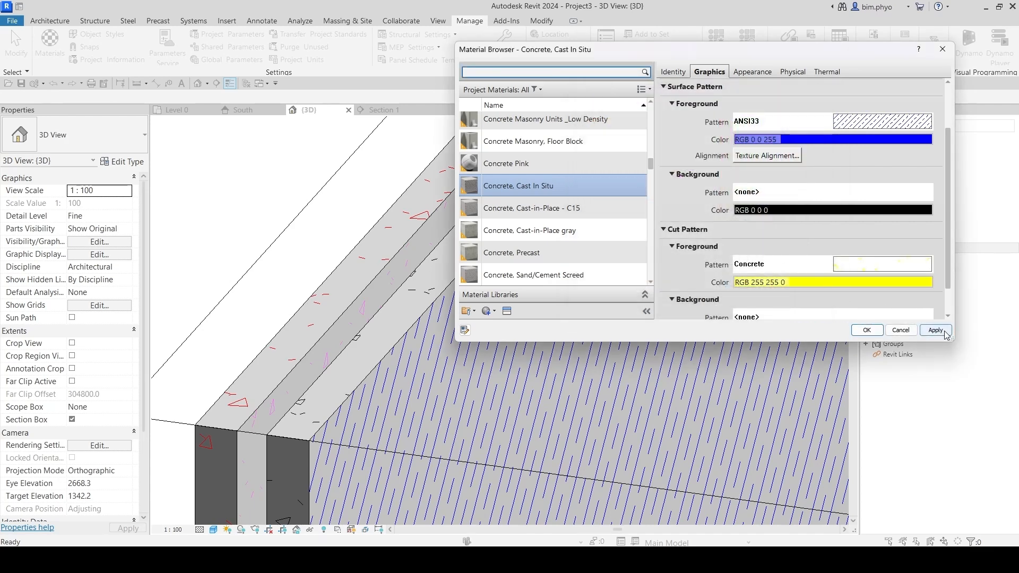
click(944, 333)
click(867, 329)
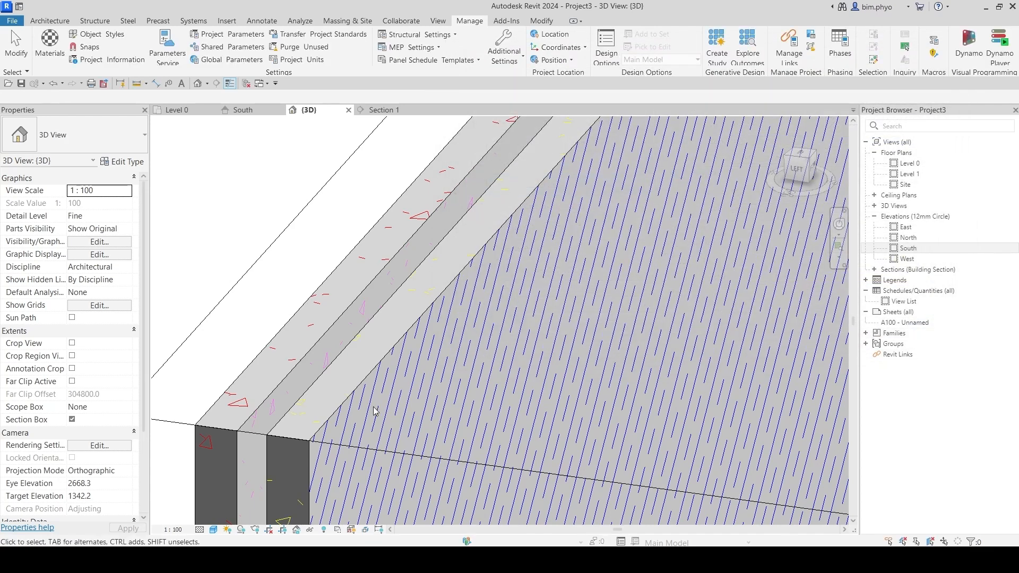
Select the W250 wall in the 3D view to examine its surface and cut patterns.
scroll(384, 343, down, 5)
scroll(469, 317, up, 3)
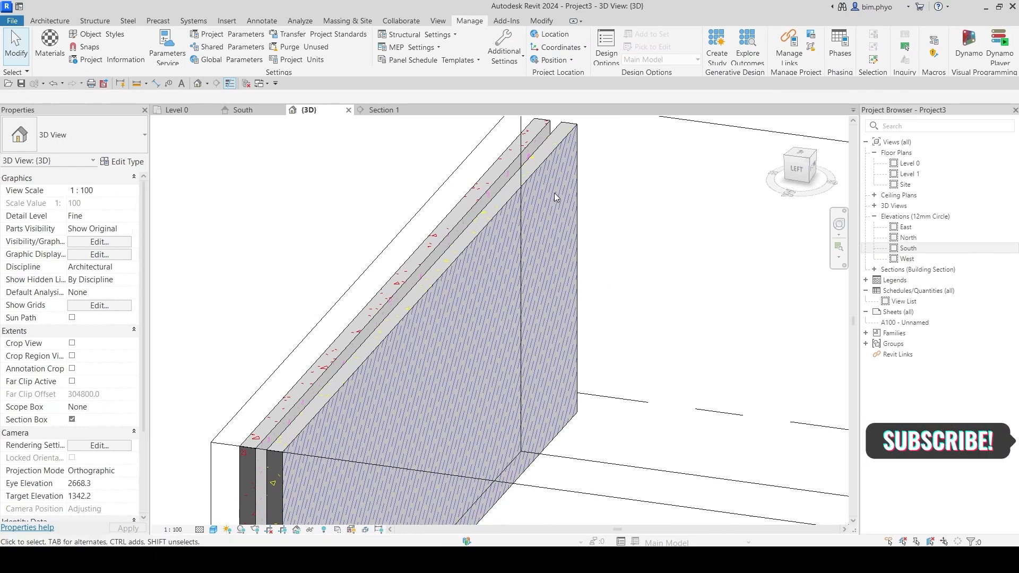
middle_drag(477, 250, 520, 206)
click(462, 245)
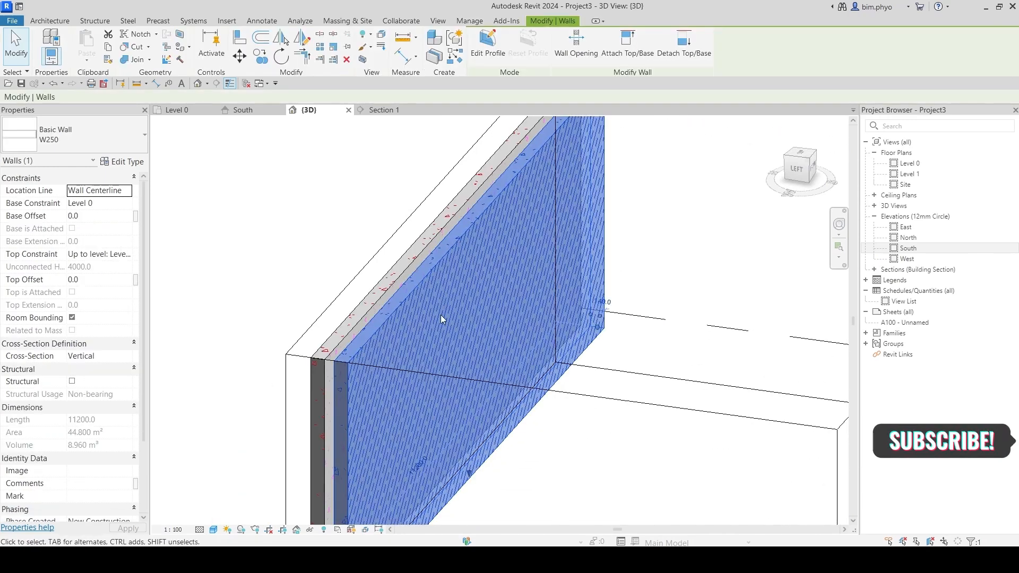
scroll(384, 336, up, 3)
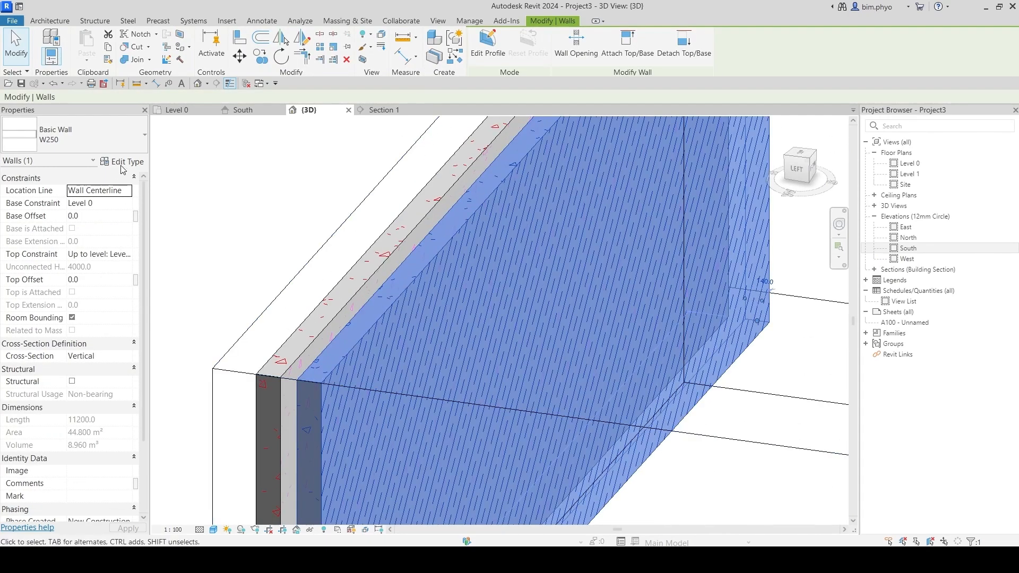
right_click(466, 248)
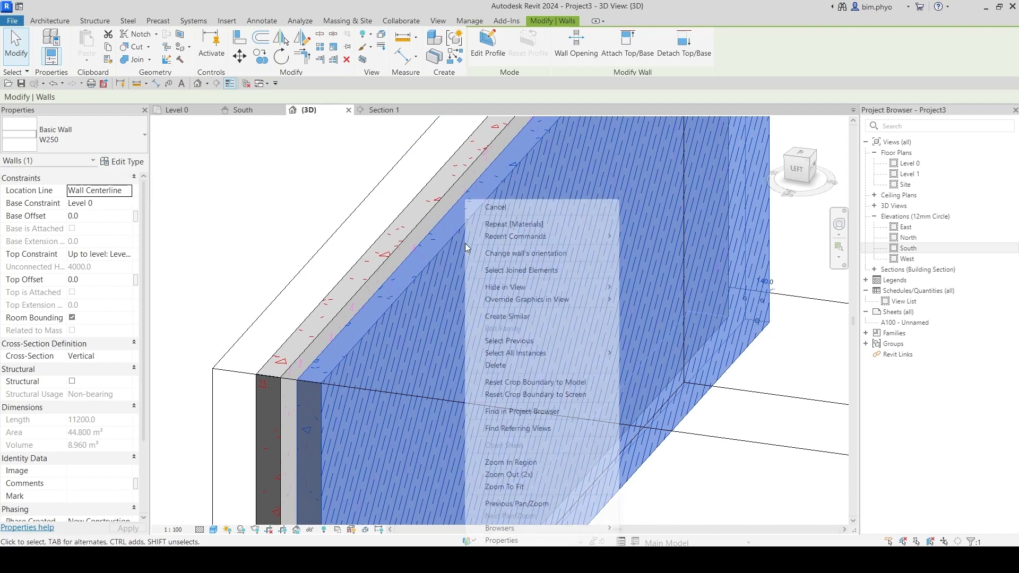
key(Escape)
key(Escape)
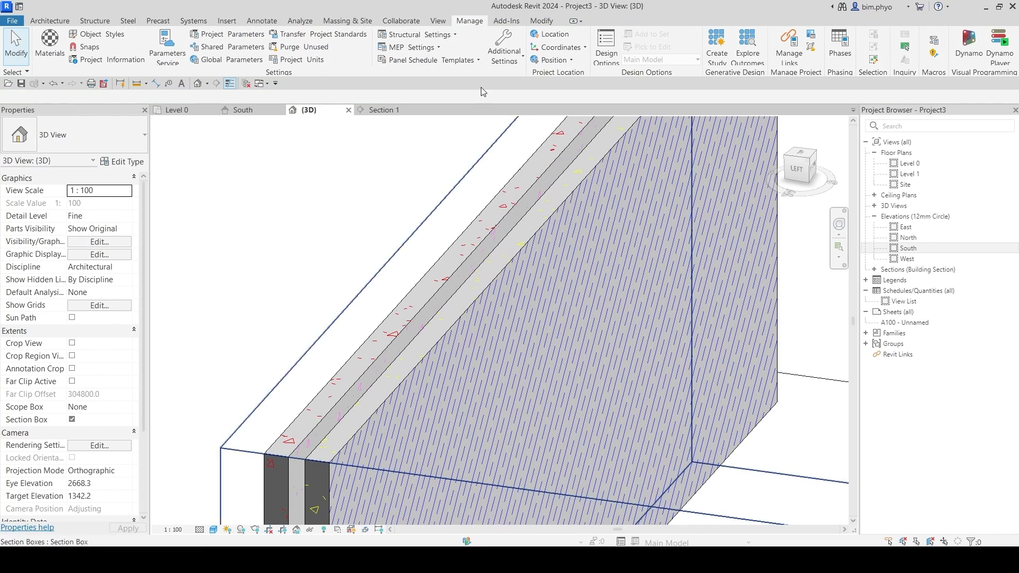
click(50, 44)
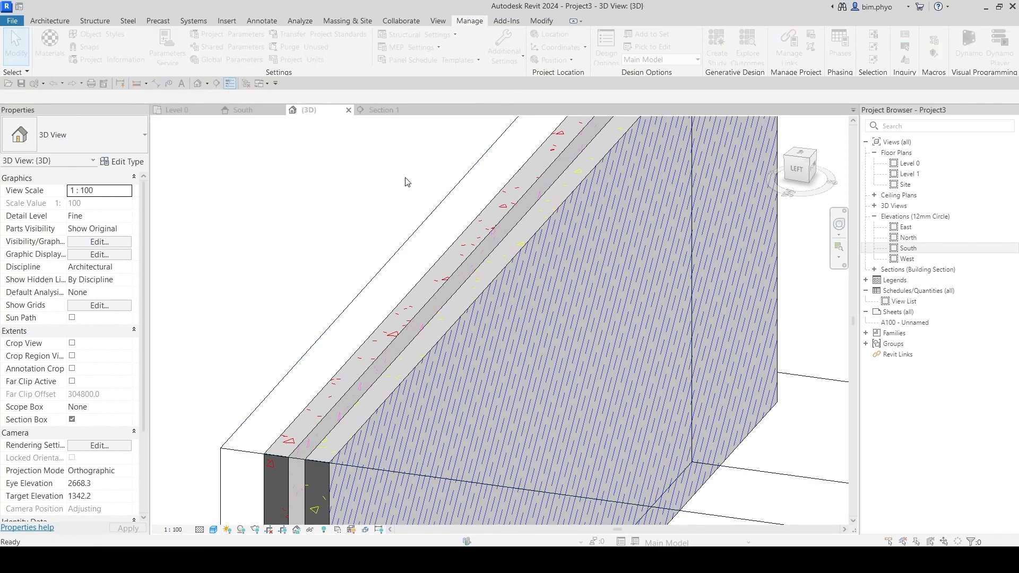
click(487, 311)
click(523, 332)
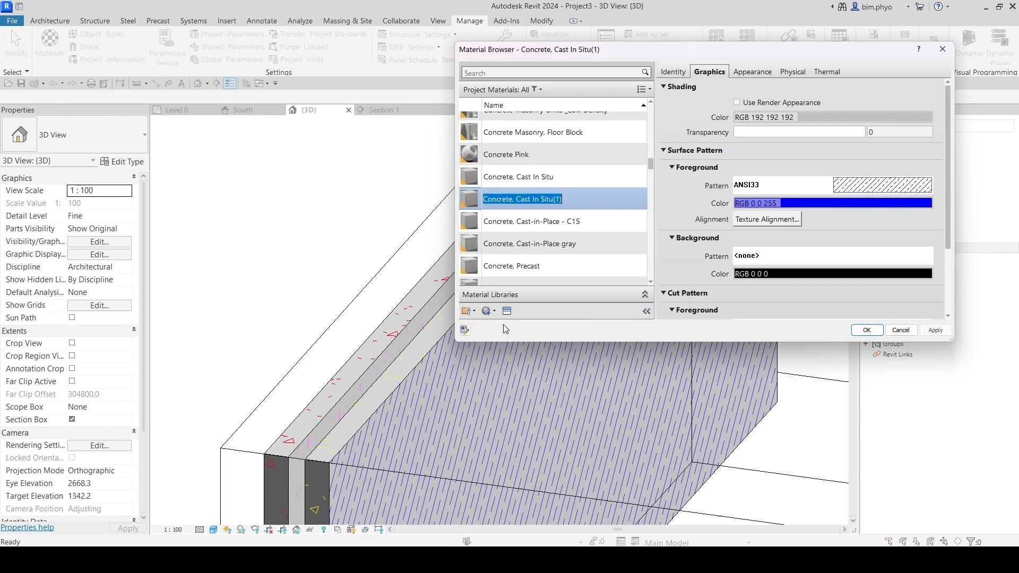
key(BackSpace)
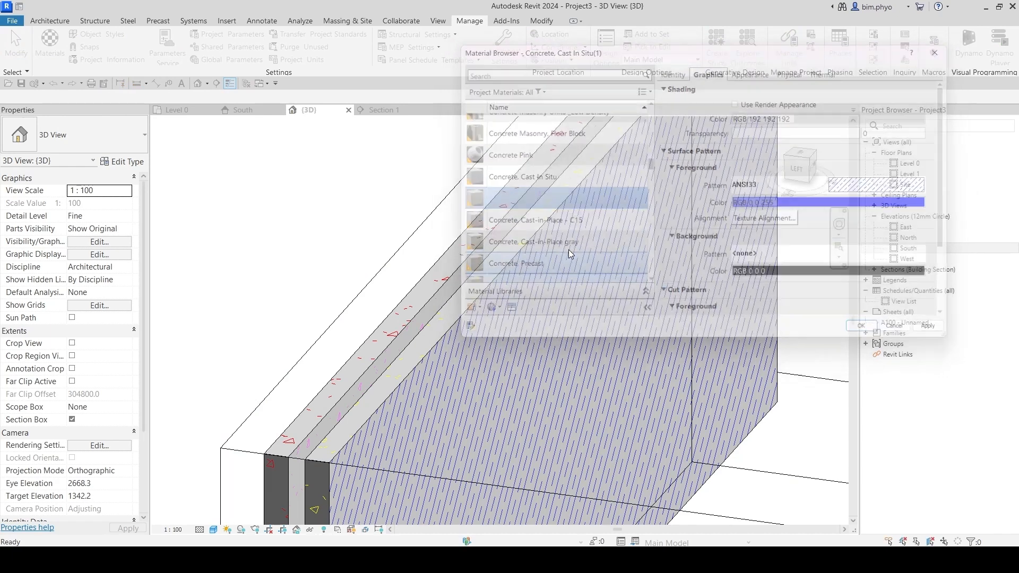
Create a new project material and name it Yellow colour.
click(49, 44)
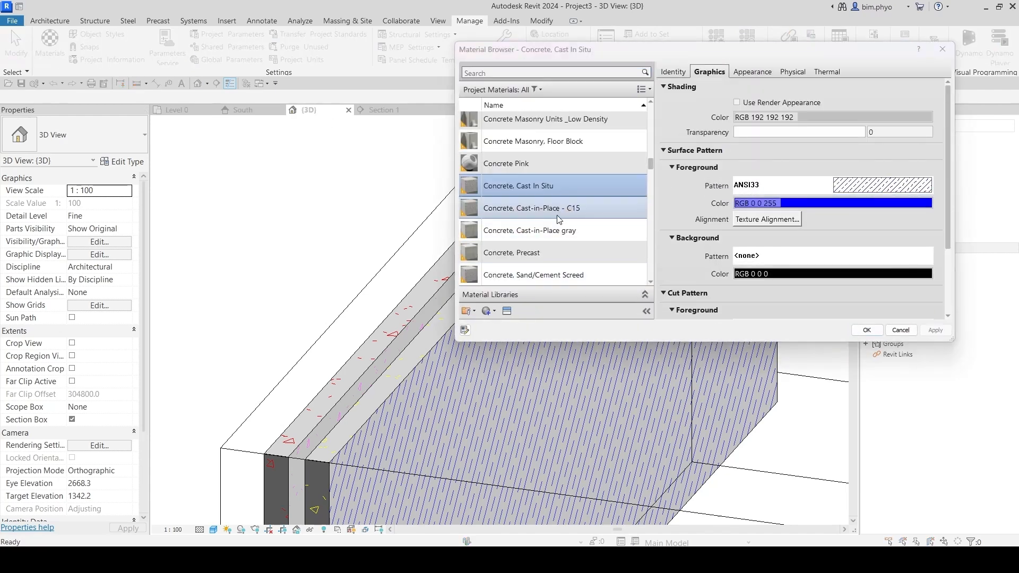
click(488, 315)
click(496, 322)
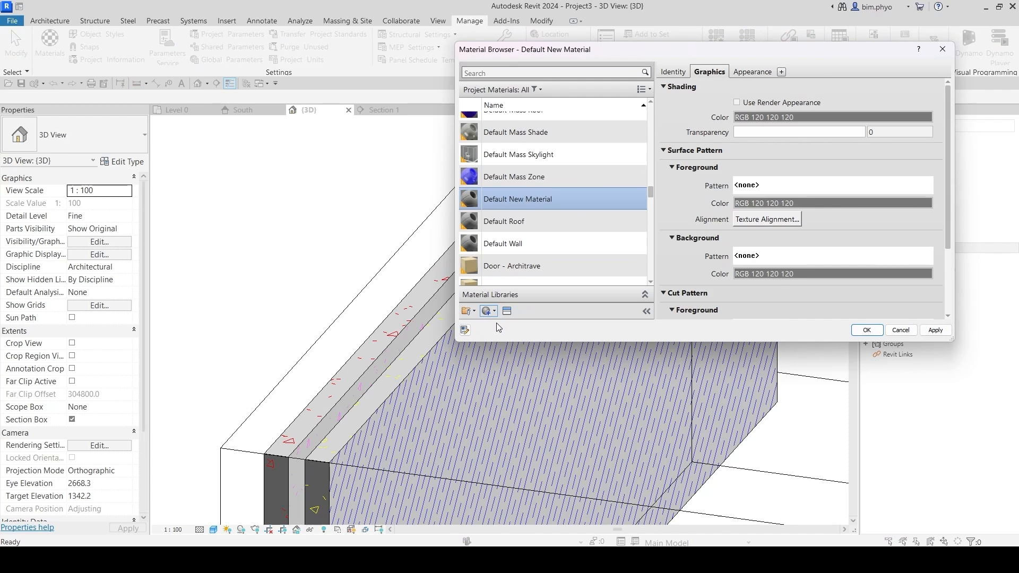
right_click(532, 199)
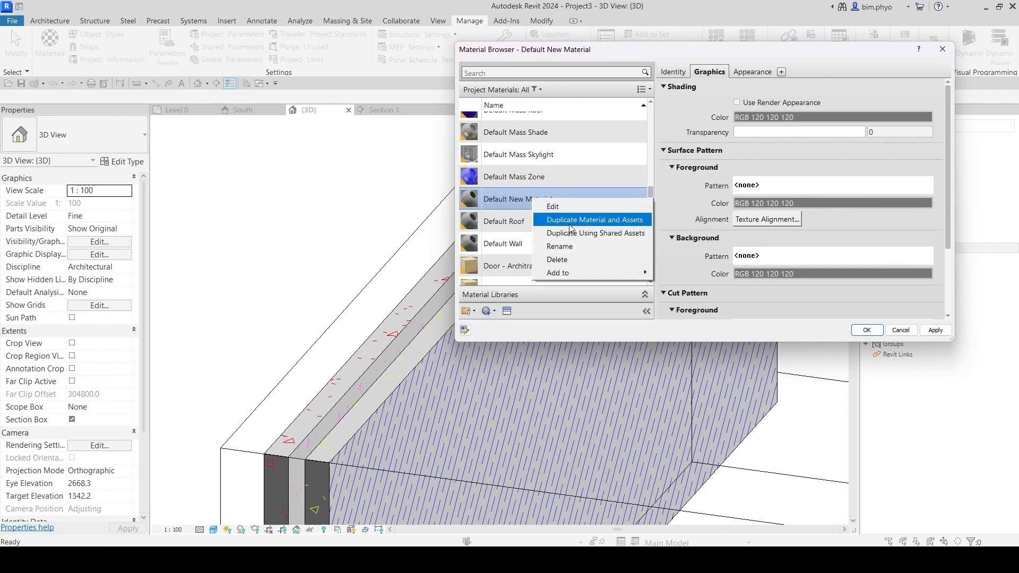
click(561, 247)
text(Yellow colour)
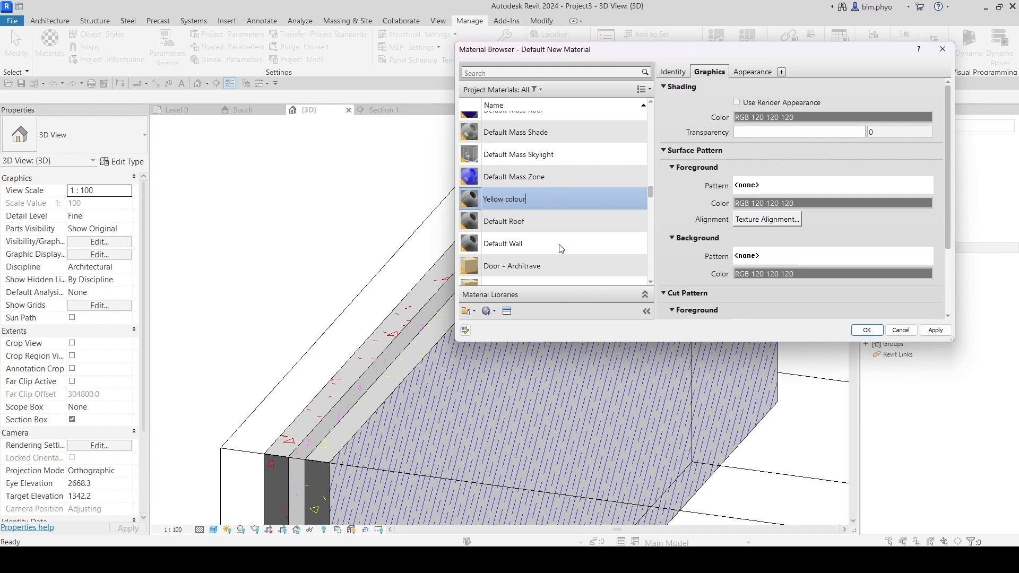
key(Return)
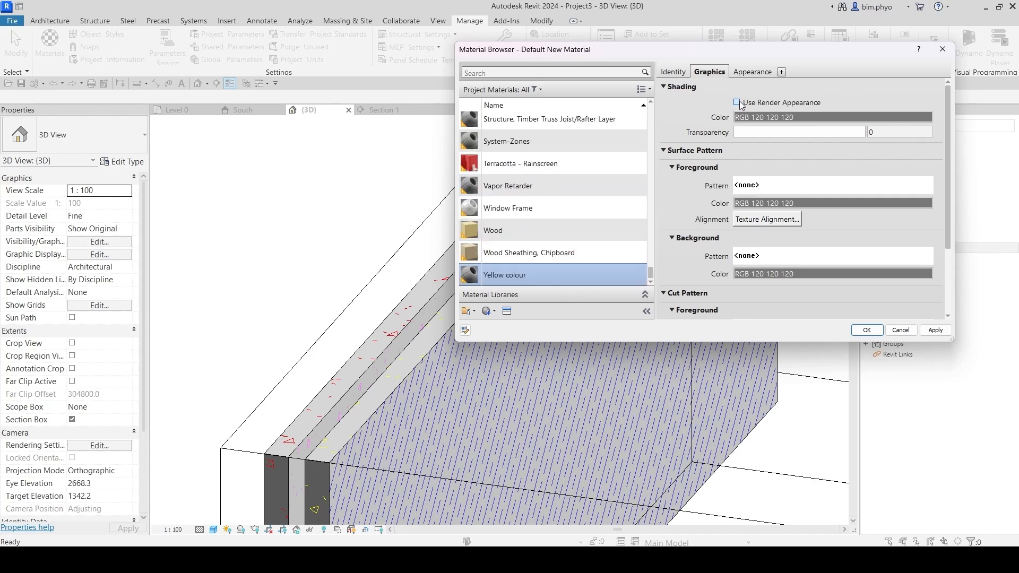
Set both the shading color and the generic appearance color of Yellow colour to yellow, RGB 255 255 0.
click(757, 116)
click(623, 205)
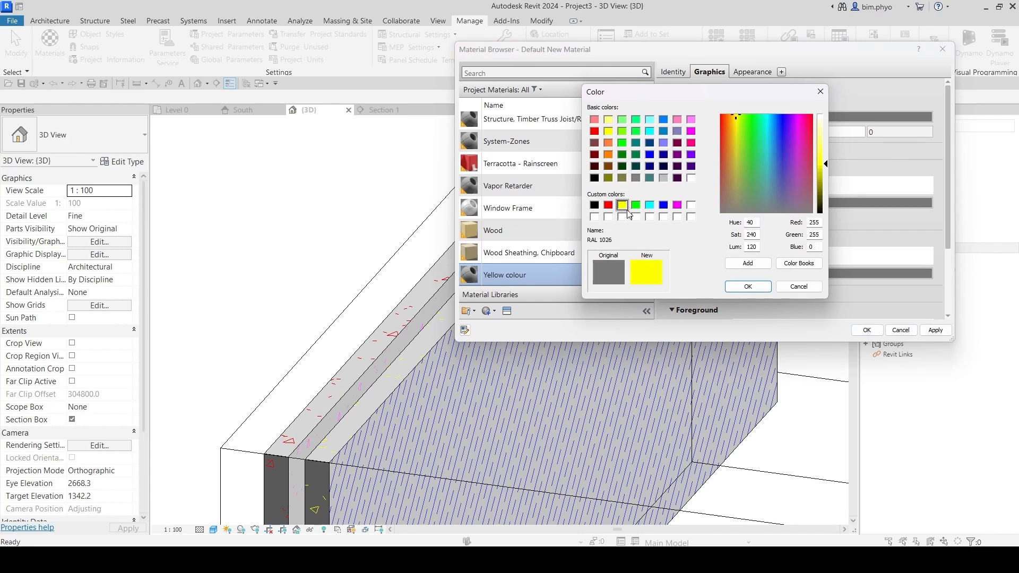
click(748, 287)
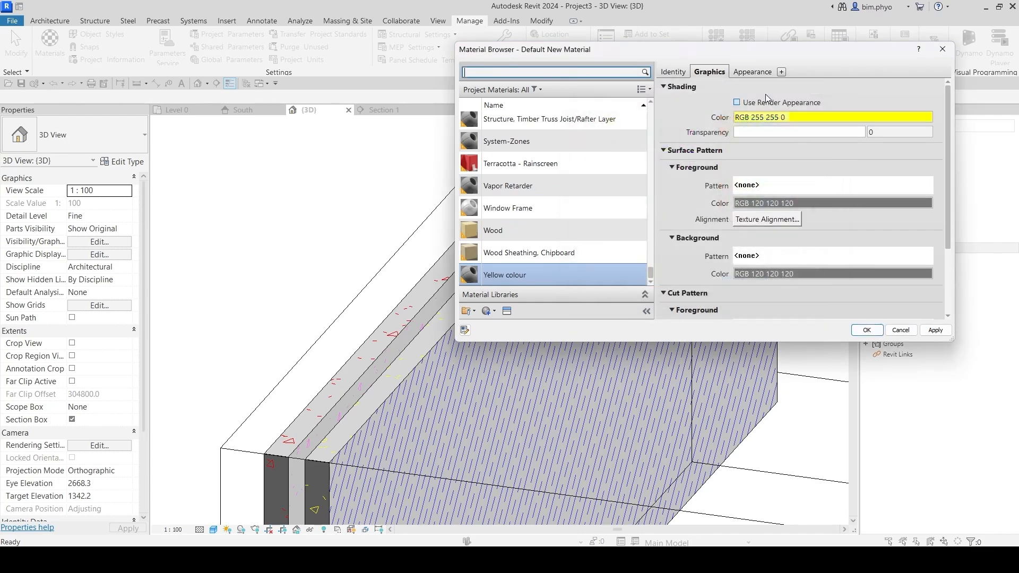
click(750, 73)
click(801, 195)
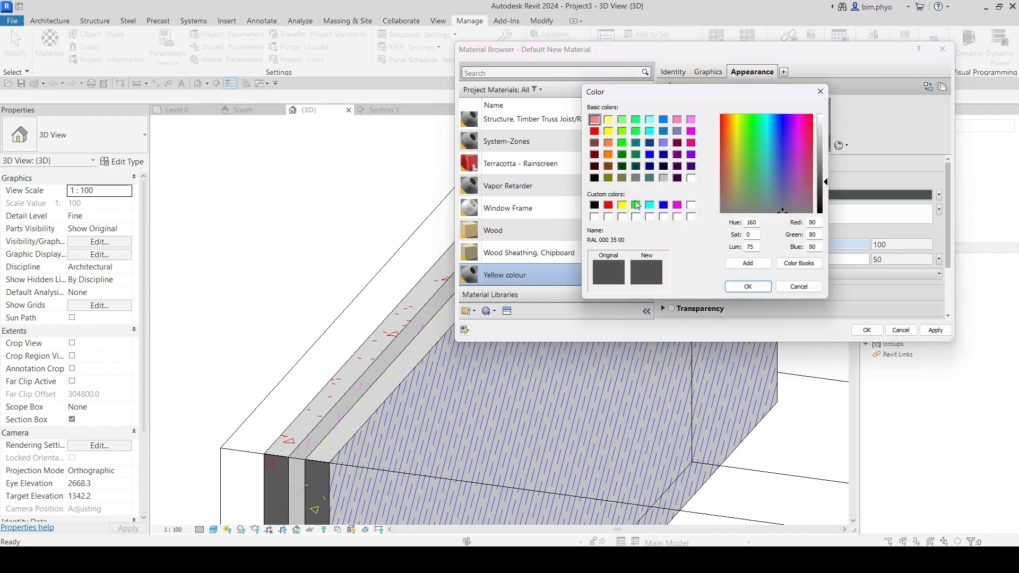
click(622, 205)
click(751, 288)
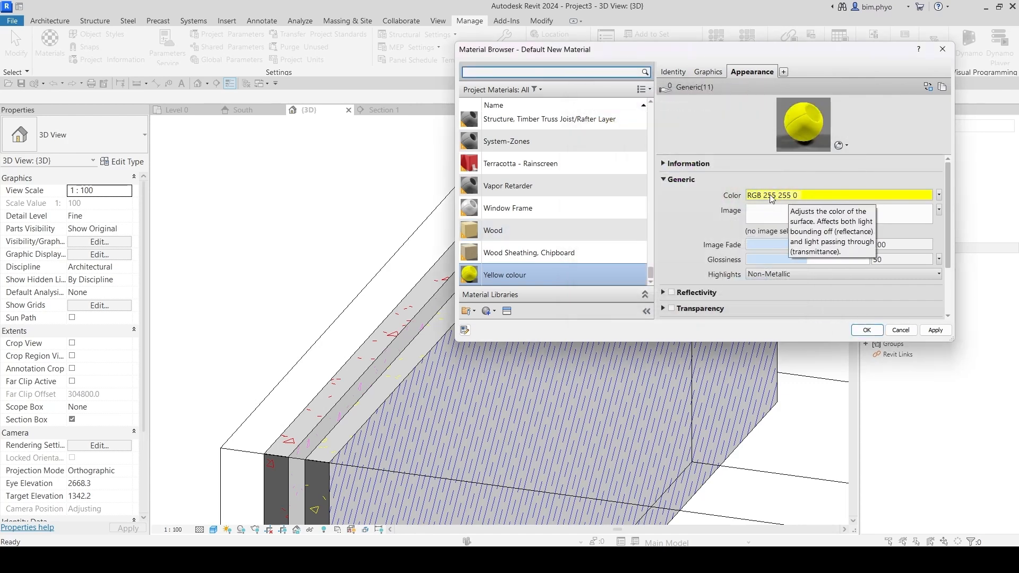
click(709, 72)
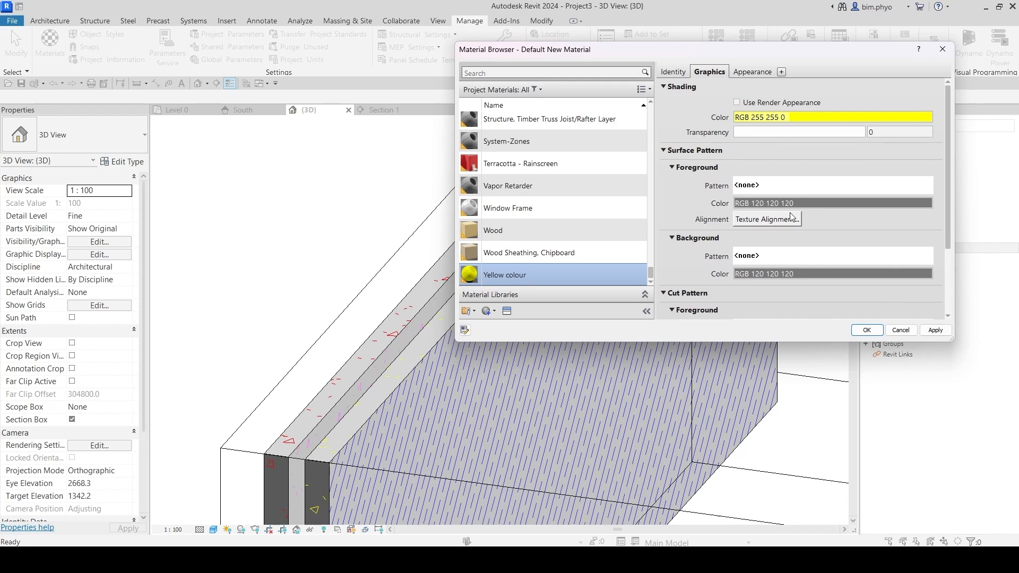
Create another new project material and name it Red color.
click(489, 311)
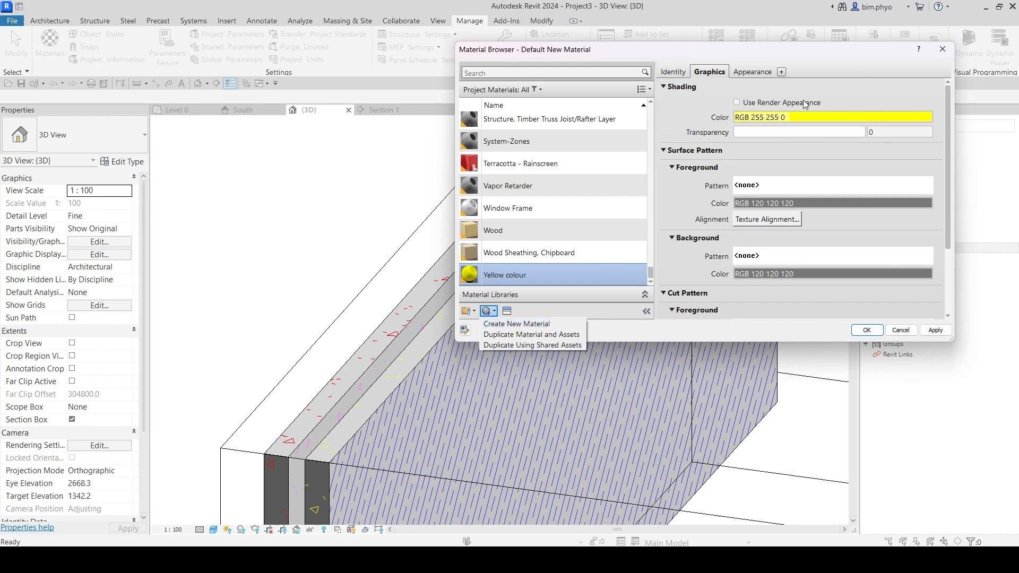
click(517, 323)
right_click(545, 191)
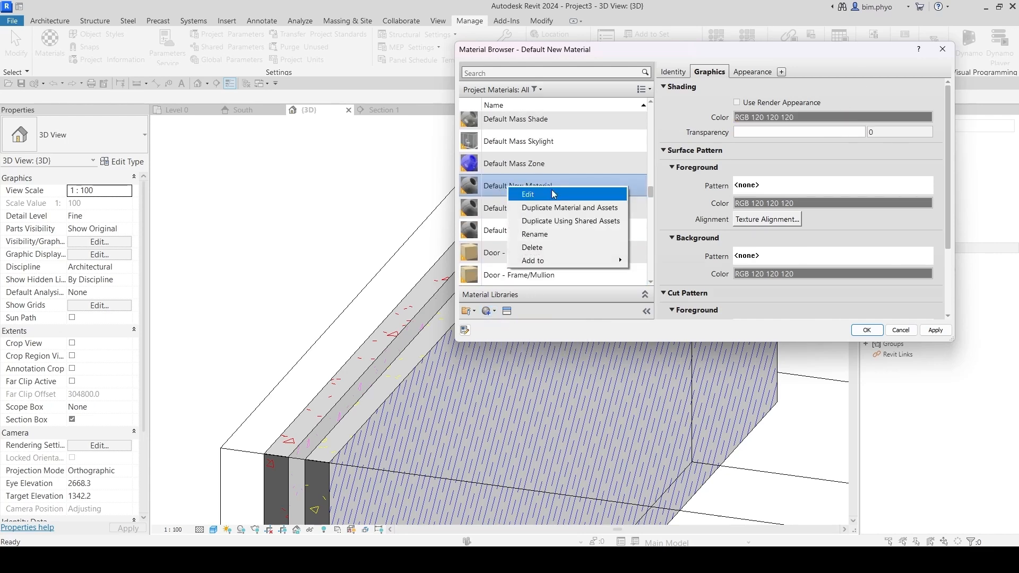
click(540, 234)
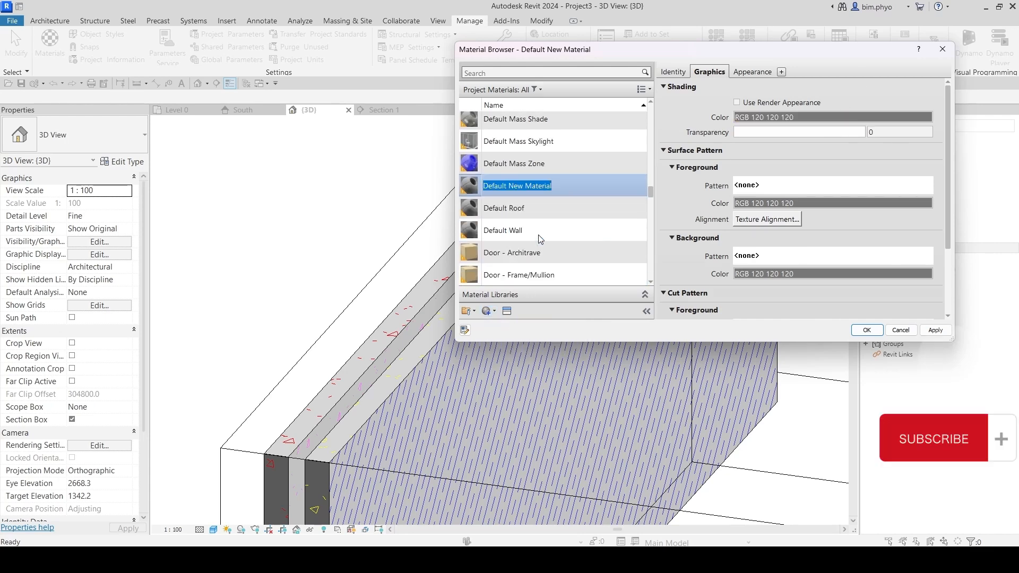
text(Red co)
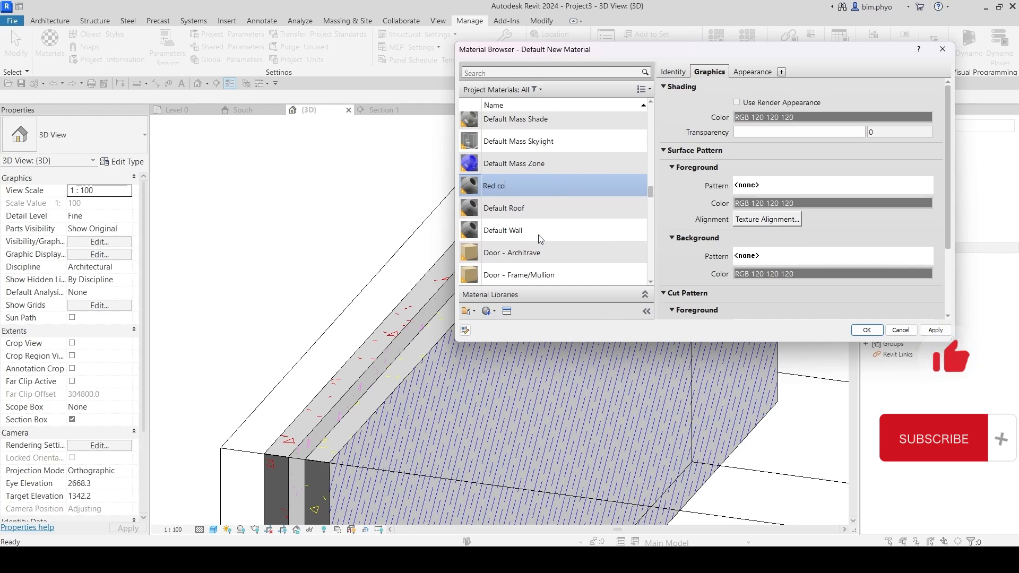
text(lor)
key(Return)
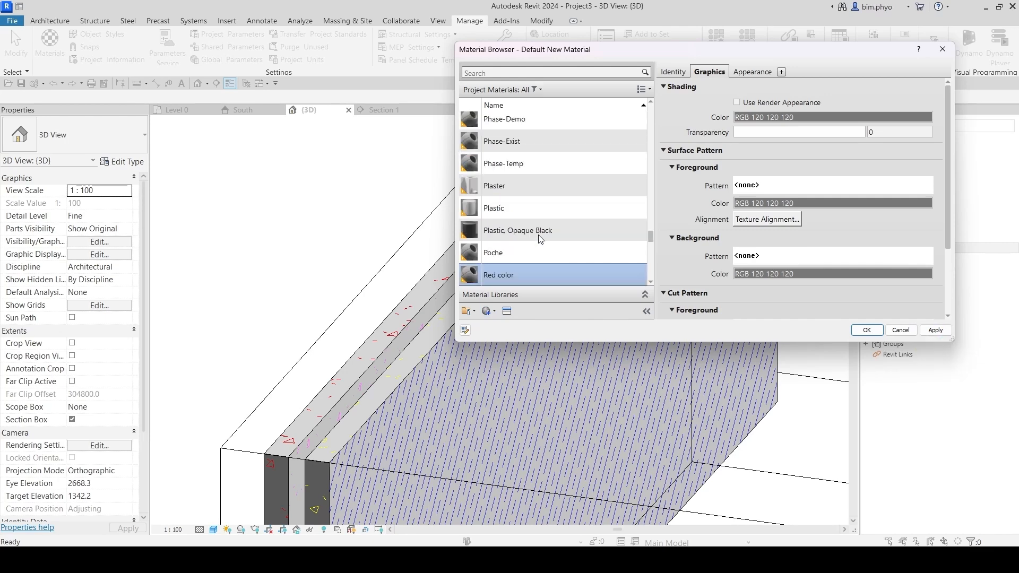
Set both the shading color and the generic appearance color of Red color to red, RGB 255 0 0.
click(760, 122)
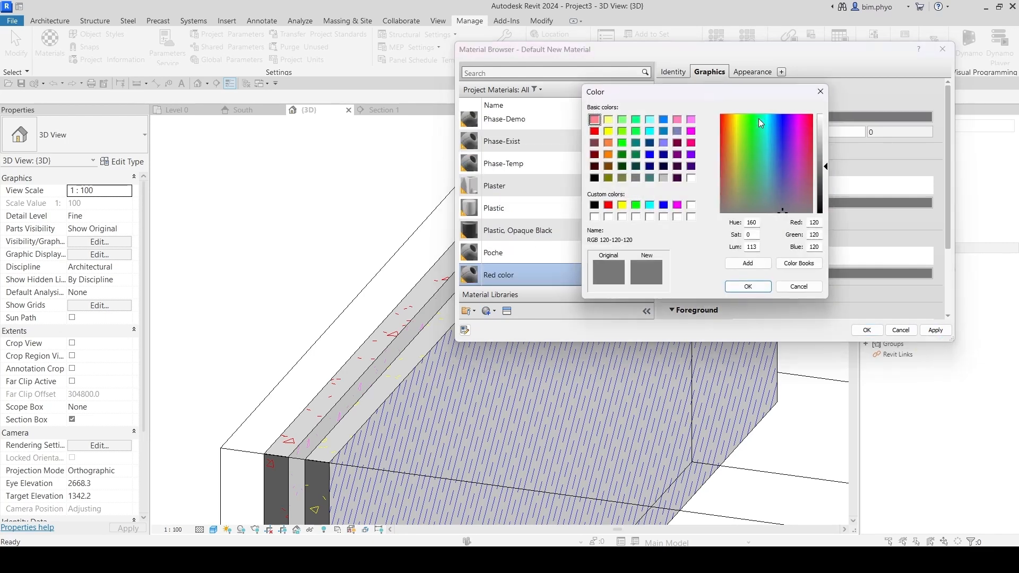
click(609, 205)
click(748, 287)
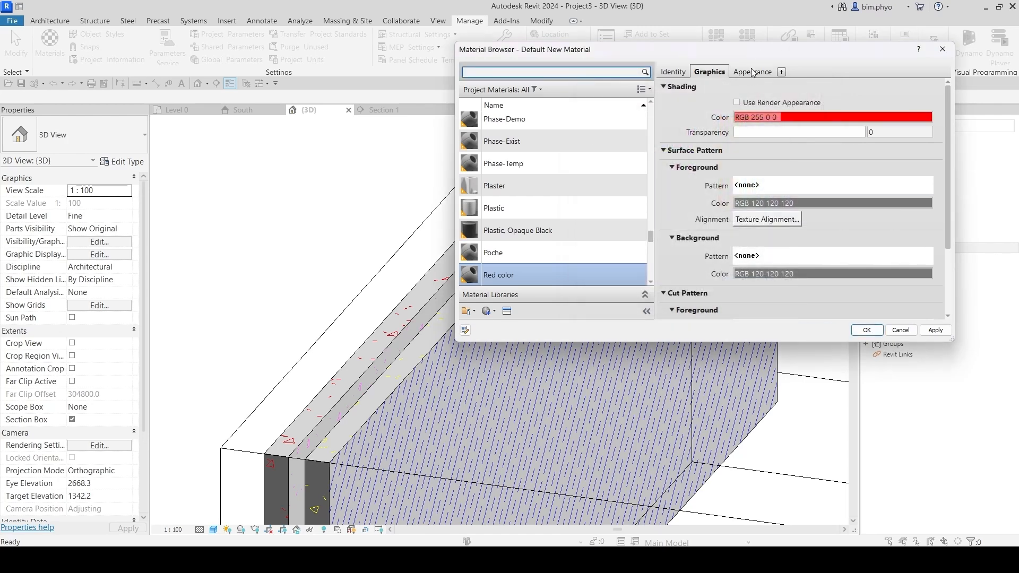
click(752, 71)
click(803, 190)
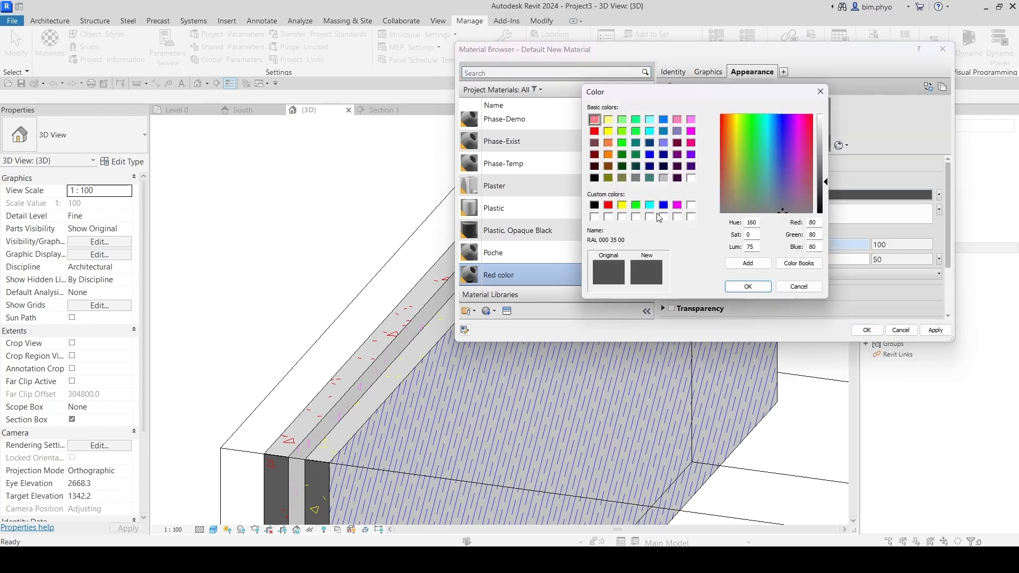
click(608, 205)
click(748, 286)
click(709, 71)
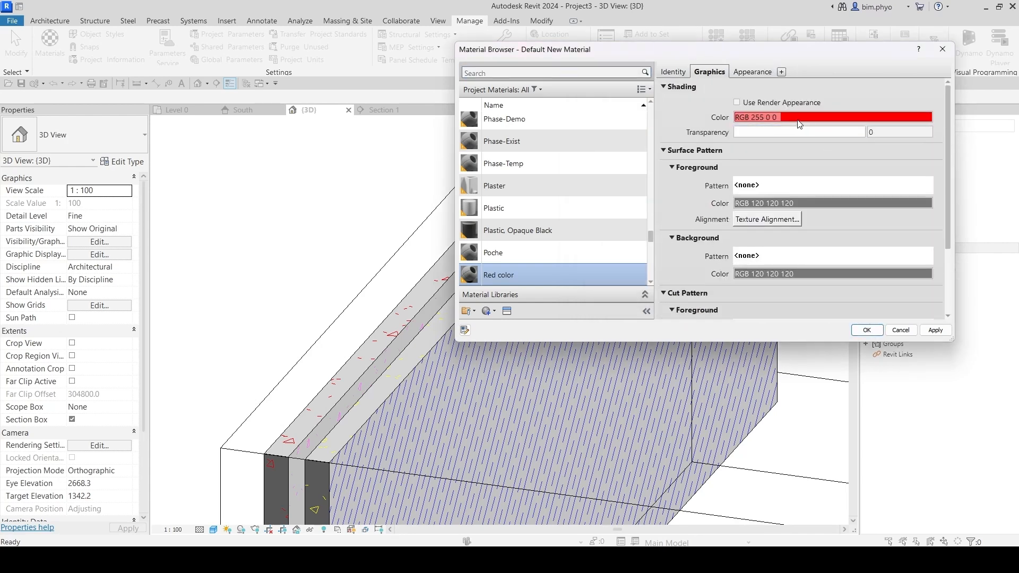
Set the shading color of the Red color material to white, RGB 255 255 255.
click(800, 119)
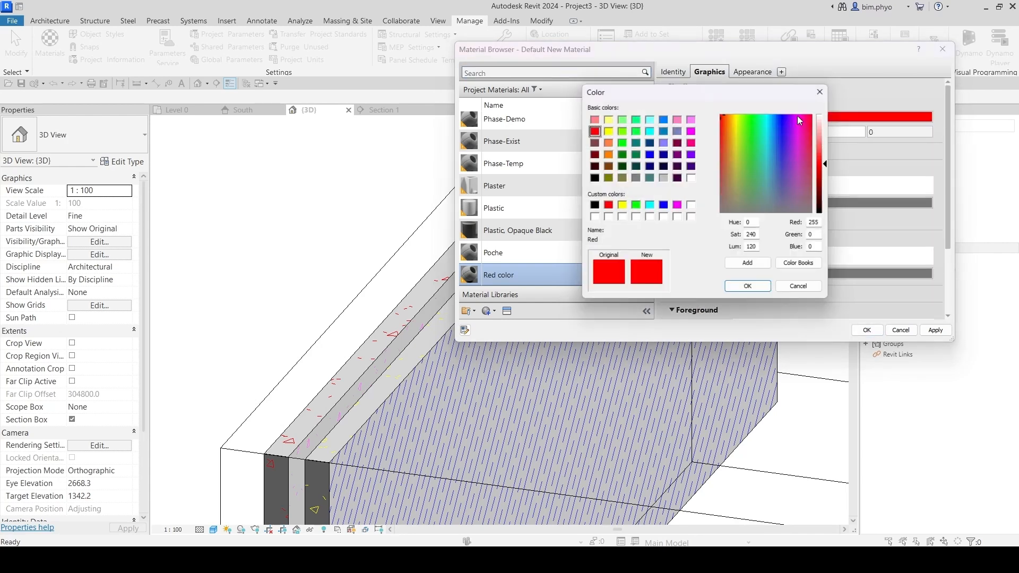
click(690, 205)
click(747, 287)
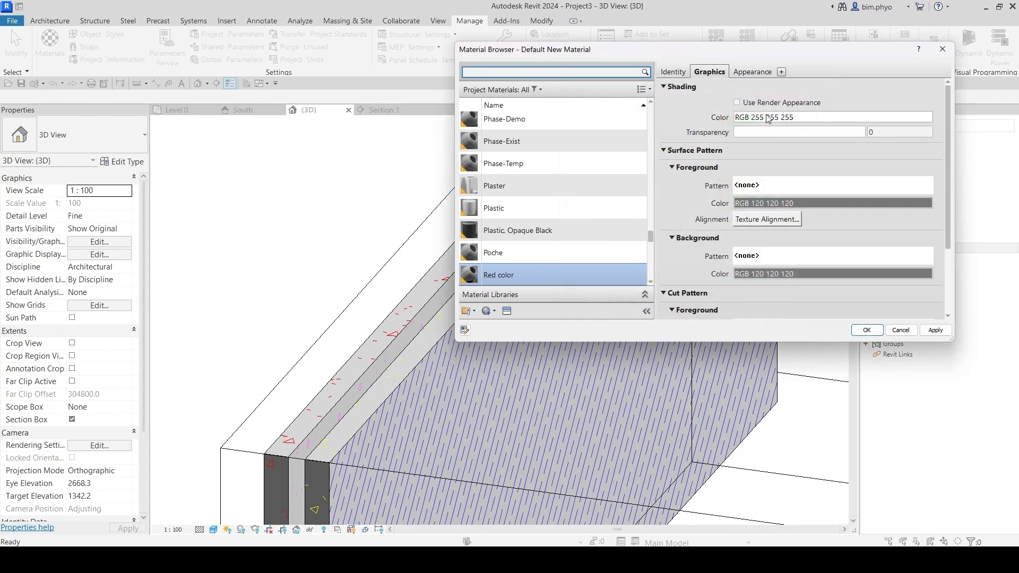
Match Red color's shading to its appearance with Use Render Appearance, switch the option off again, and apply and close the material settings.
click(738, 103)
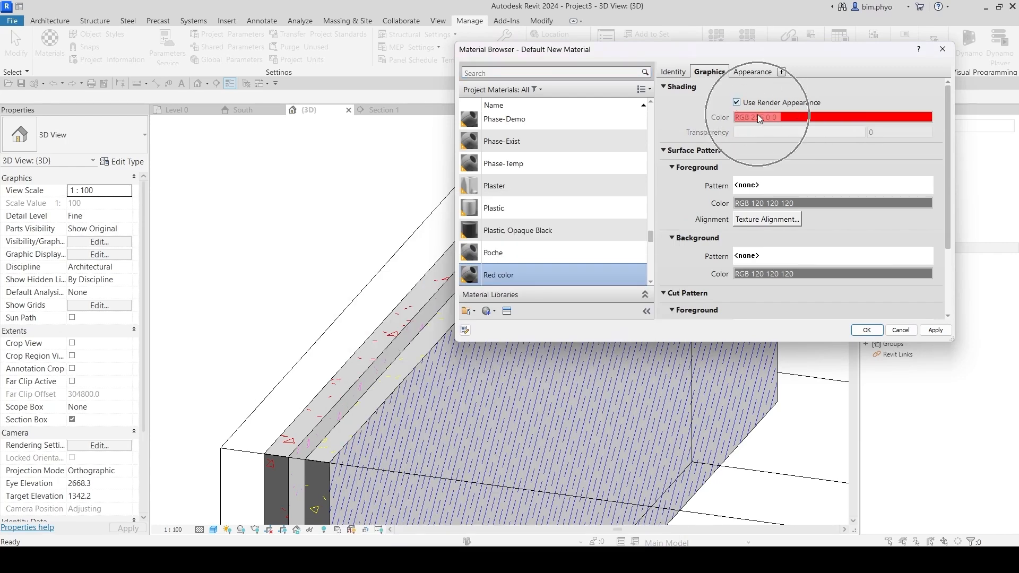
click(750, 72)
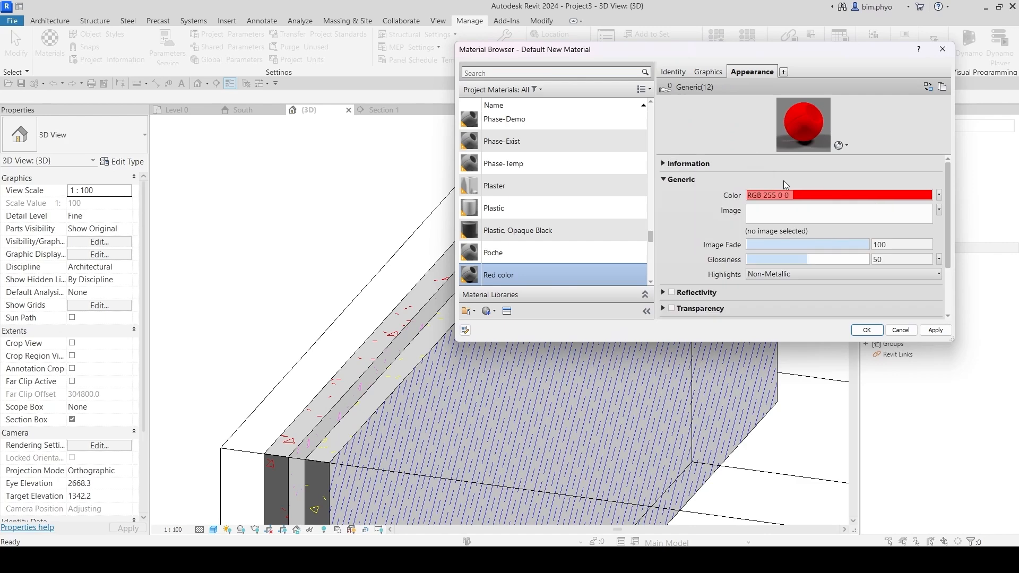
click(709, 72)
click(738, 103)
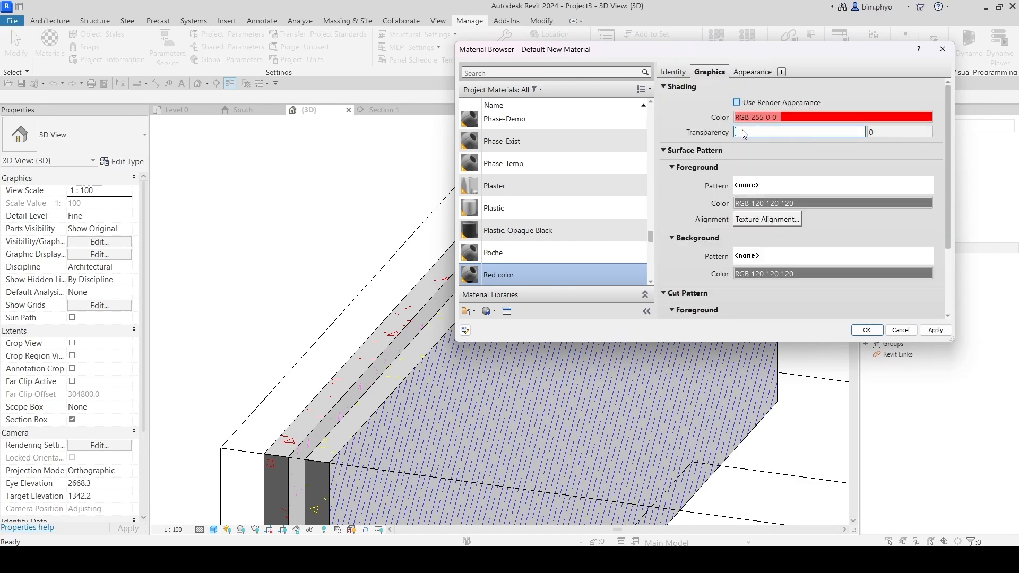
click(936, 330)
click(867, 330)
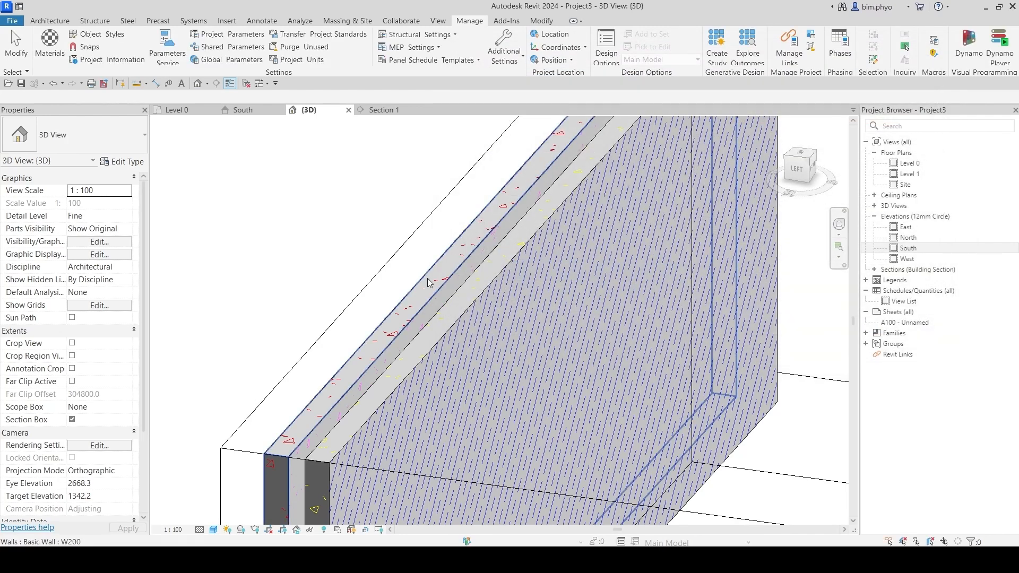
Assign the Red color material to the structure layer of the W250 wall type and accept the type changes.
click(492, 285)
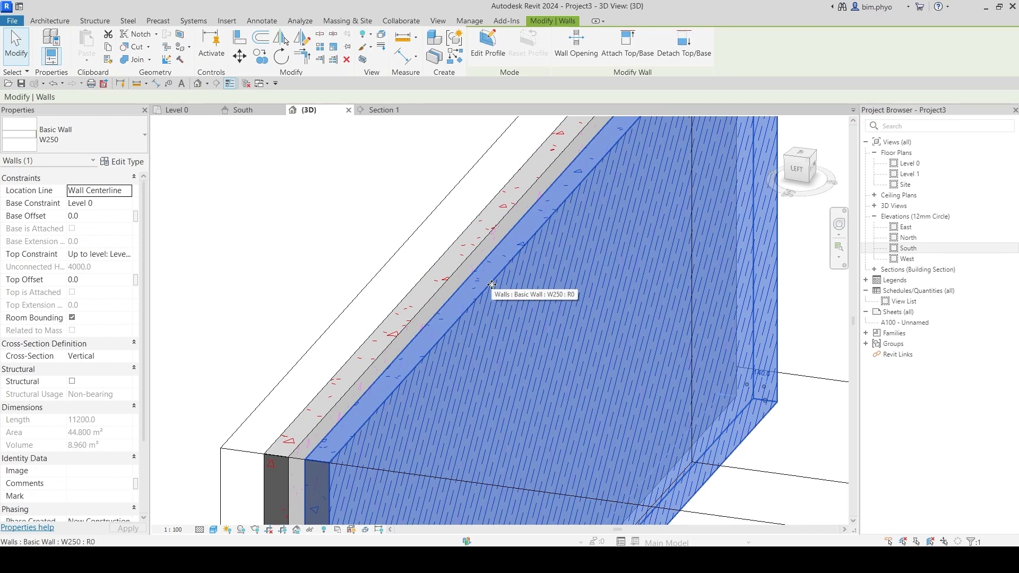
click(123, 162)
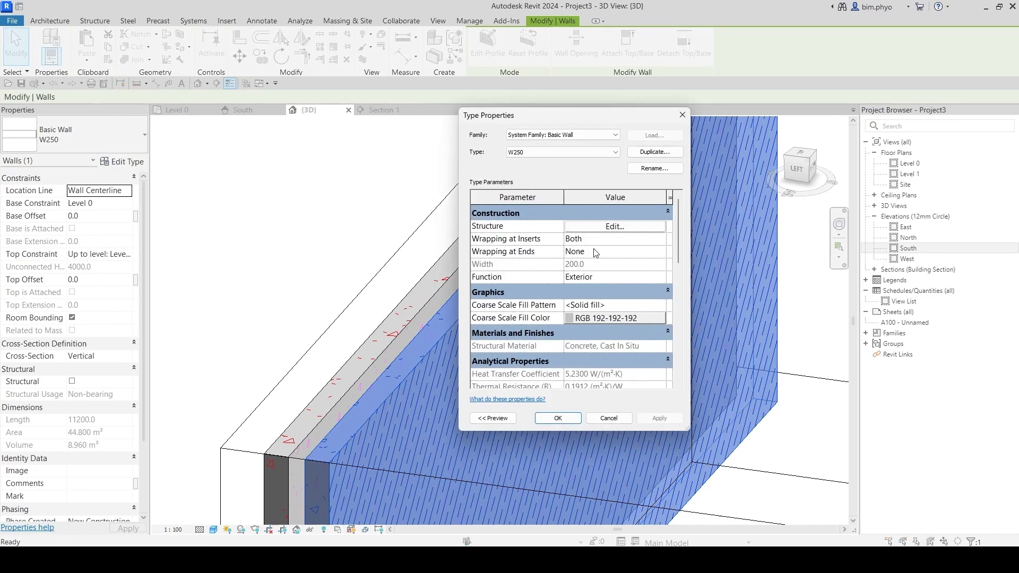
click(615, 227)
click(550, 235)
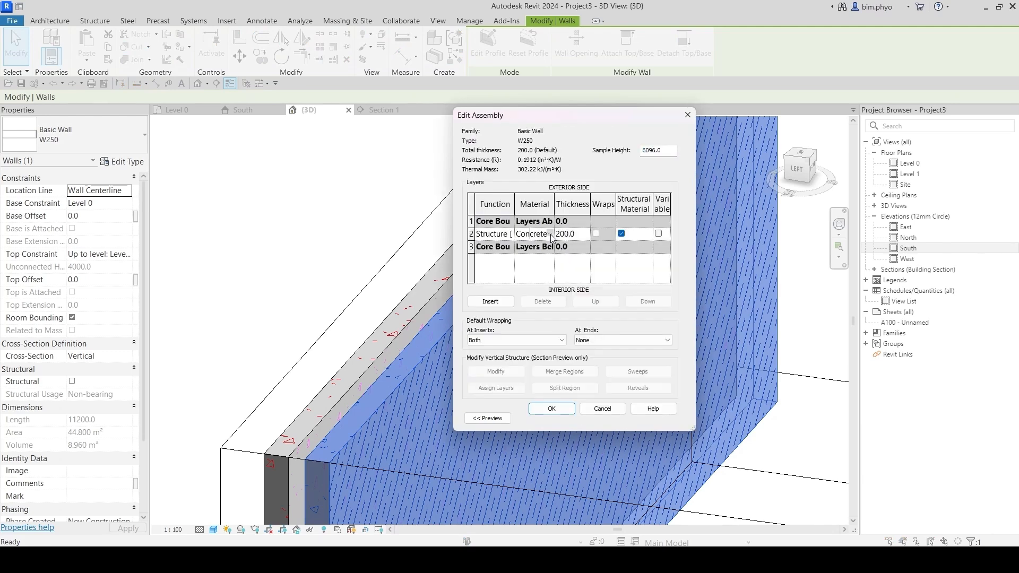
click(550, 234)
text(red)
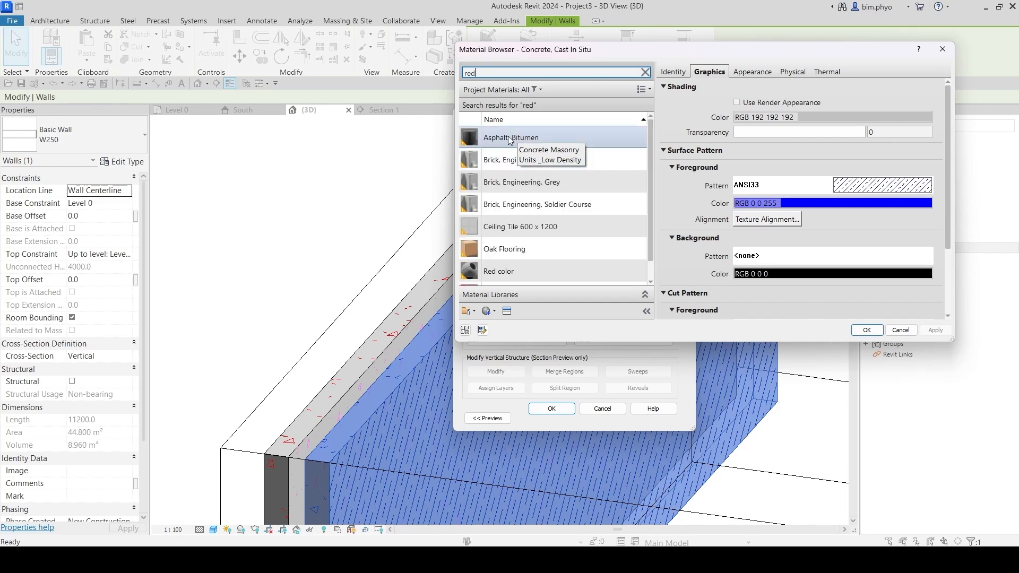
click(508, 252)
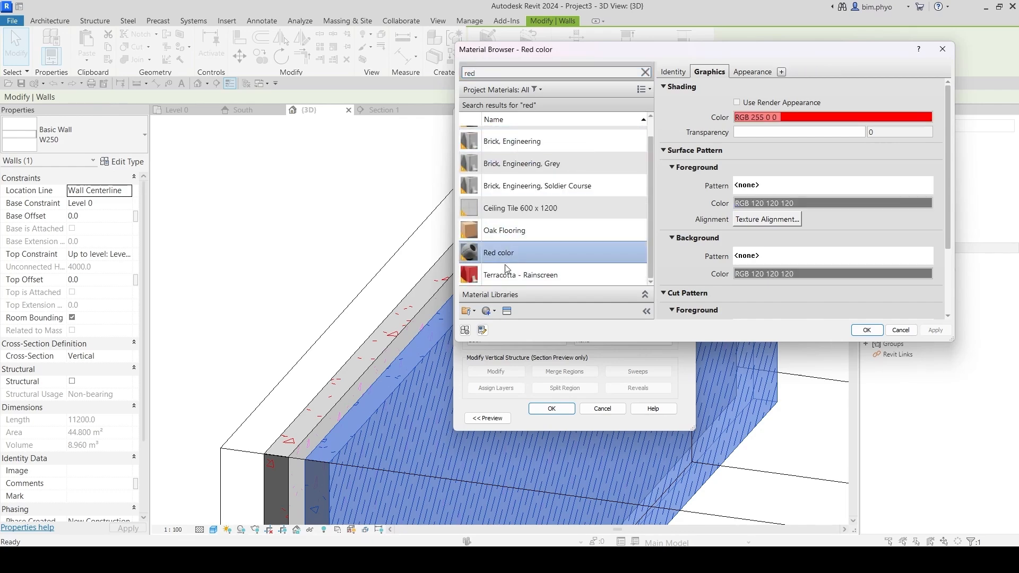
click(867, 330)
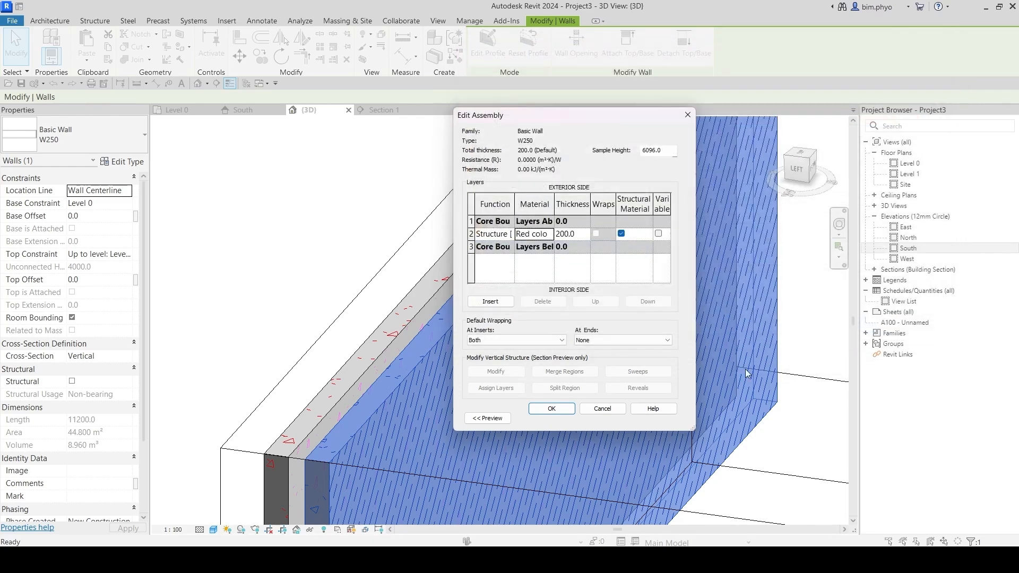
click(534, 408)
click(554, 420)
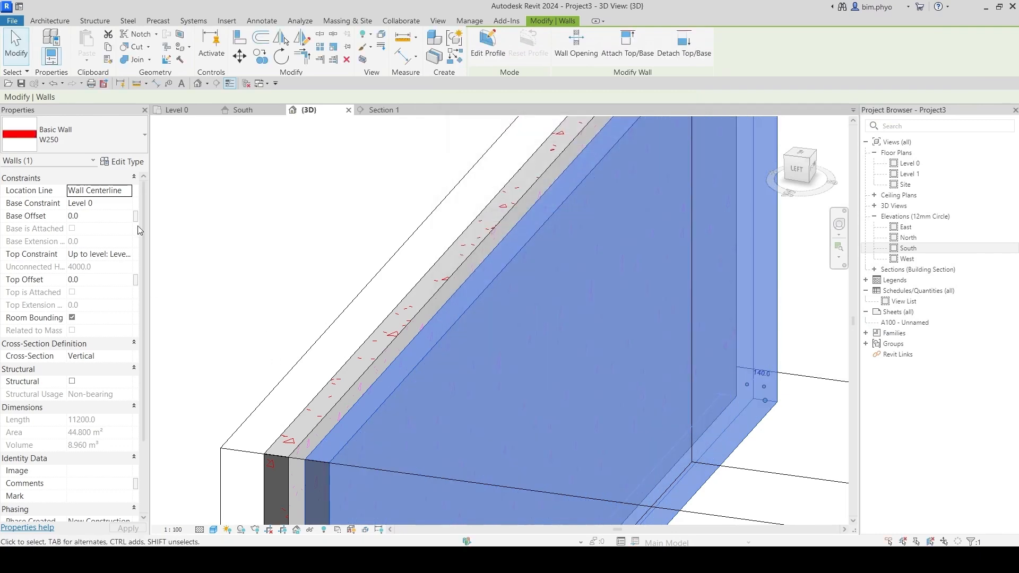
middle_drag(480, 385, 493, 311)
click(210, 284)
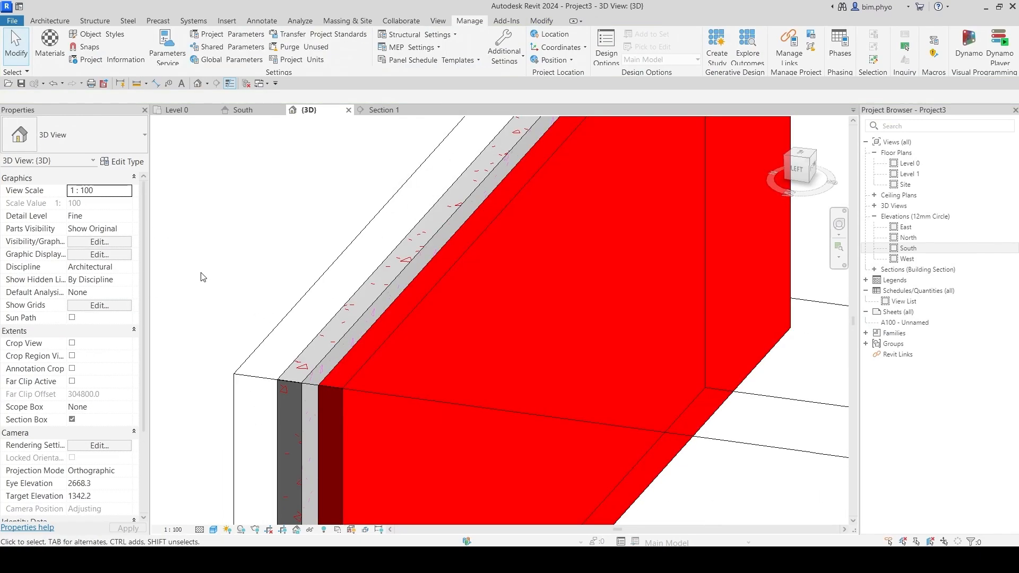
Assign the Yellow colour material to the structure layer of the W200 wall type and accept the type changes.
click(346, 331)
click(123, 162)
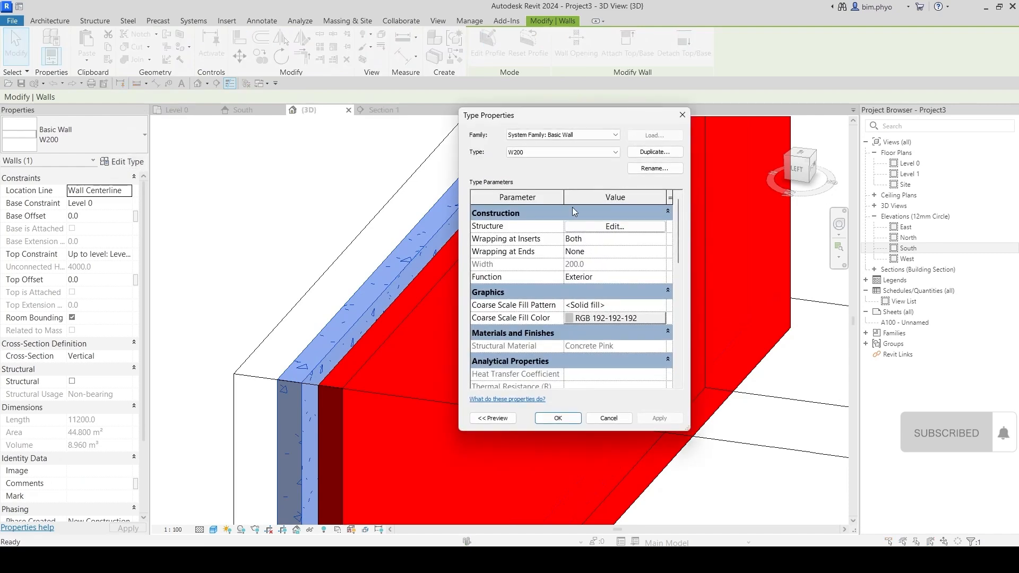
click(615, 226)
click(533, 234)
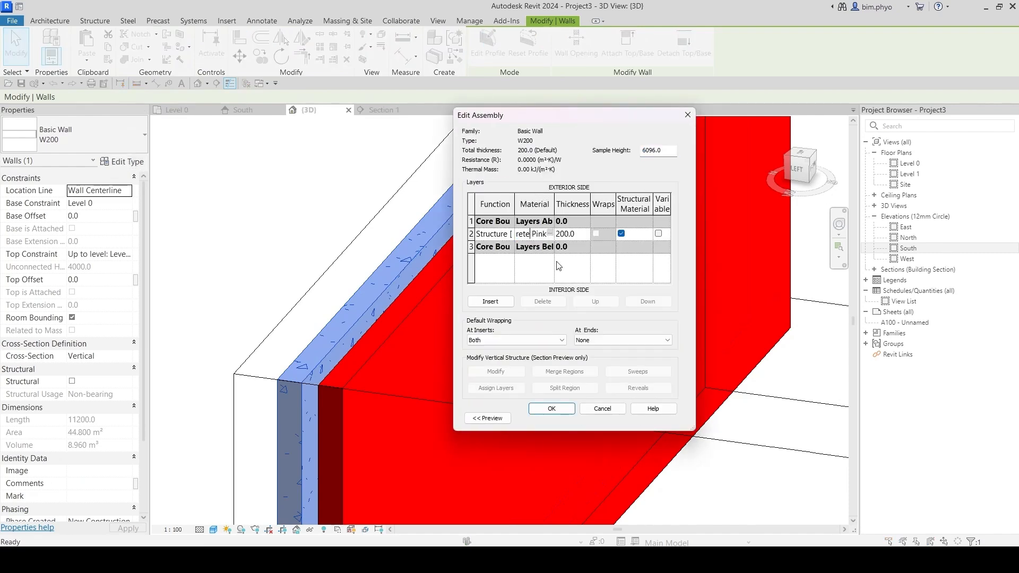
click(550, 234)
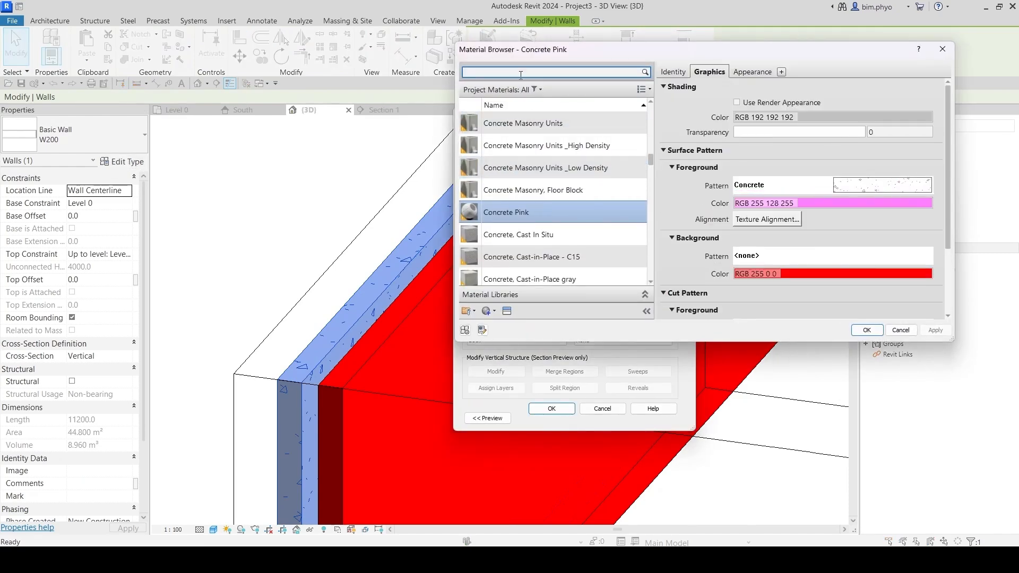
click(521, 76)
text(yee)
key(BackSpace)
text(llow)
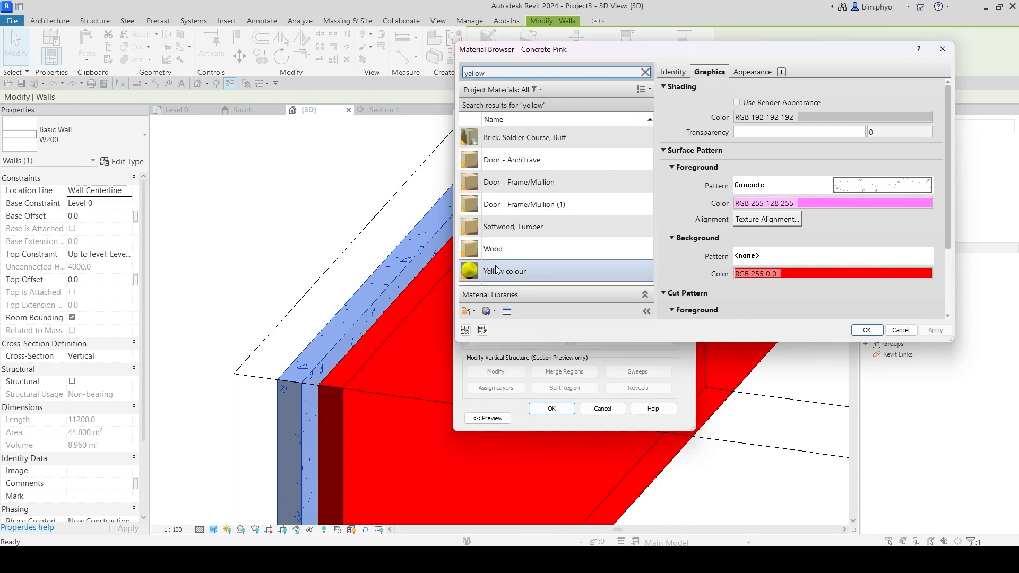
click(503, 270)
click(867, 330)
click(551, 409)
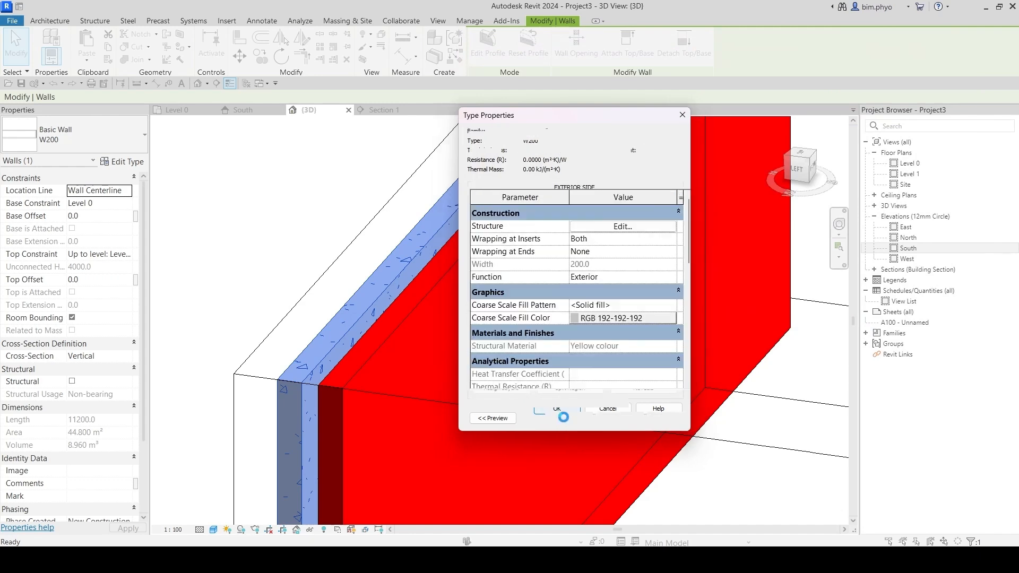
scroll(607, 327, down, 2)
middle_drag(609, 330, 580, 321)
click(687, 366)
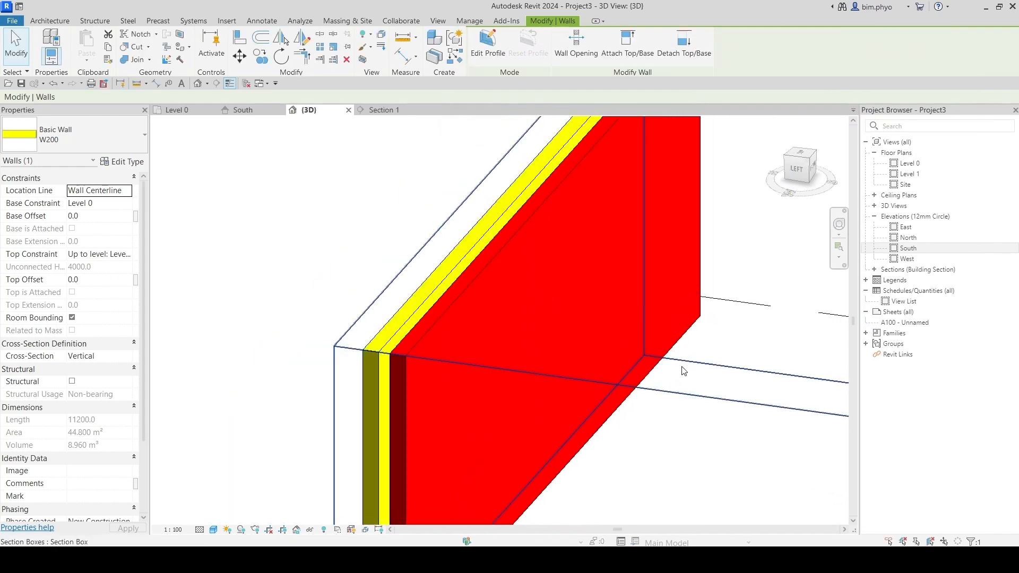
Examine the shaded colors on the faces and cut ends of the W200 and W250 walls in the 3D view.
scroll(426, 318, down, 2)
middle_drag(426, 320, 428, 293)
scroll(425, 289, up, 6)
scroll(416, 301, down, 3)
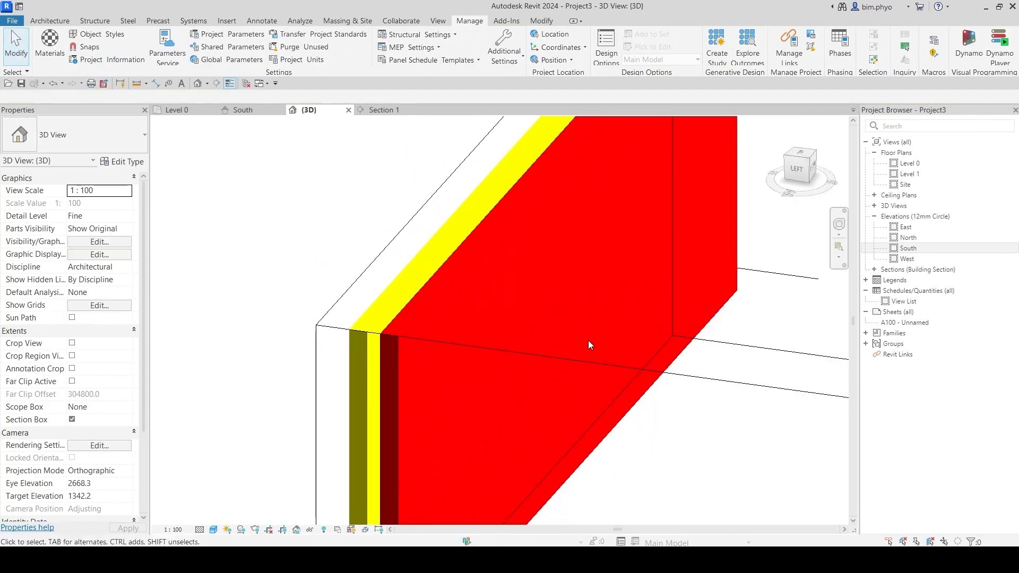
middle_drag(555, 332, 532, 360)
scroll(535, 364, down, 5)
shift+middle_drag(576, 393, 477, 360)
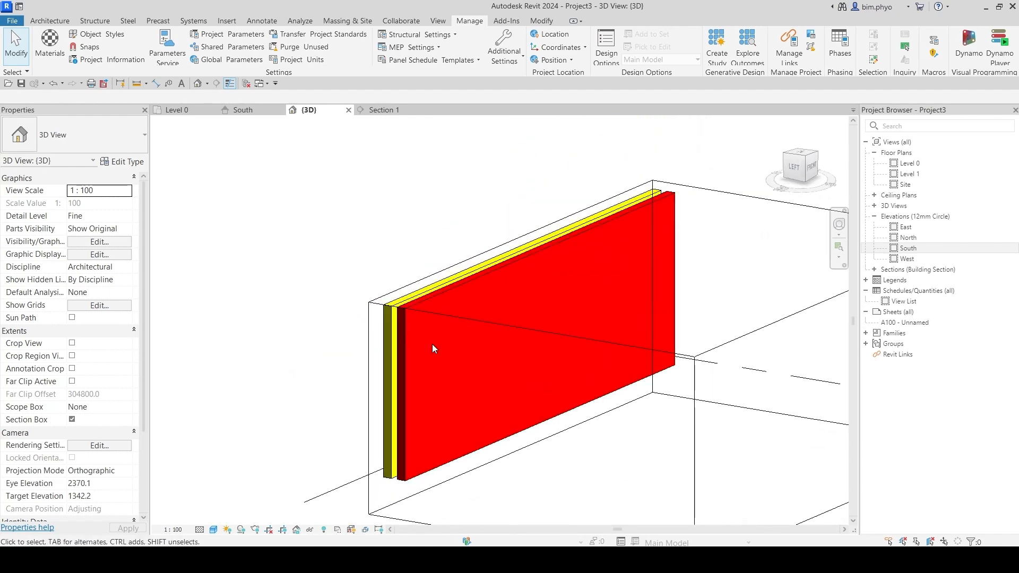
scroll(396, 300, up, 4)
scroll(498, 276, down, 2)
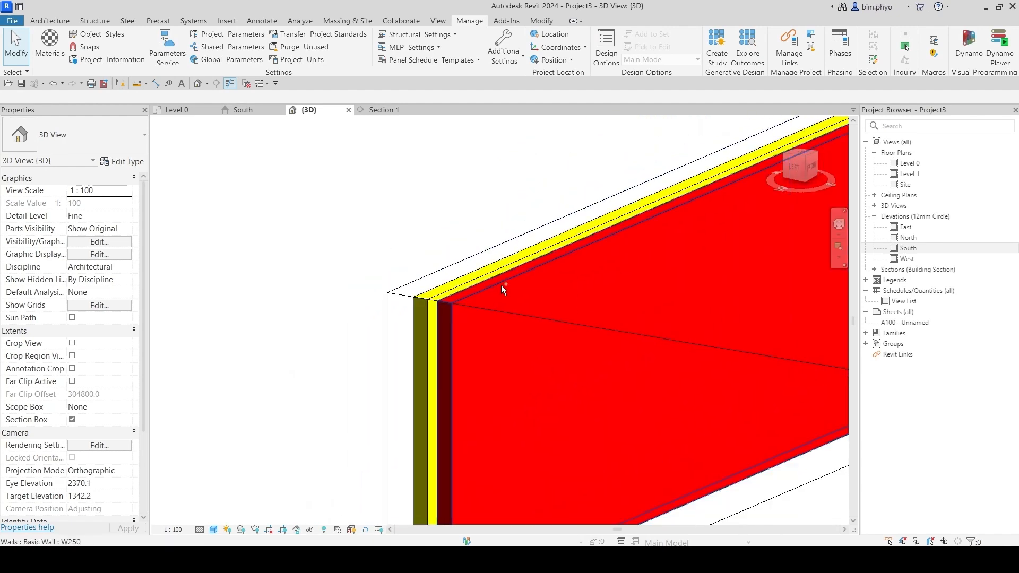
scroll(501, 286, up, 2)
Undo the material assignments on the W200 and W250 wall types.
key(ctrl+z)
scroll(510, 294, down, 2)
scroll(521, 283, up, 3)
scroll(534, 262, down, 2)
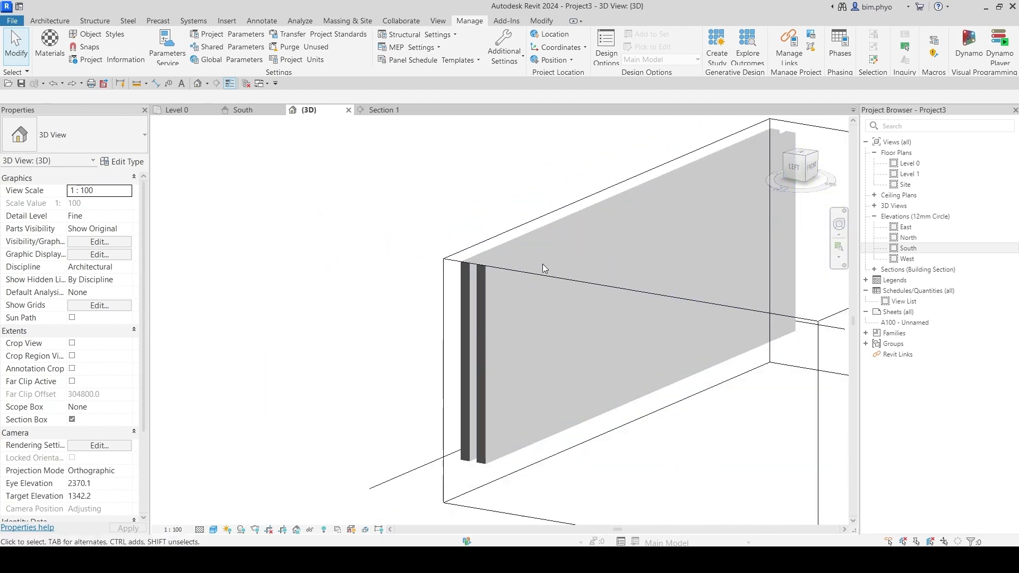
Override the W250 wall's surface foreground pattern in this view by element with a solid fill in yellow, RAL 1026.
scroll(516, 275, up, 4)
middle_drag(667, 292, 588, 270)
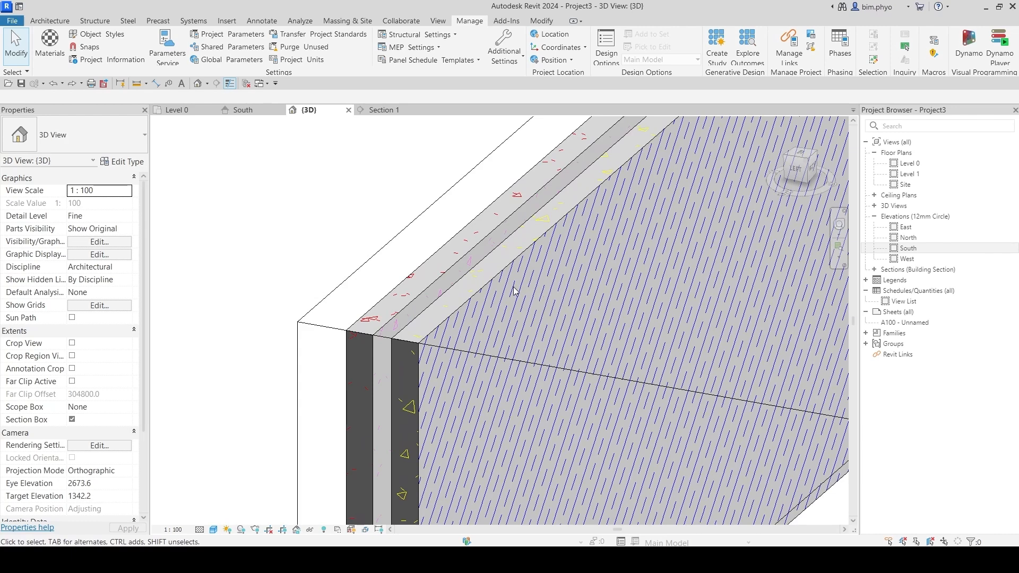
click(509, 267)
right_click(509, 266)
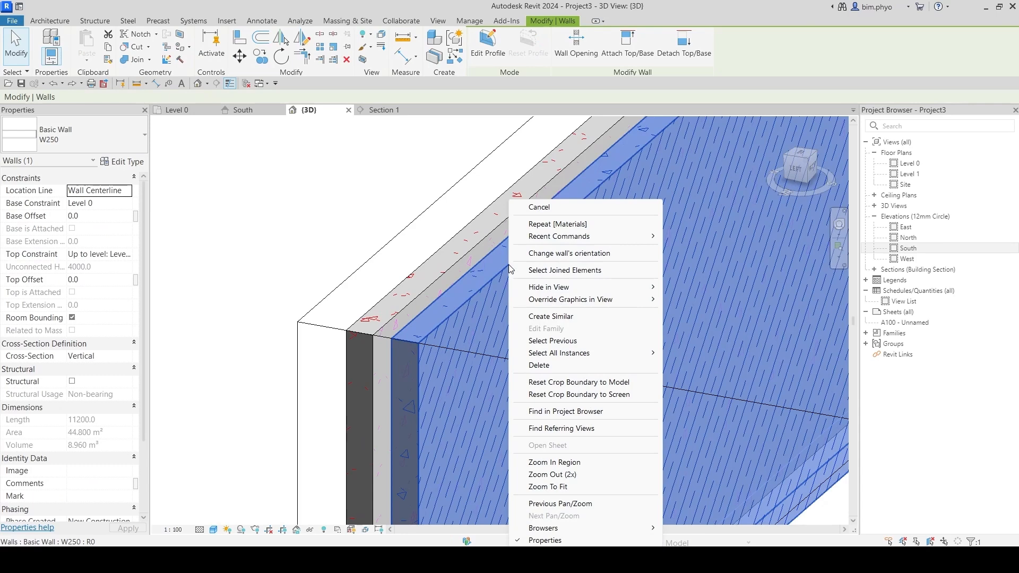
mouse_move(599, 304)
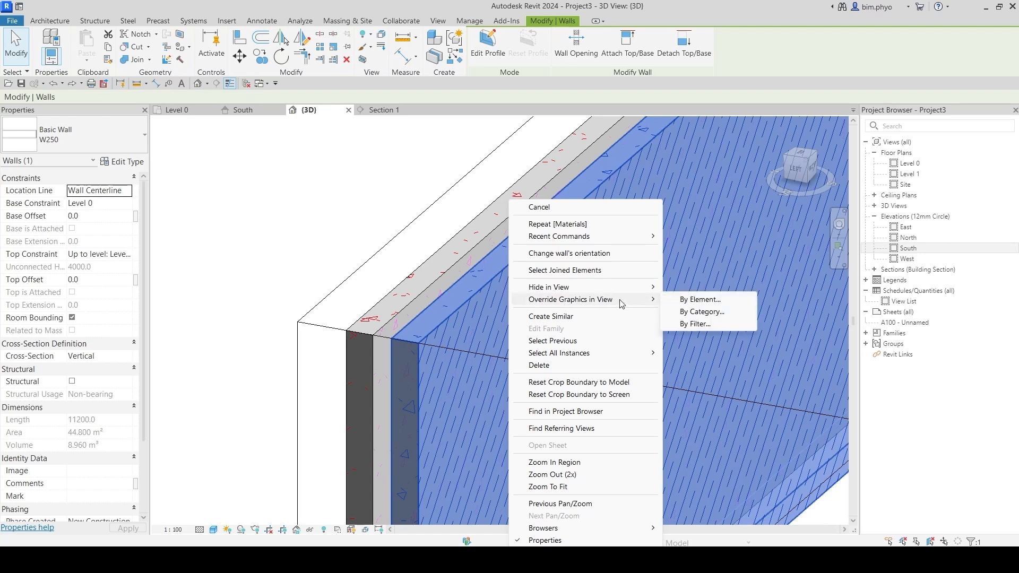
click(697, 299)
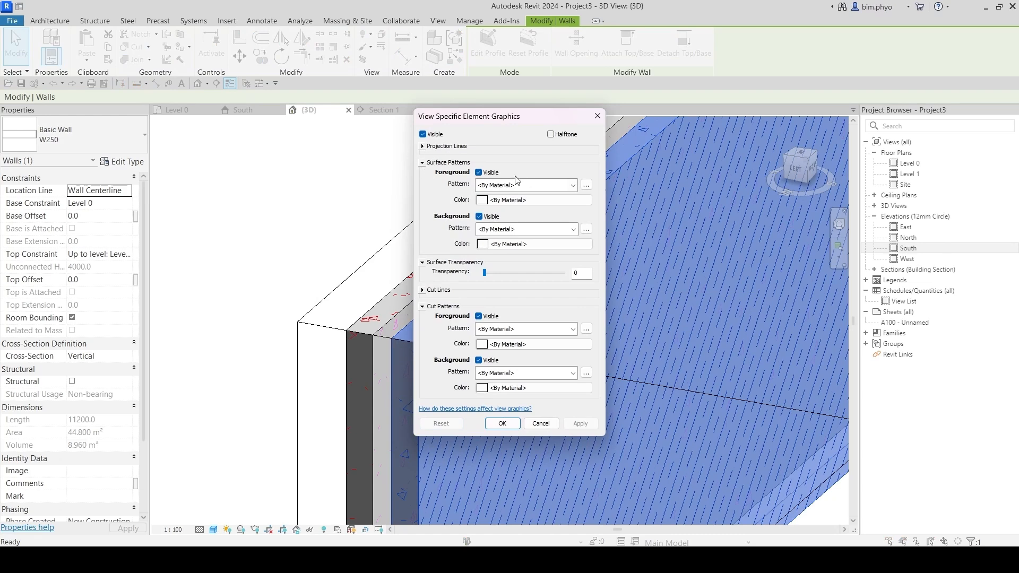
click(498, 186)
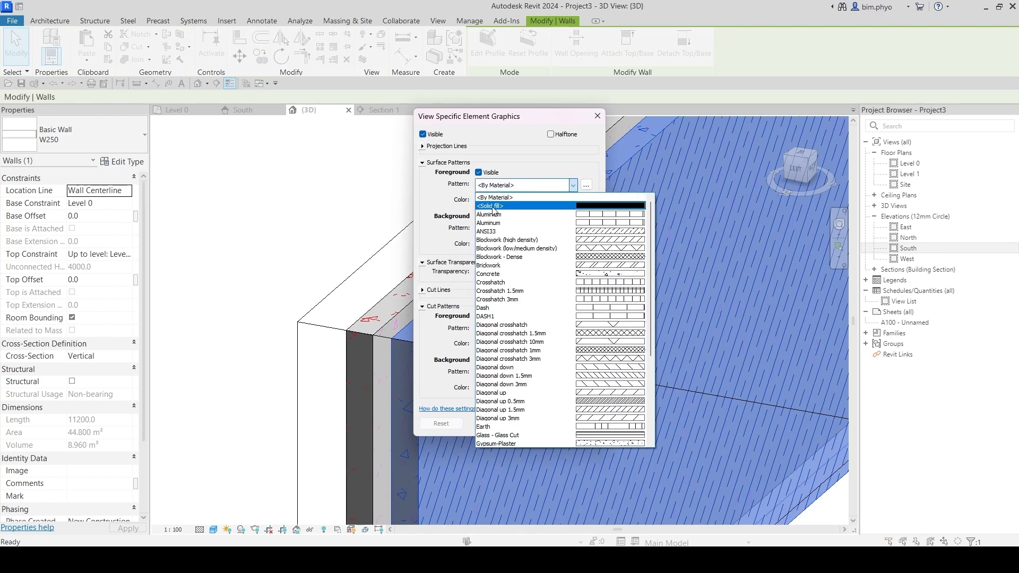
click(491, 202)
click(491, 200)
click(427, 285)
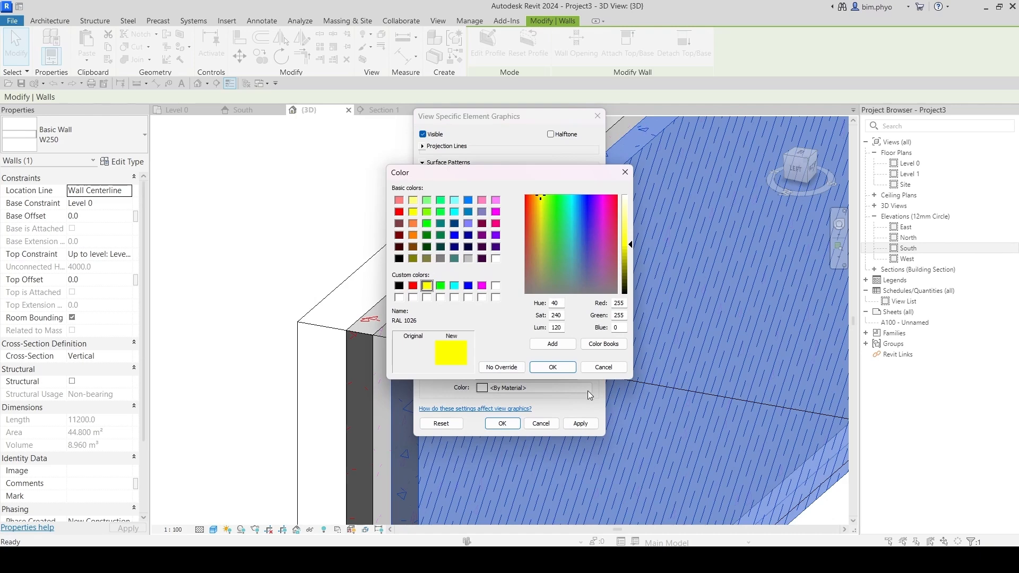
click(552, 368)
click(579, 424)
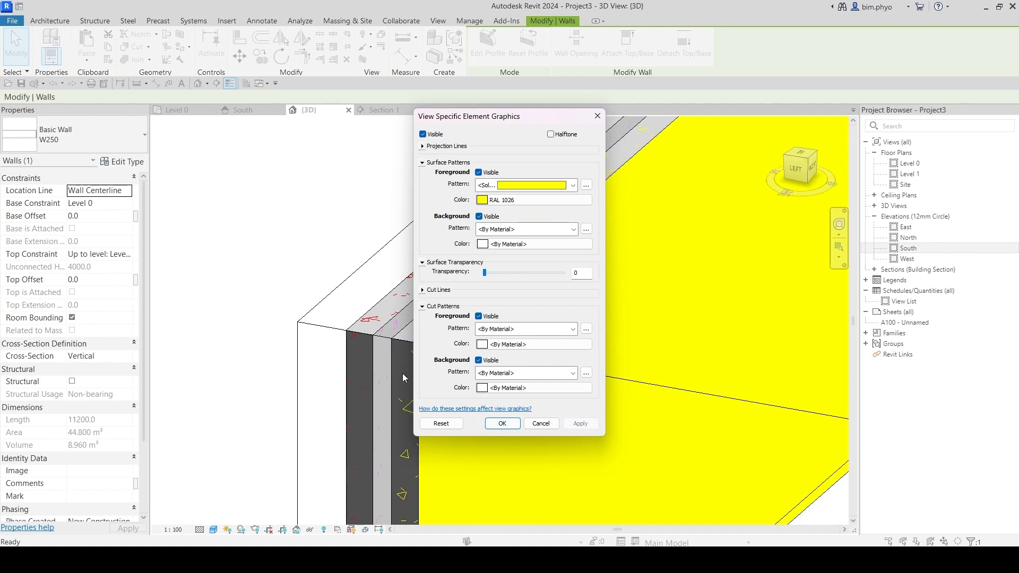
Override the W250 wall's cut foreground pattern with a solid fill in yellow, RAL 1026, and close the element graphics settings.
key(ctrl)
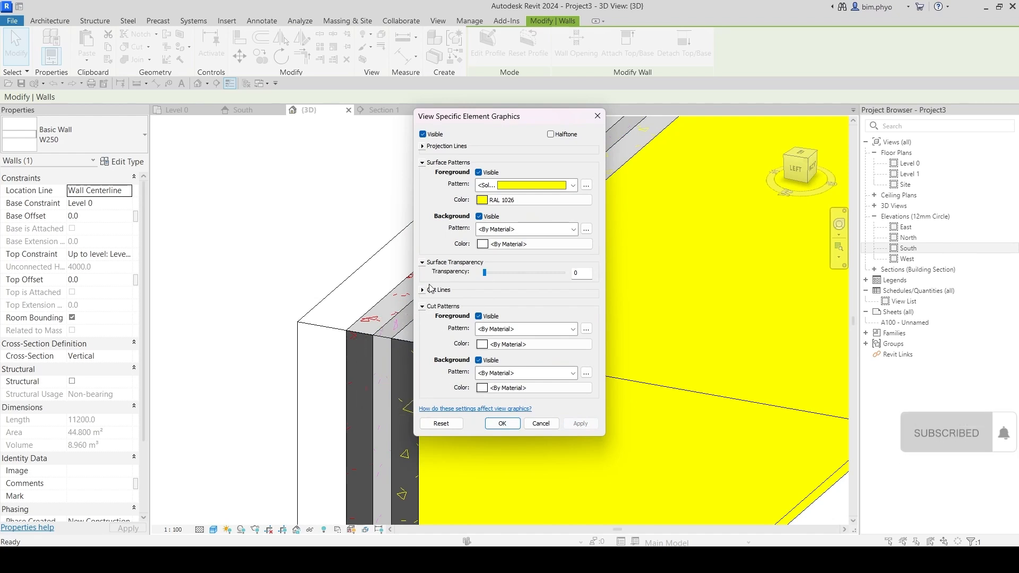
click(550, 330)
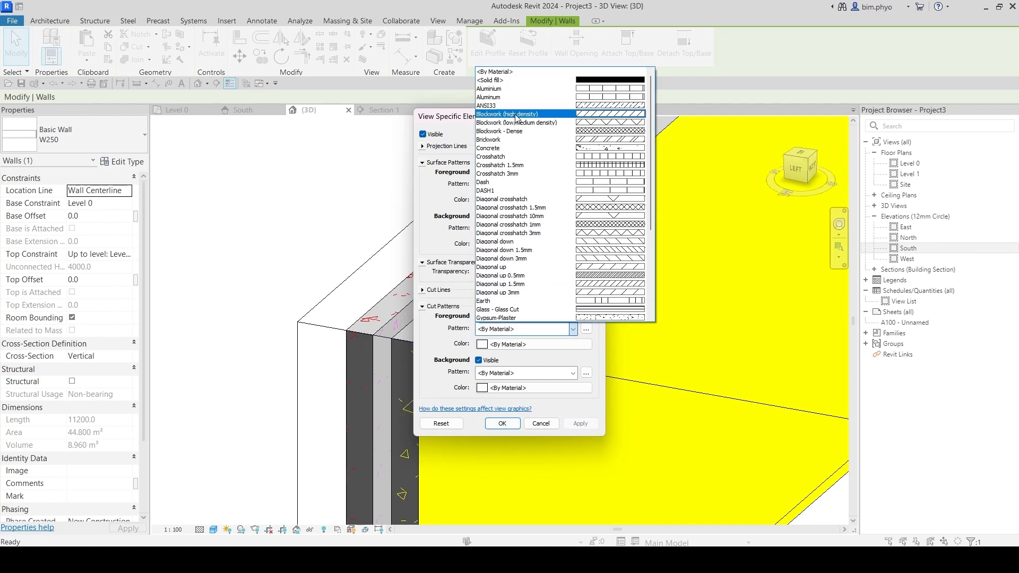
click(501, 80)
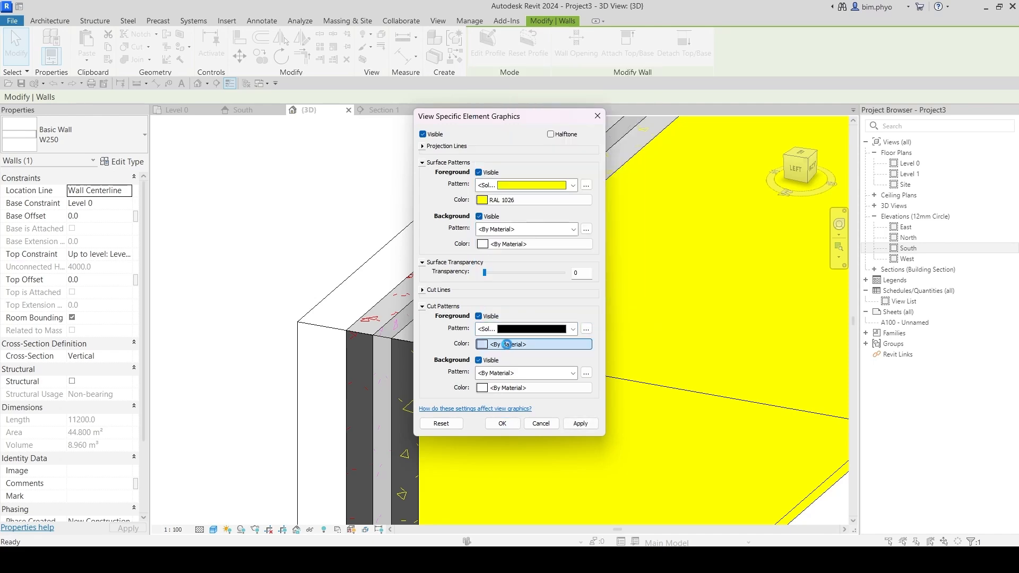
click(508, 345)
click(427, 286)
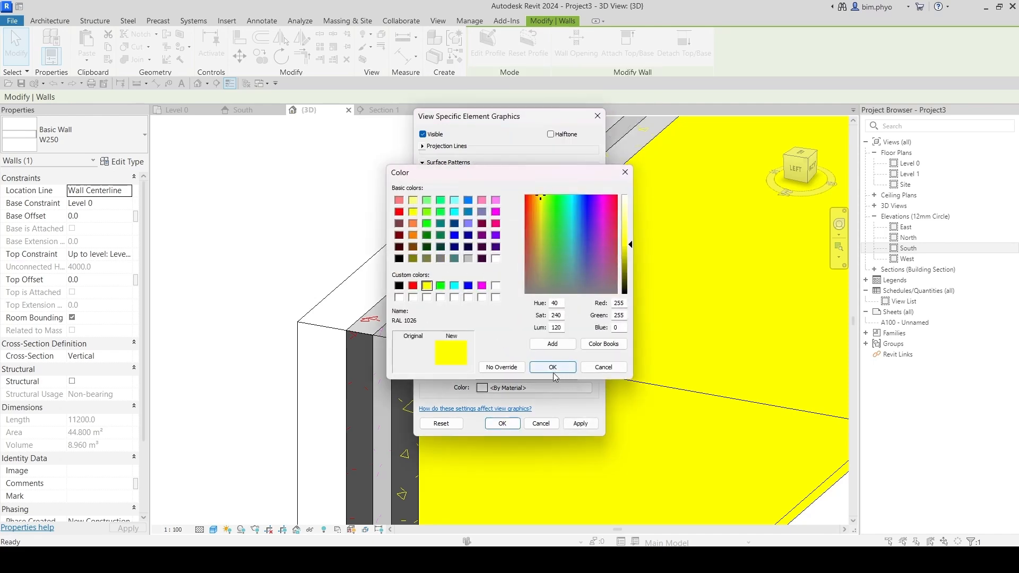
click(553, 368)
click(579, 423)
click(500, 424)
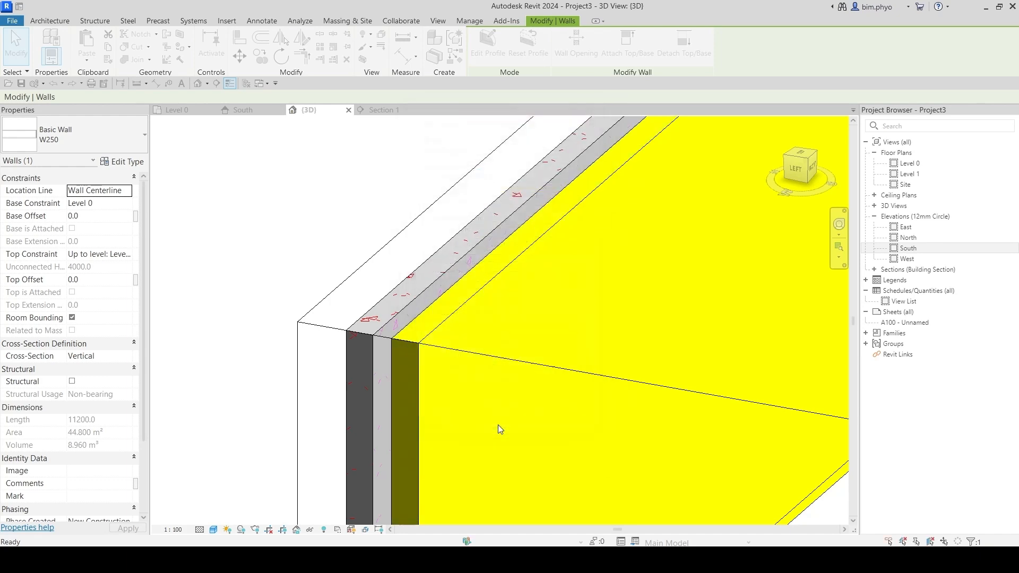
click(275, 228)
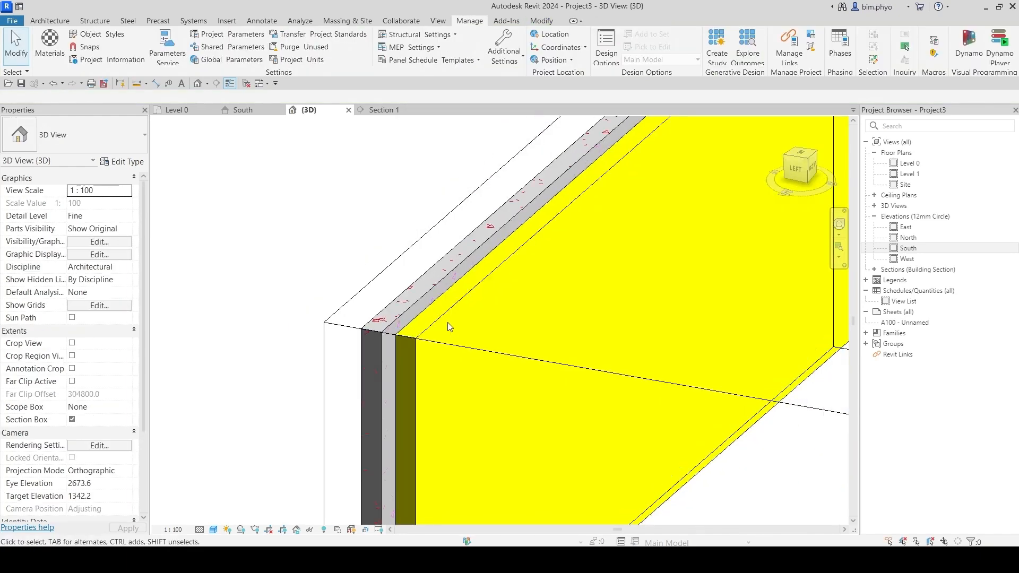
Examine the W250 wall's overridden surface and cut faces beside the W200 wall from several angles.
click(448, 322)
shift+middle_drag(447, 323, 642, 307)
click(641, 308)
scroll(642, 307, up, 2)
shift+middle_drag(620, 425, 635, 229)
scroll(560, 282, up, 3)
middle_drag(656, 345, 536, 292)
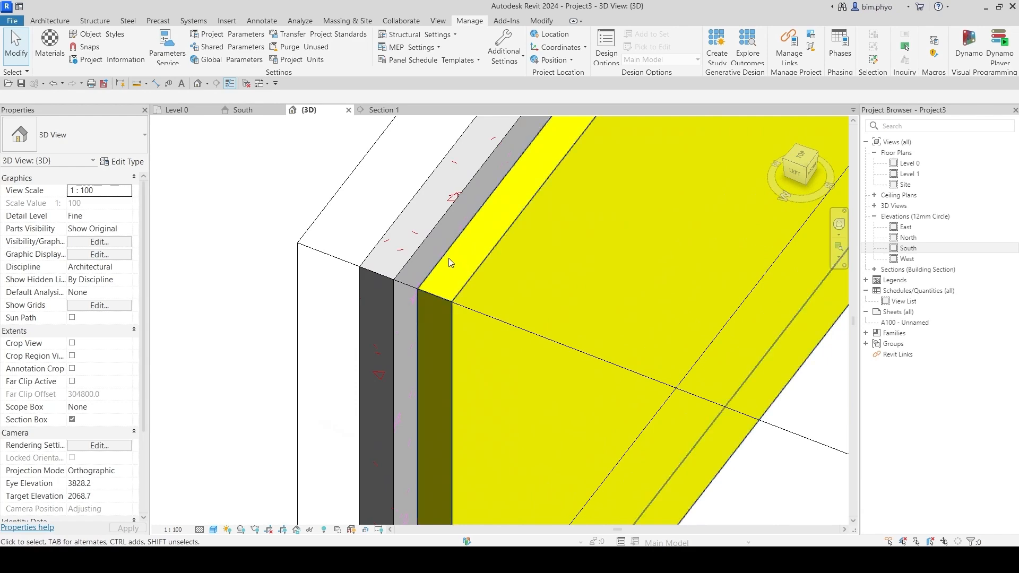
scroll(454, 279, down, 10)
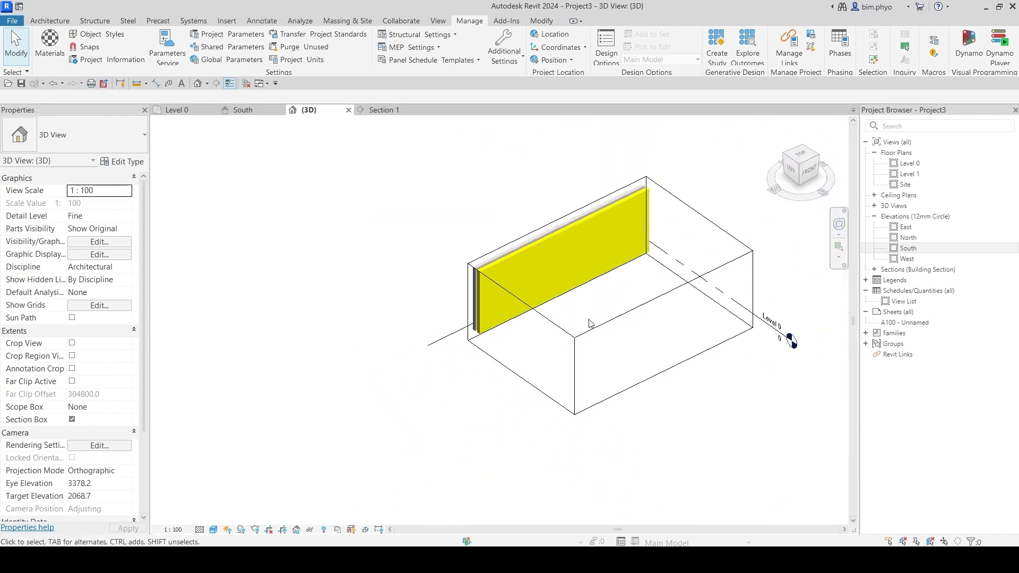
scroll(552, 346, up, 3)
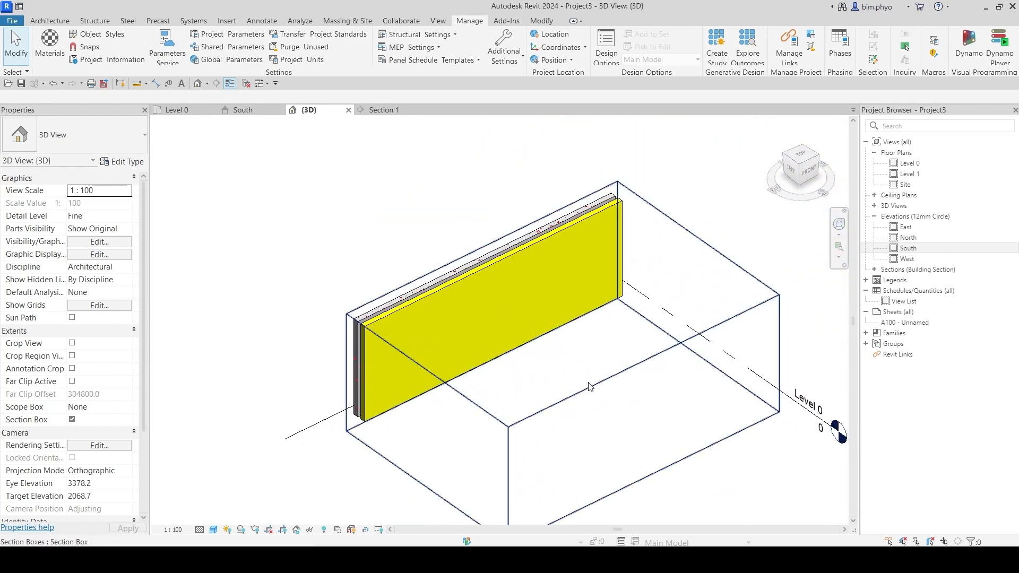